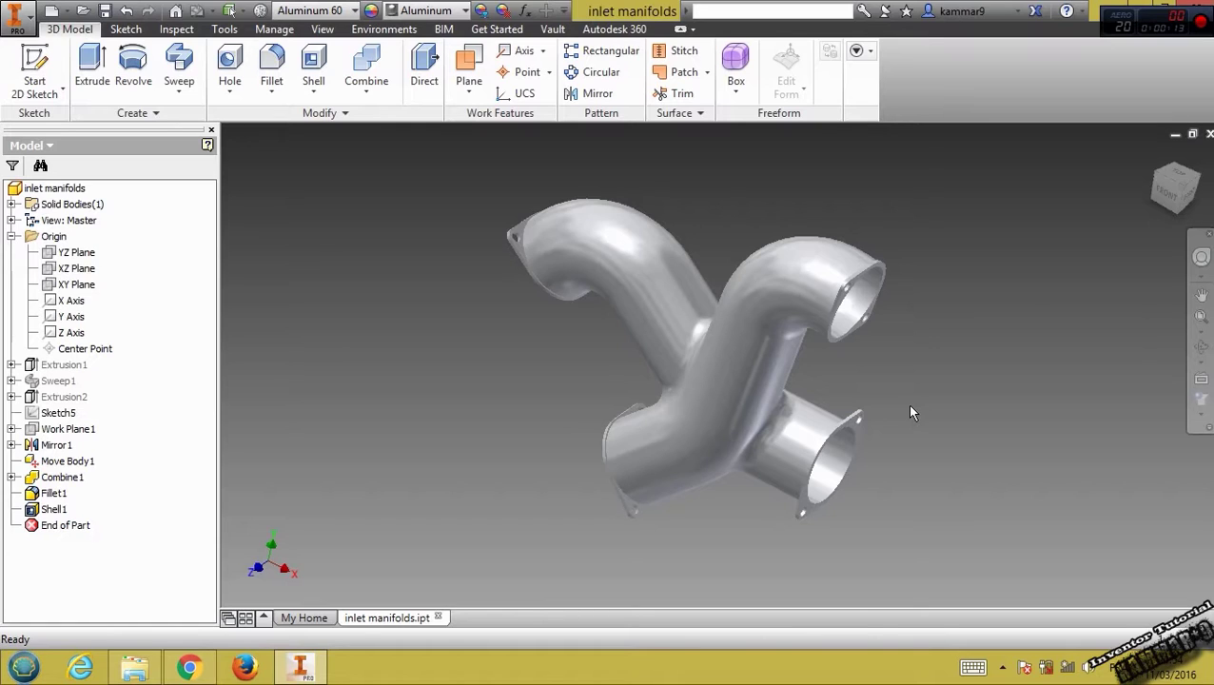
# Step: Orbit and pan the manifold to inspect it from several angles, including the lower outlet
pyautogui.scroll(5, 815, 406)
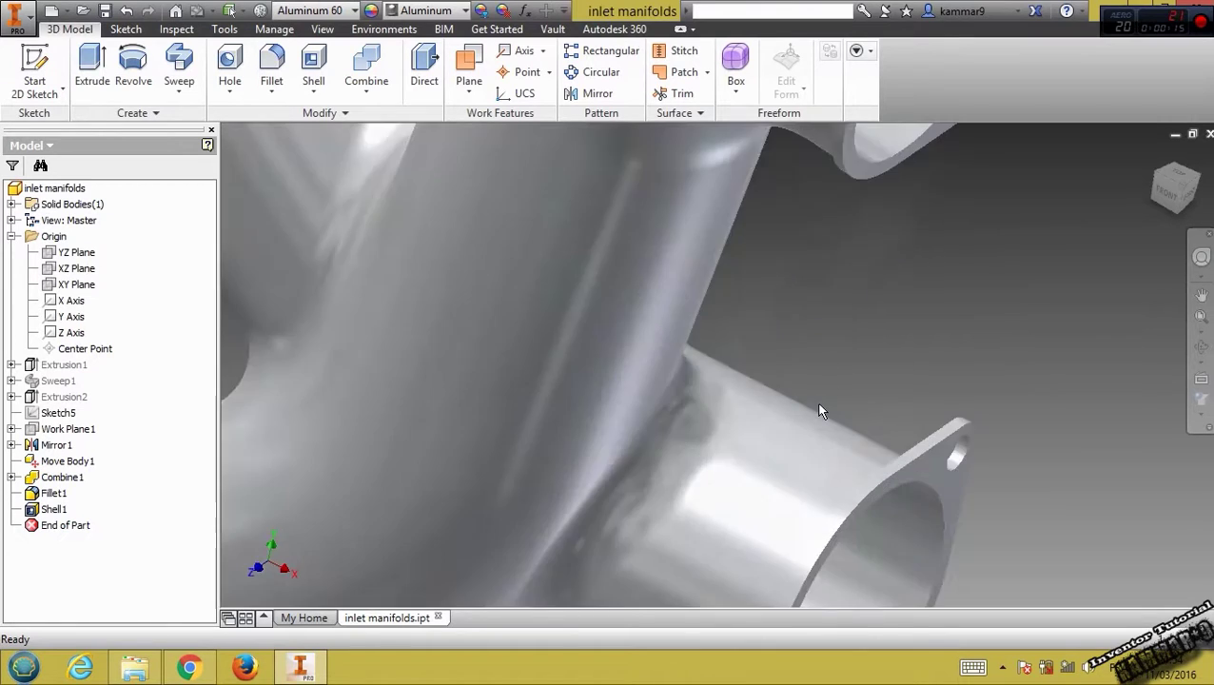
pyautogui.scroll(-4, 814, 402)
pyautogui.keyDown('shift'); pyautogui.moveTo(704, 390); pyautogui.dragTo(683, 279, button='middle'); pyautogui.keyUp('shift')
pyautogui.scroll(-3, 683, 278)
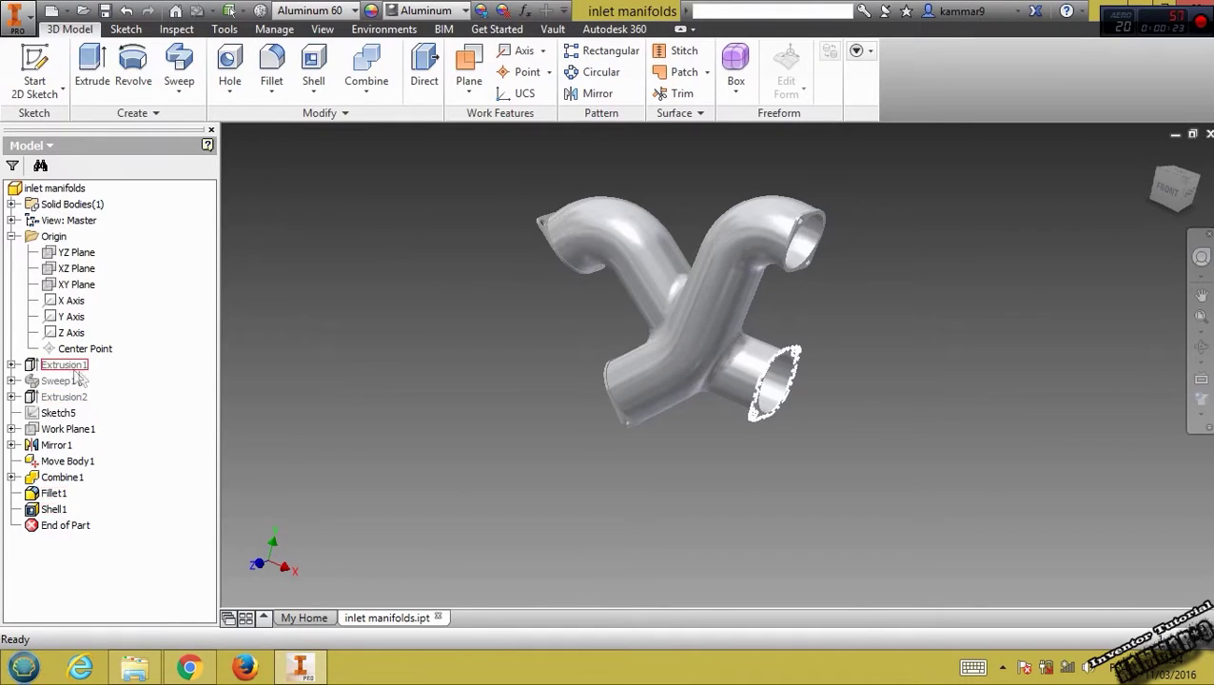
pyautogui.scroll(4, 764, 297)
pyautogui.keyDown('shift'); pyautogui.moveTo(640, 301); pyautogui.dragTo(443, 342, button='middle'); pyautogui.keyUp('shift')
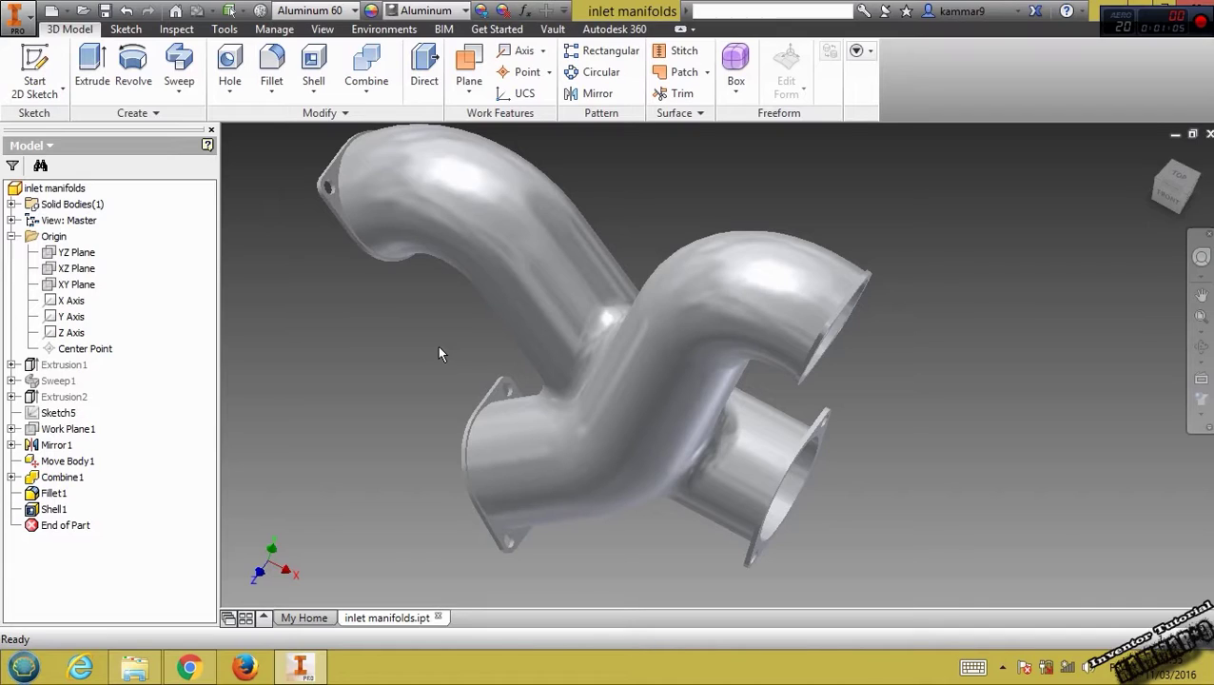
pyautogui.scroll(3, 493, 371)
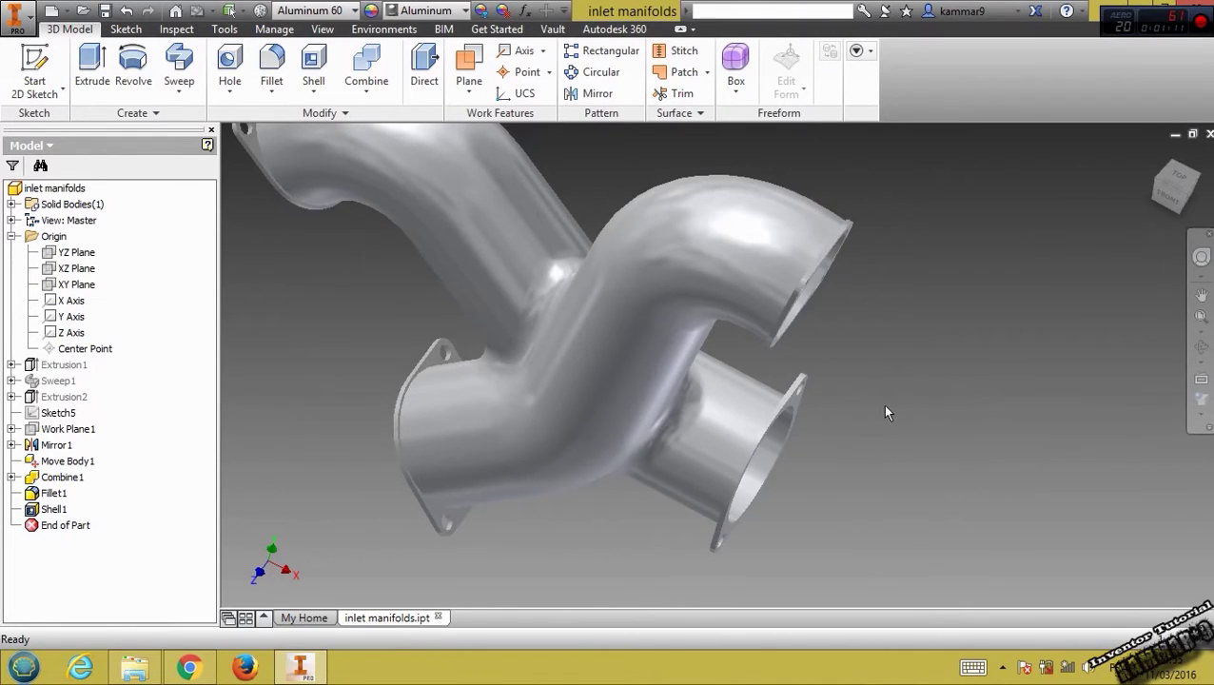
pyautogui.keyDown('shift'); pyautogui.moveTo(882, 404); pyautogui.dragTo(714, 386, button='middle'); pyautogui.keyUp('shift')
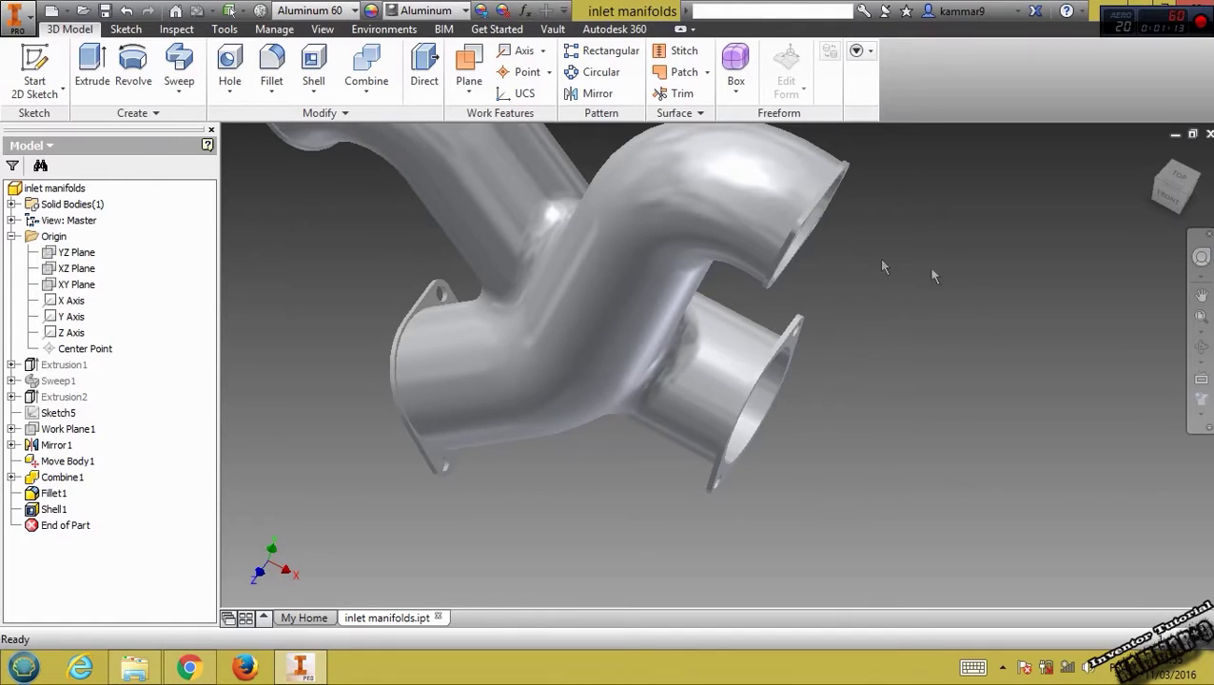
pyautogui.moveTo(962, 407); pyautogui.dragTo(958, 370, button='middle')
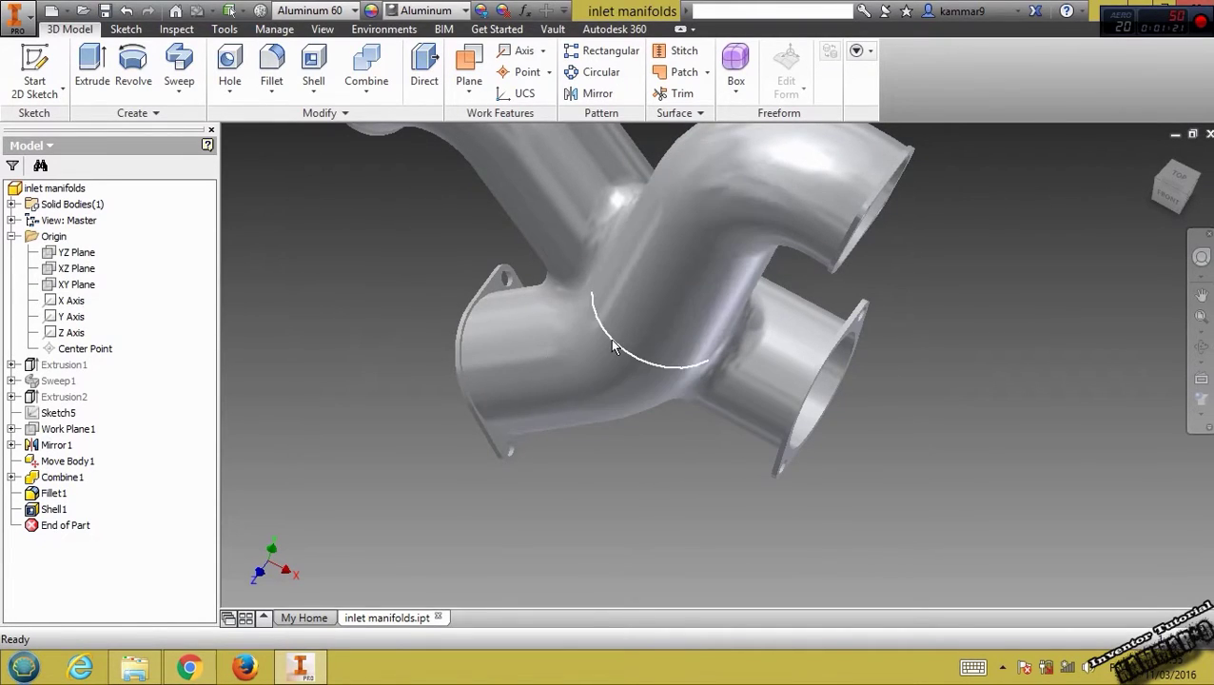
pyautogui.moveTo(642, 404)
pyautogui.mouseDown(button='middle')
pyautogui.moveTo(697, 376)
pyautogui.moveTo(665, 405)
pyautogui.mouseUp(button='middle')
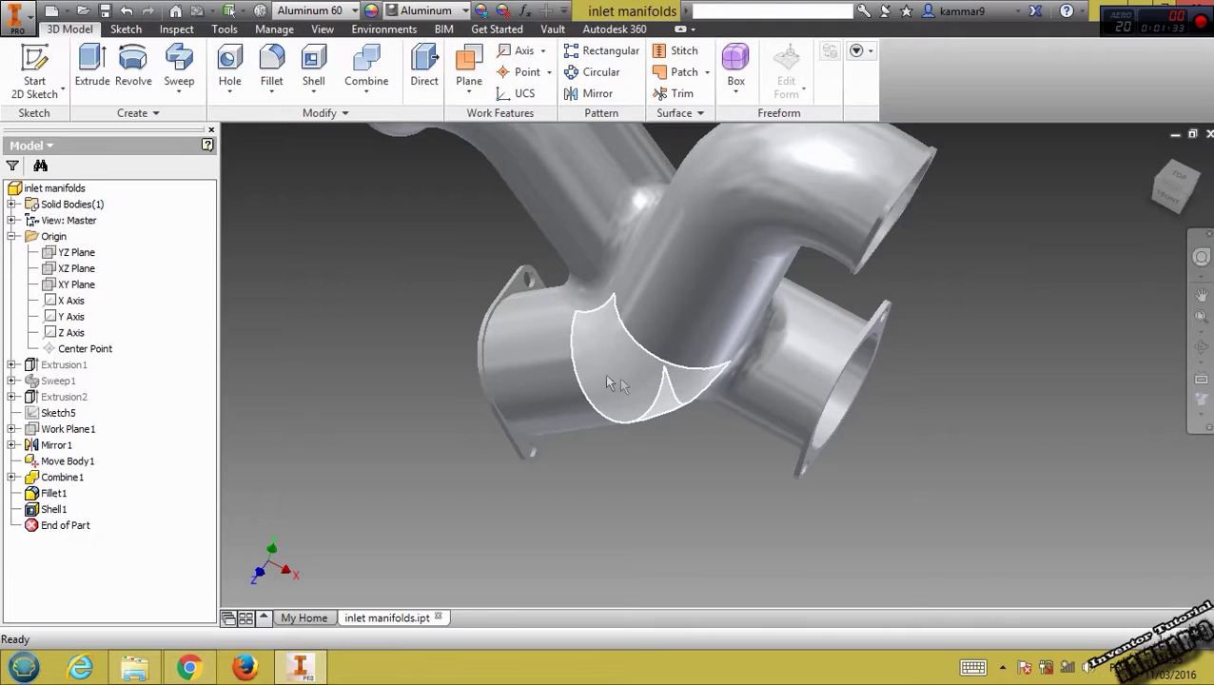
pyautogui.press('F5')
pyautogui.scroll(-5, 599, 322)
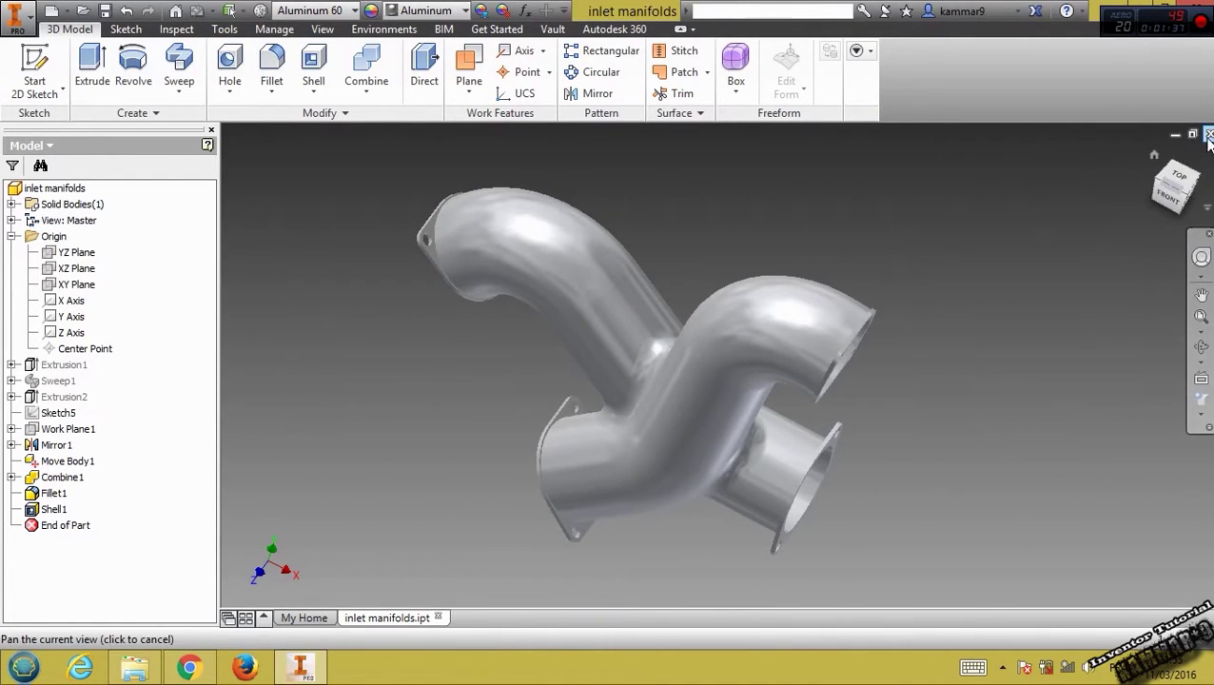
# Step: Create Part2 from the Standard.ipt template and expand its Origin folder
pyautogui.click(303, 618)
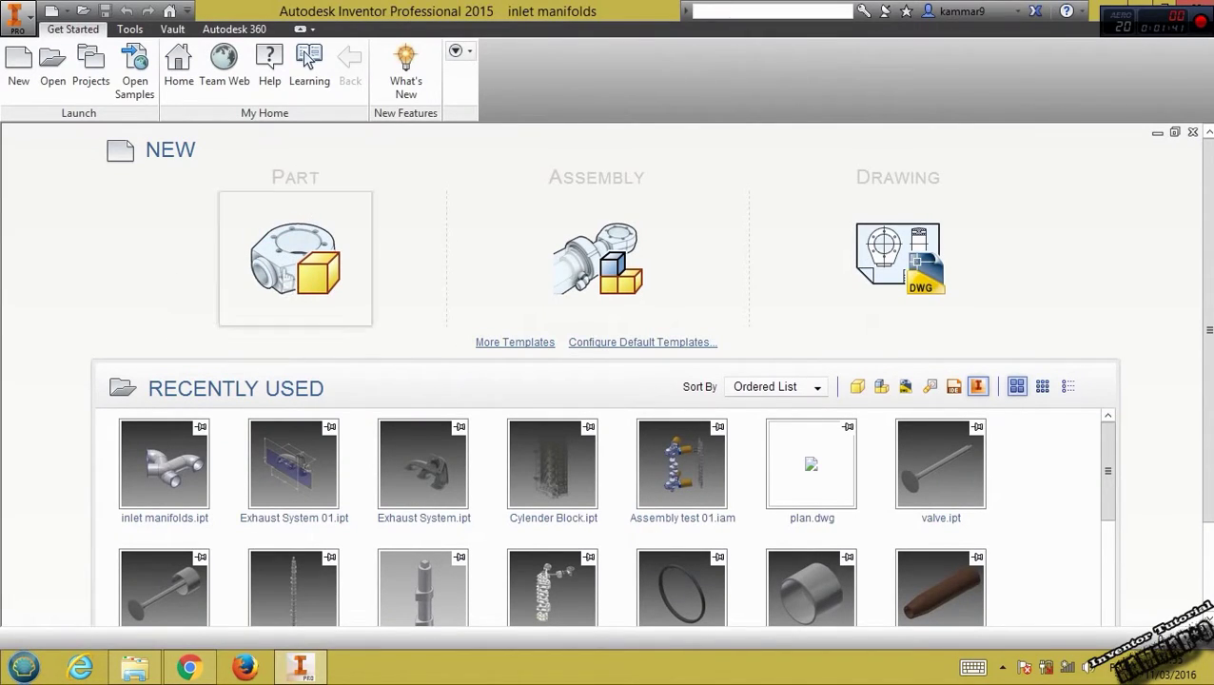
pyautogui.moveTo(287, 278)
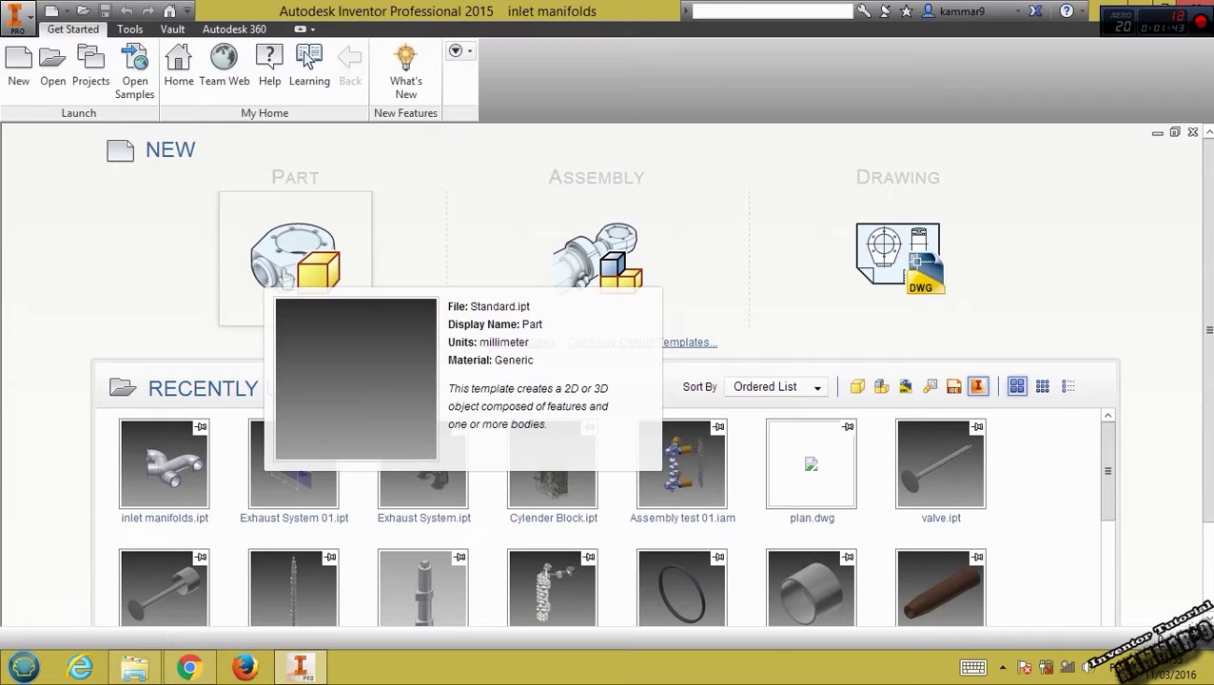
pyautogui.click(291, 271)
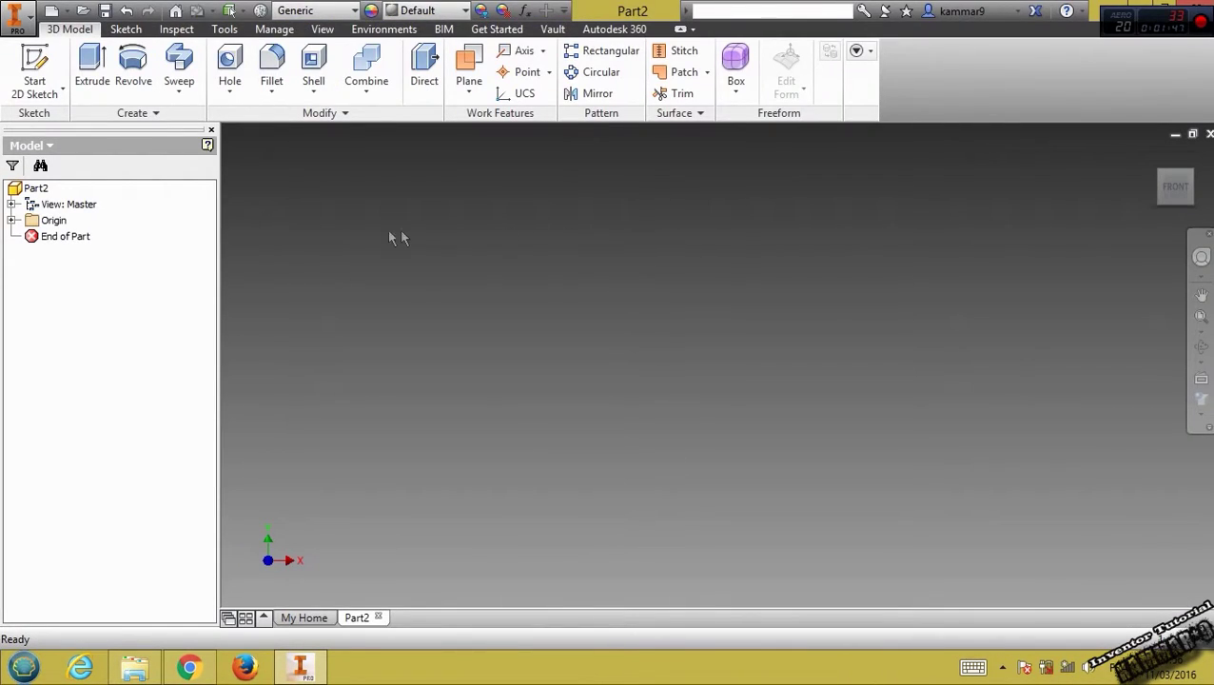
pyautogui.click(10, 220)
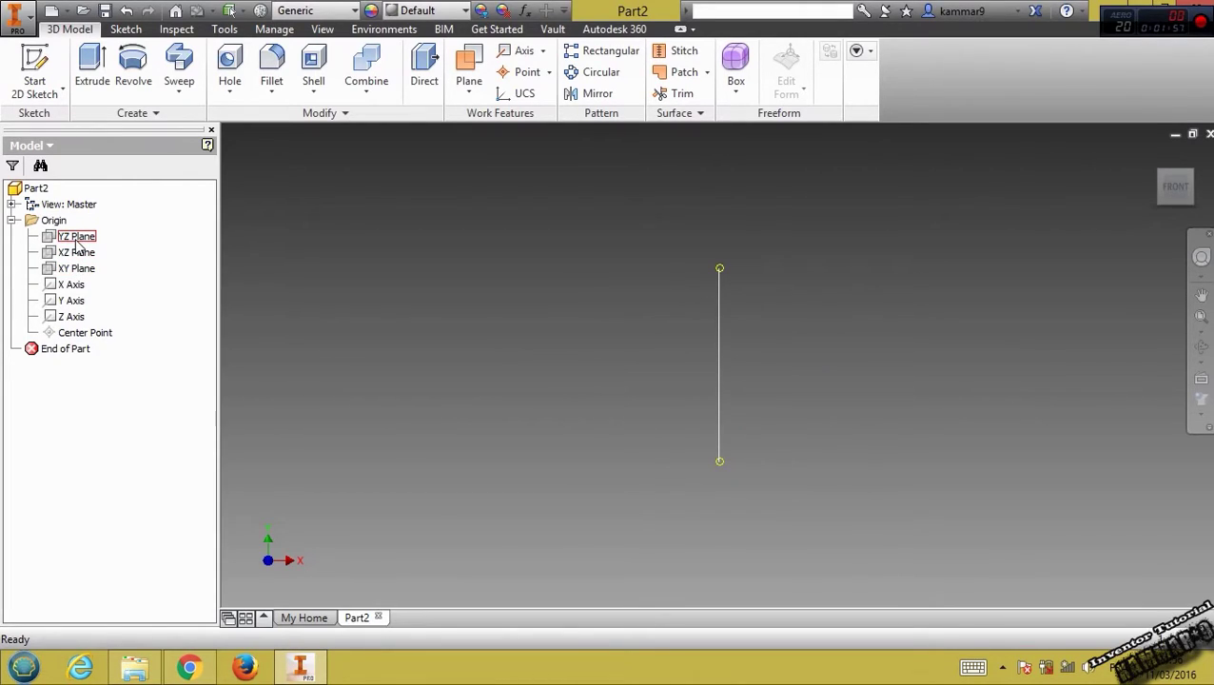
# Step: Start a sketch on the YZ Plane and draw a 52 × 52 centre-point square at the origin
pyautogui.click(77, 237)
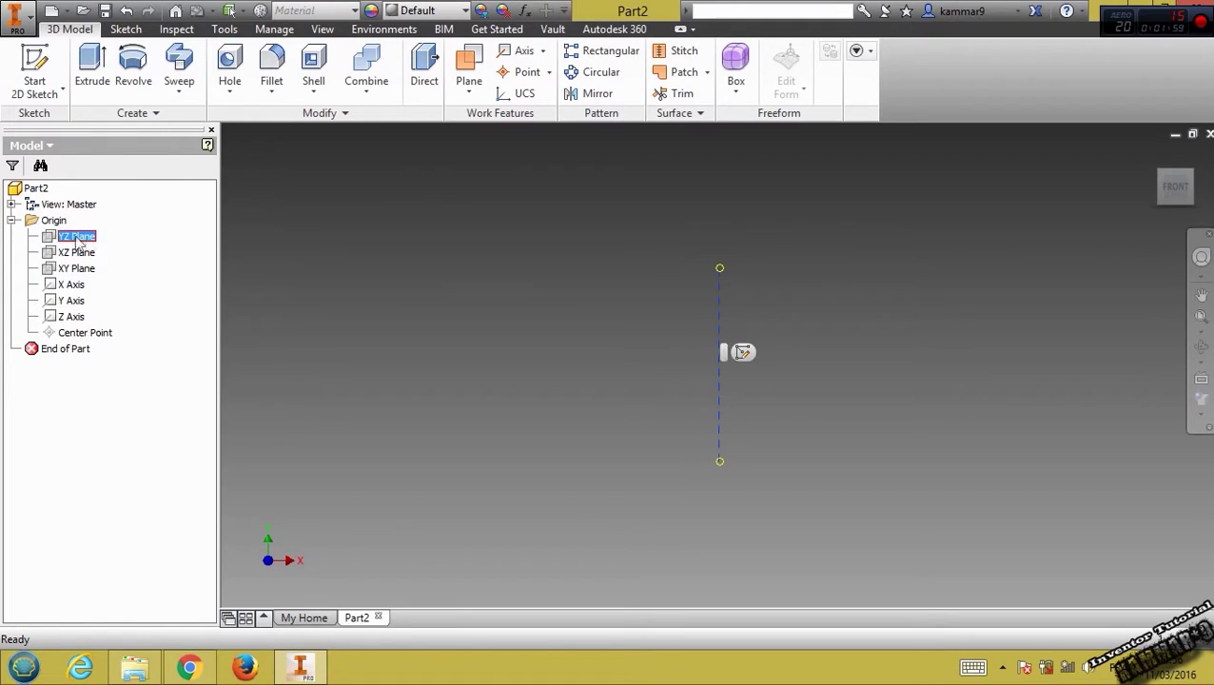
pyautogui.click(741, 352)
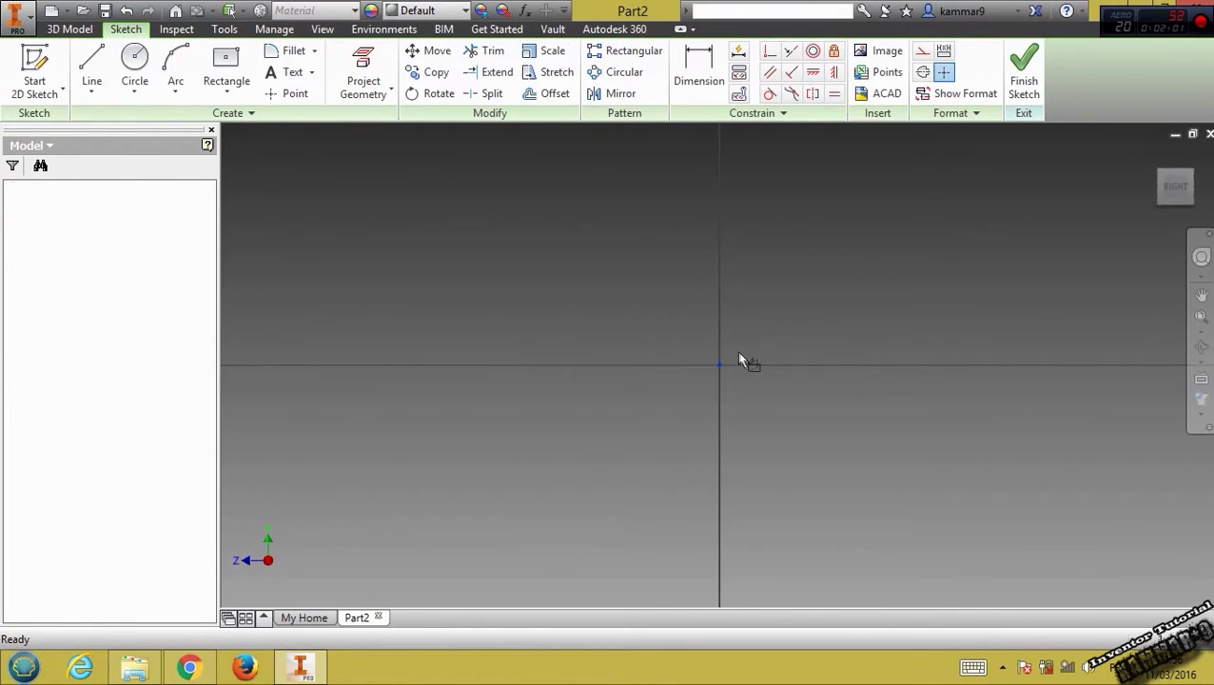
pyautogui.click(229, 61)
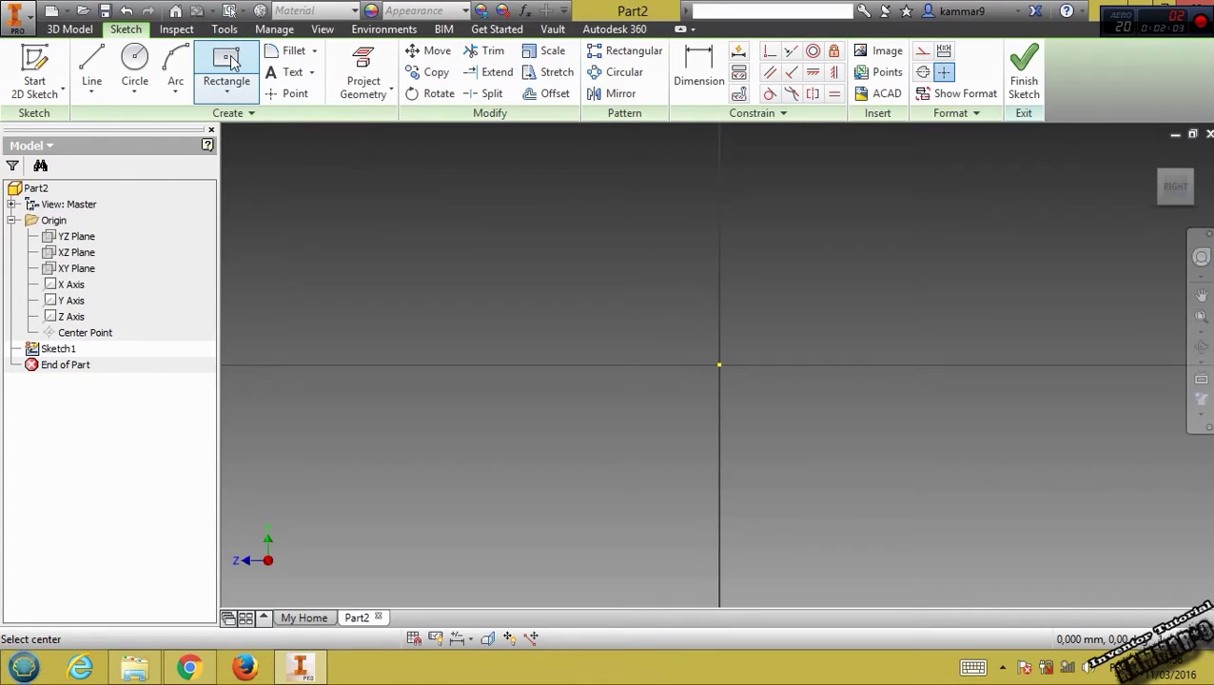
pyautogui.click(720, 366)
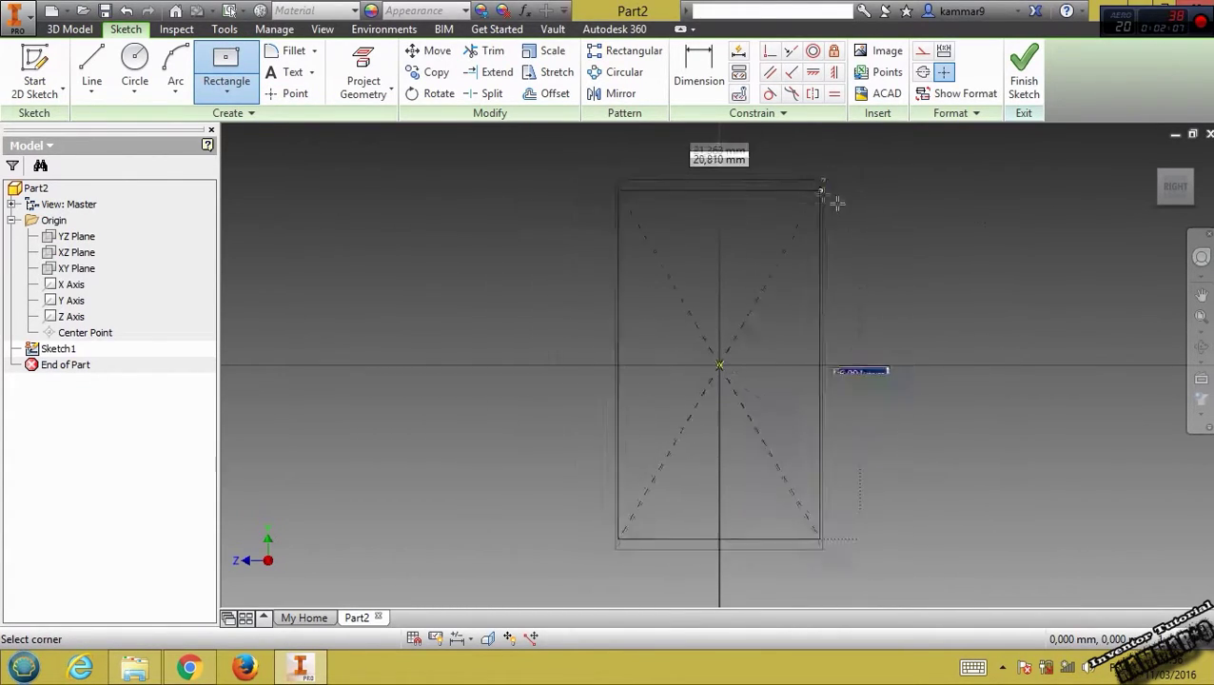
pyautogui.write('52')
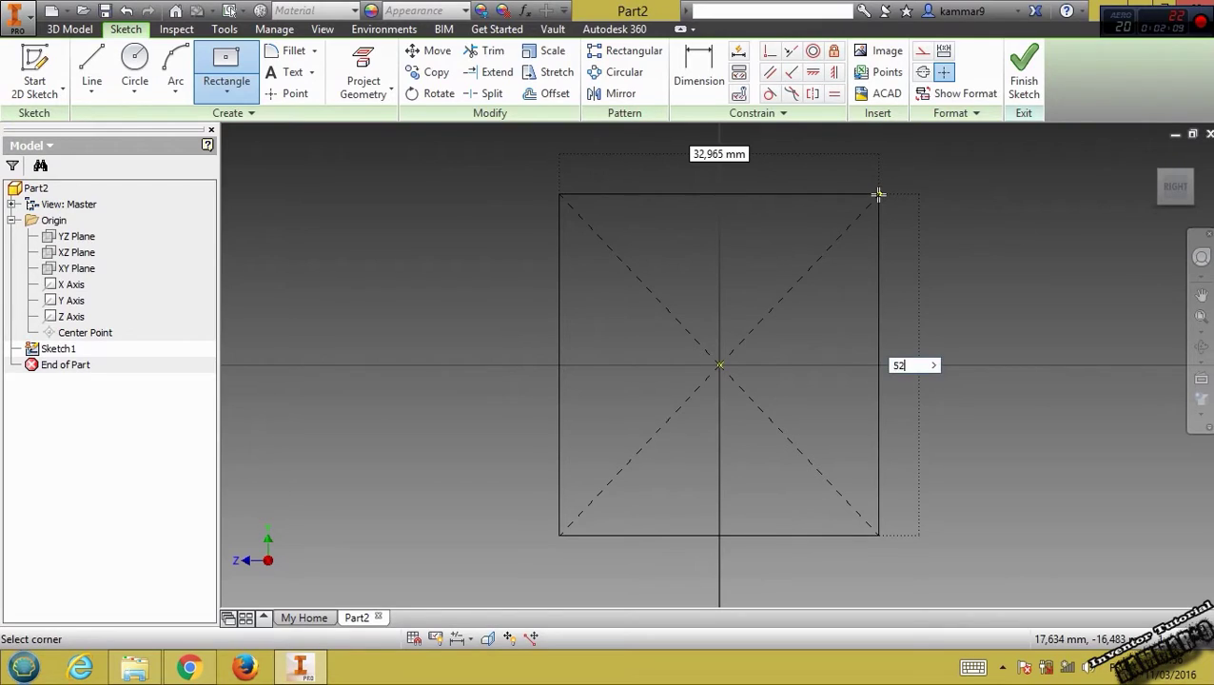
pyautogui.press('Tab')
pyautogui.write('52')
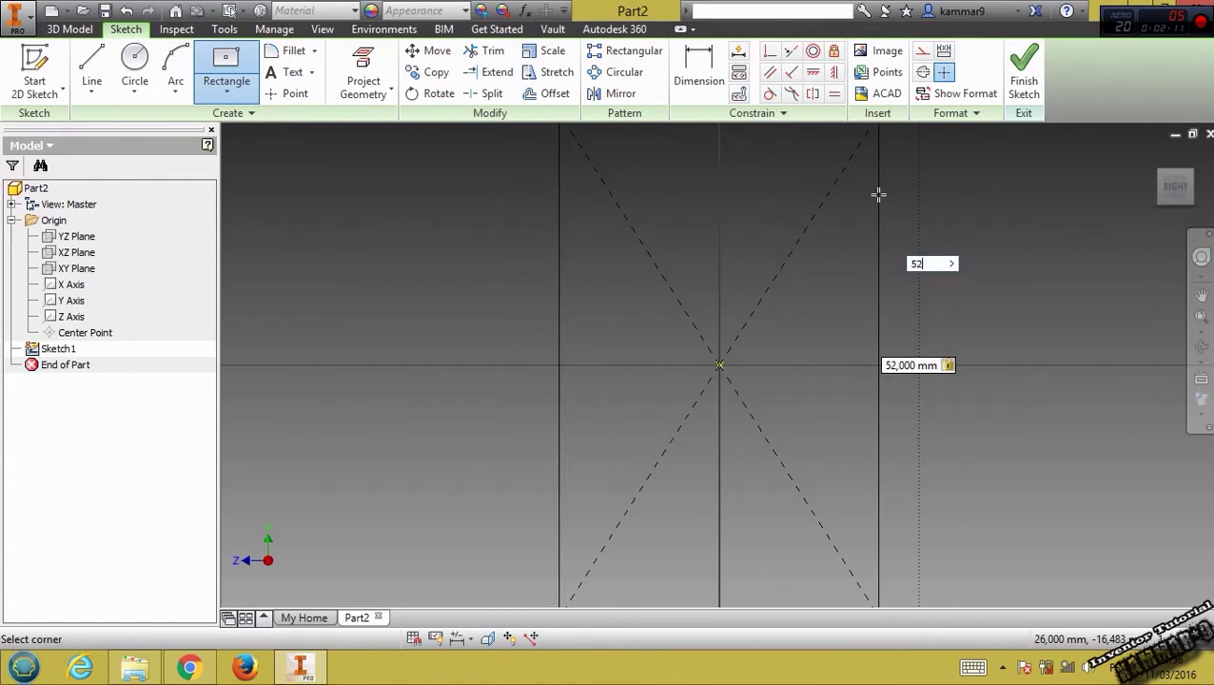
pyautogui.press('Return')
pyautogui.scroll(-3, 848, 269)
pyautogui.press('Escape')
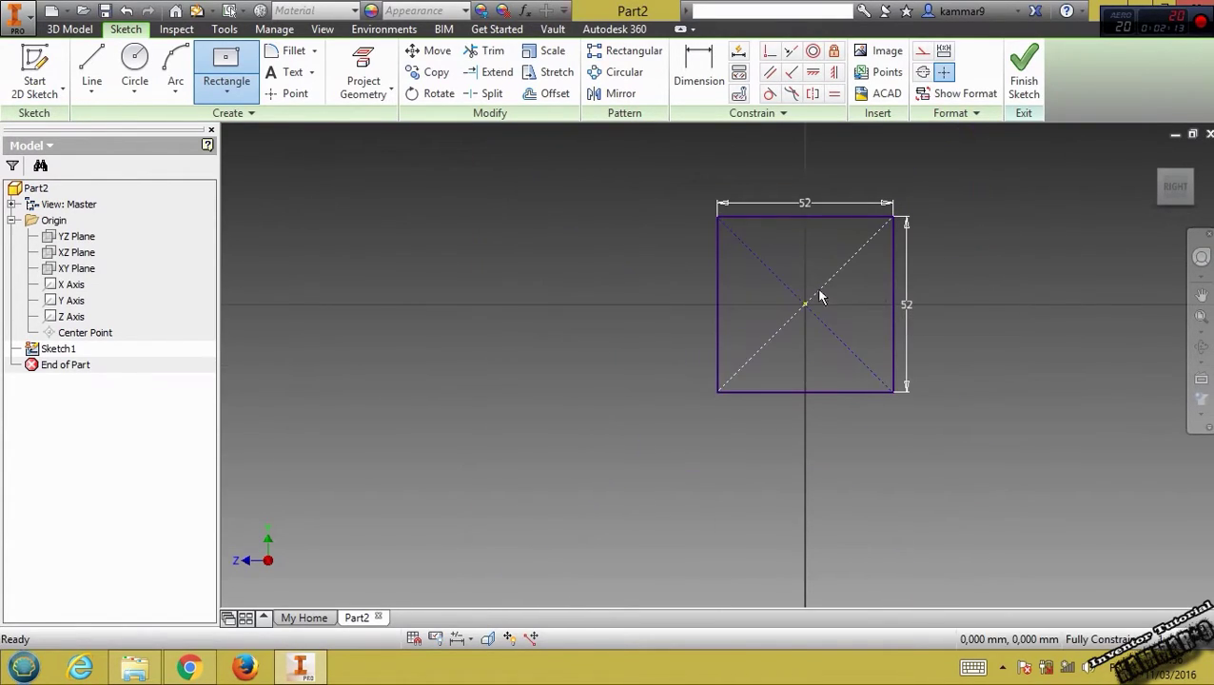
# Step: Fillet the top-left and bottom-right corners with a 26 mm radius
pyautogui.scroll(3, 835, 278)
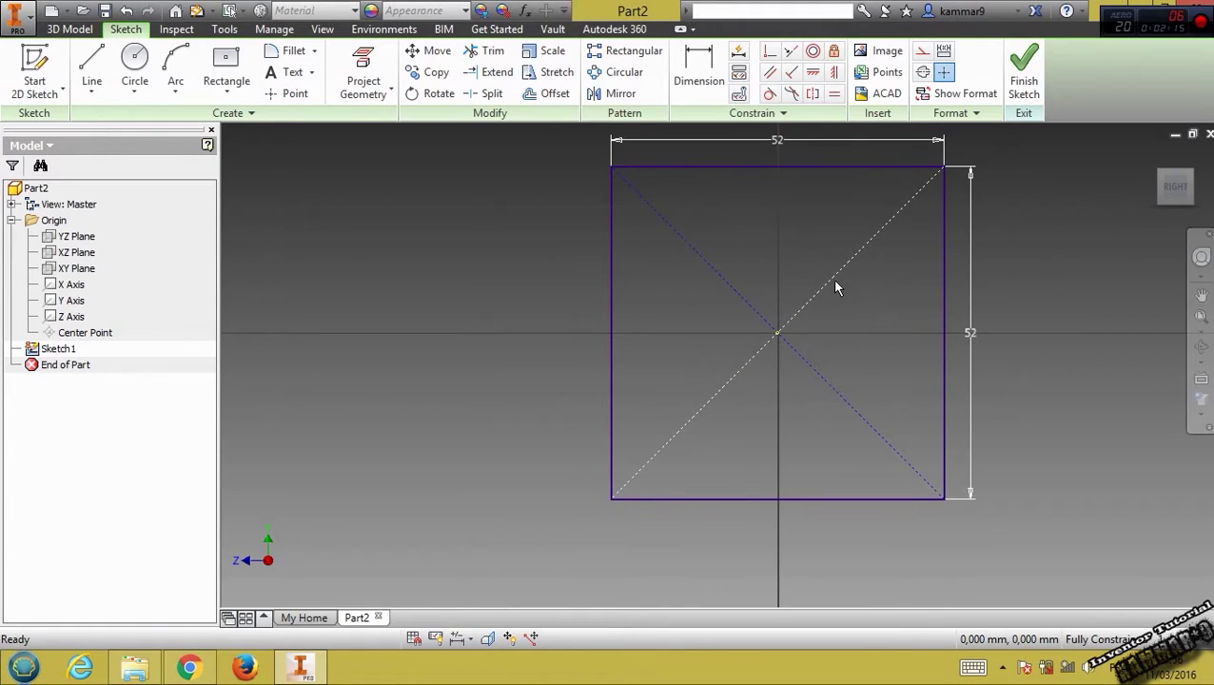
pyautogui.scroll(-3, 831, 278)
pyautogui.scroll(3, 724, 228)
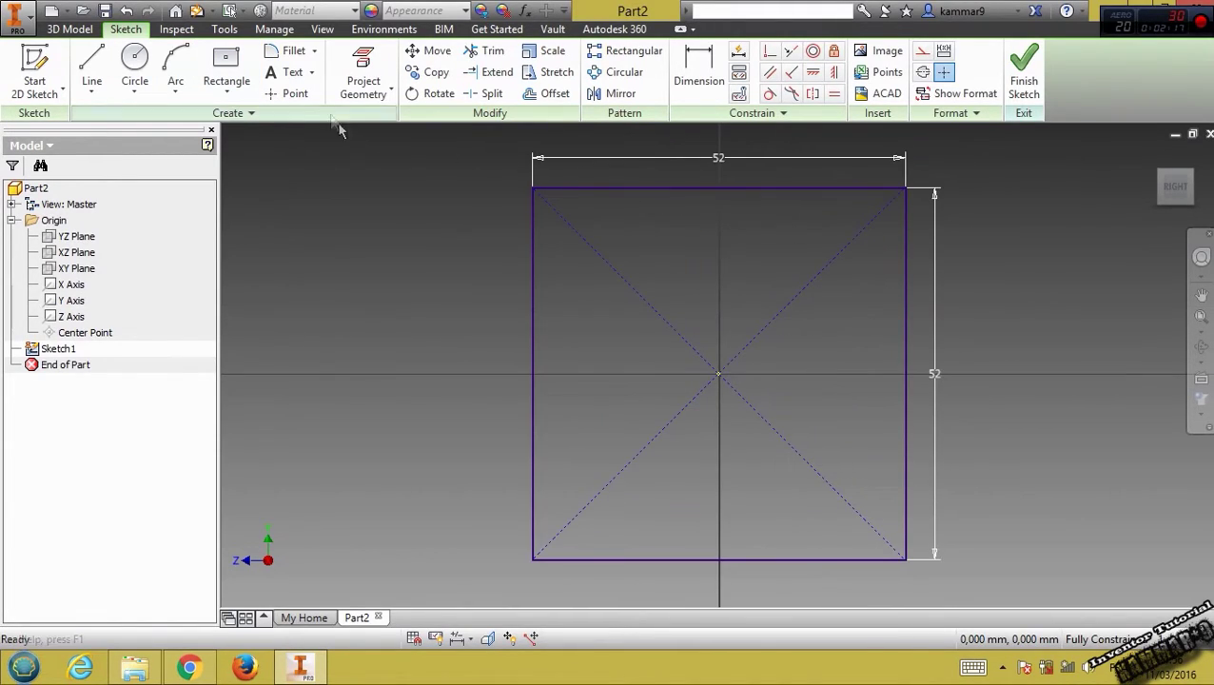
pyautogui.click(290, 50)
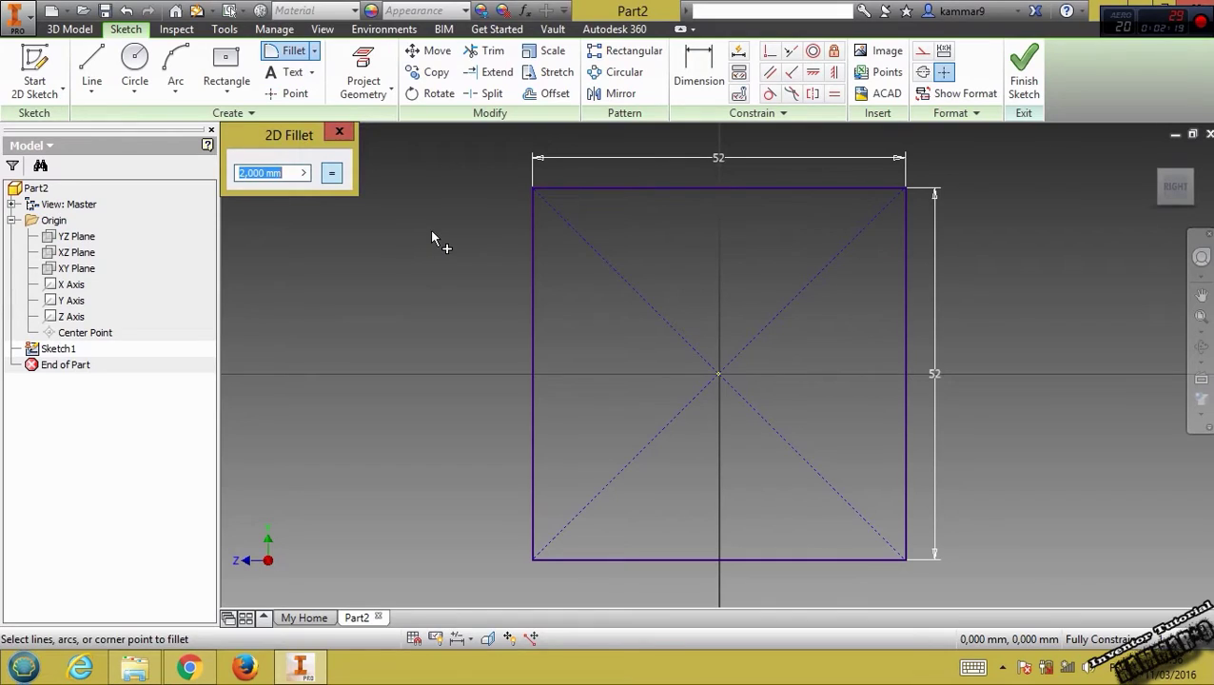
pyautogui.click(303, 172)
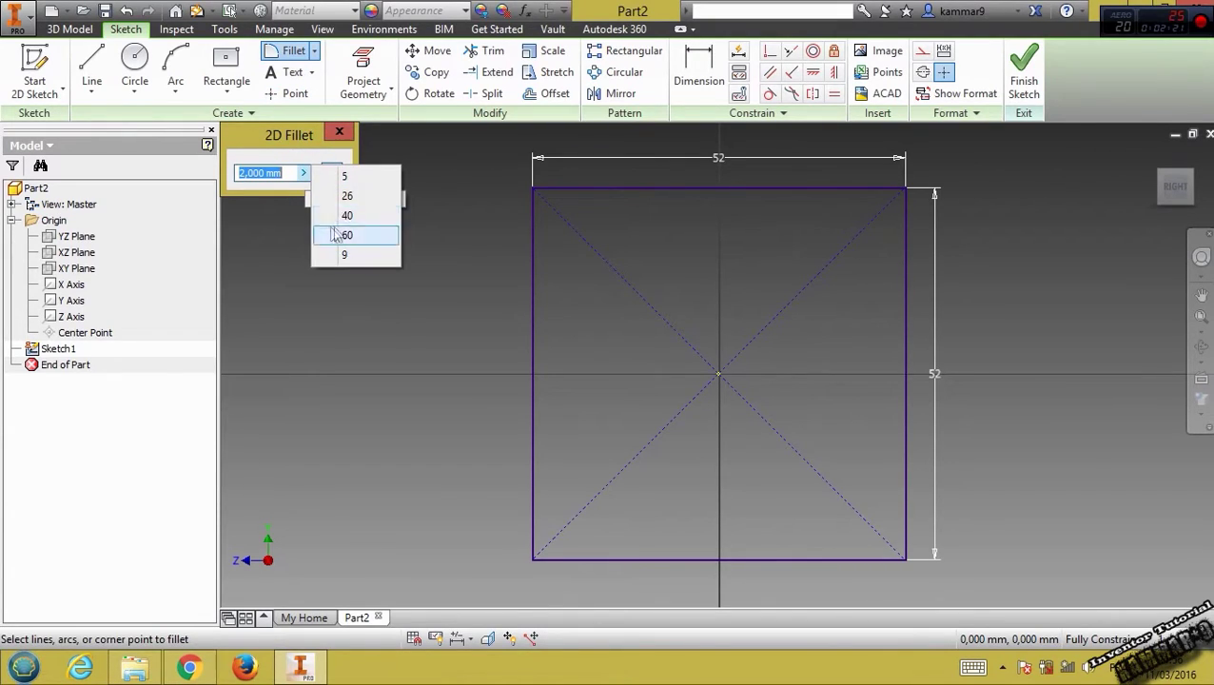
pyautogui.click(343, 196)
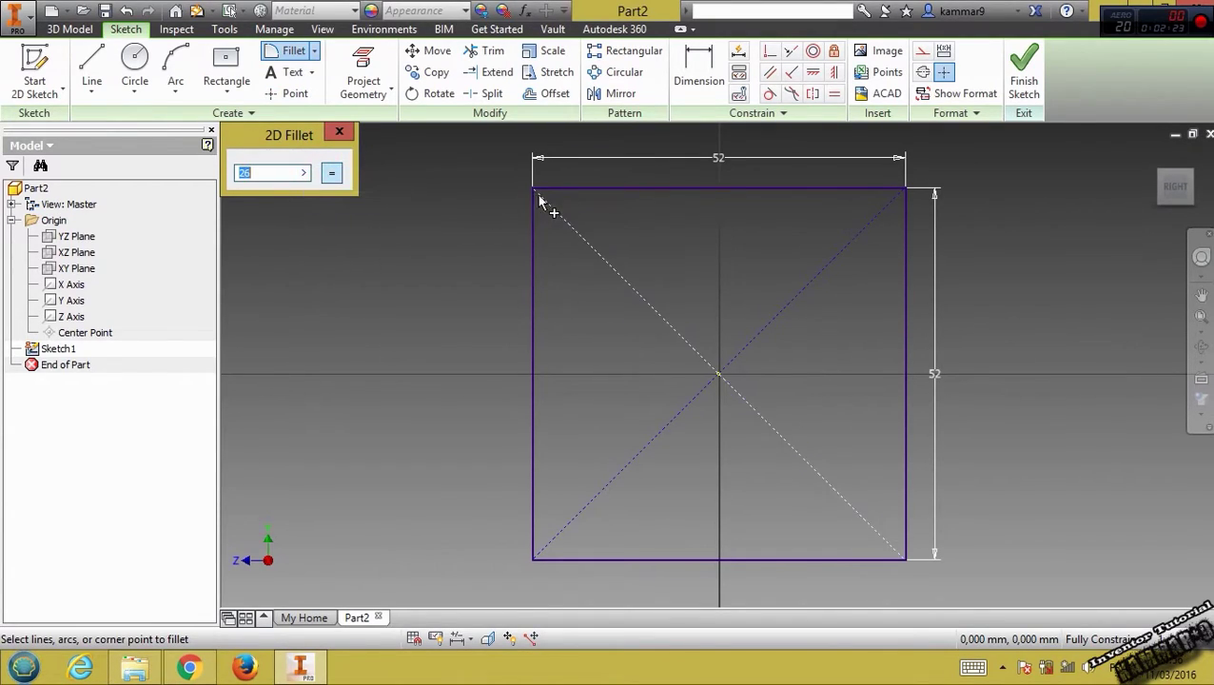
pyautogui.click(536, 202)
pyautogui.click(563, 189)
pyautogui.click(856, 559)
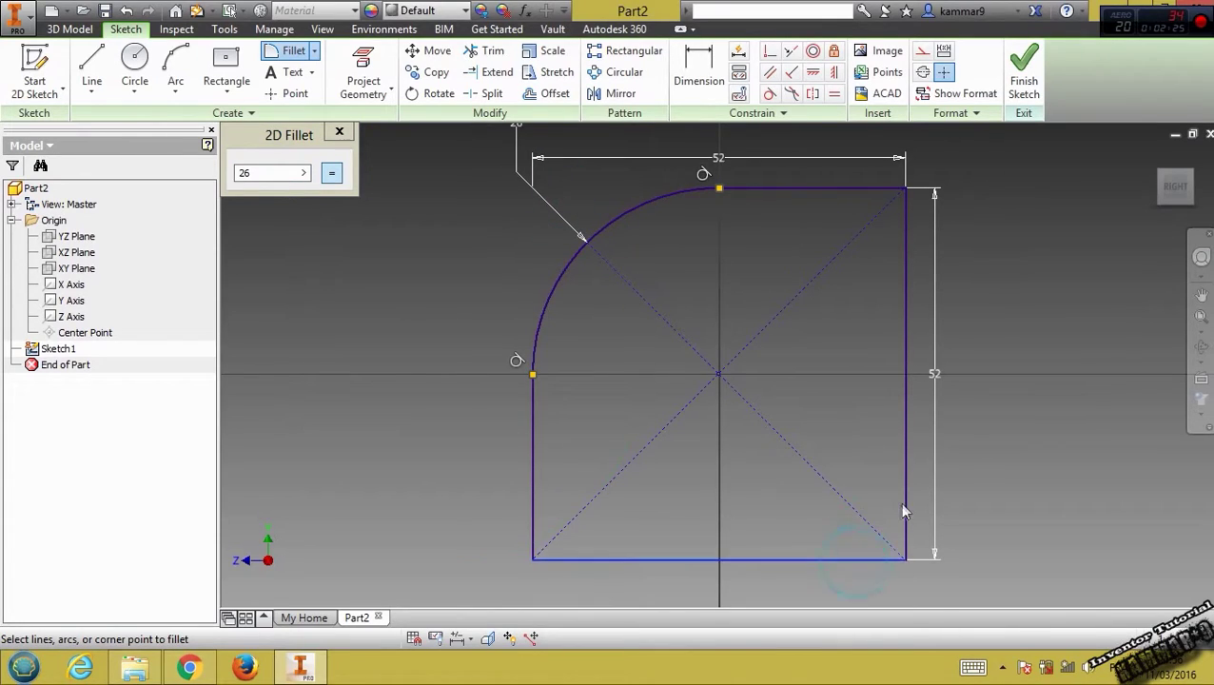
pyautogui.click(904, 505)
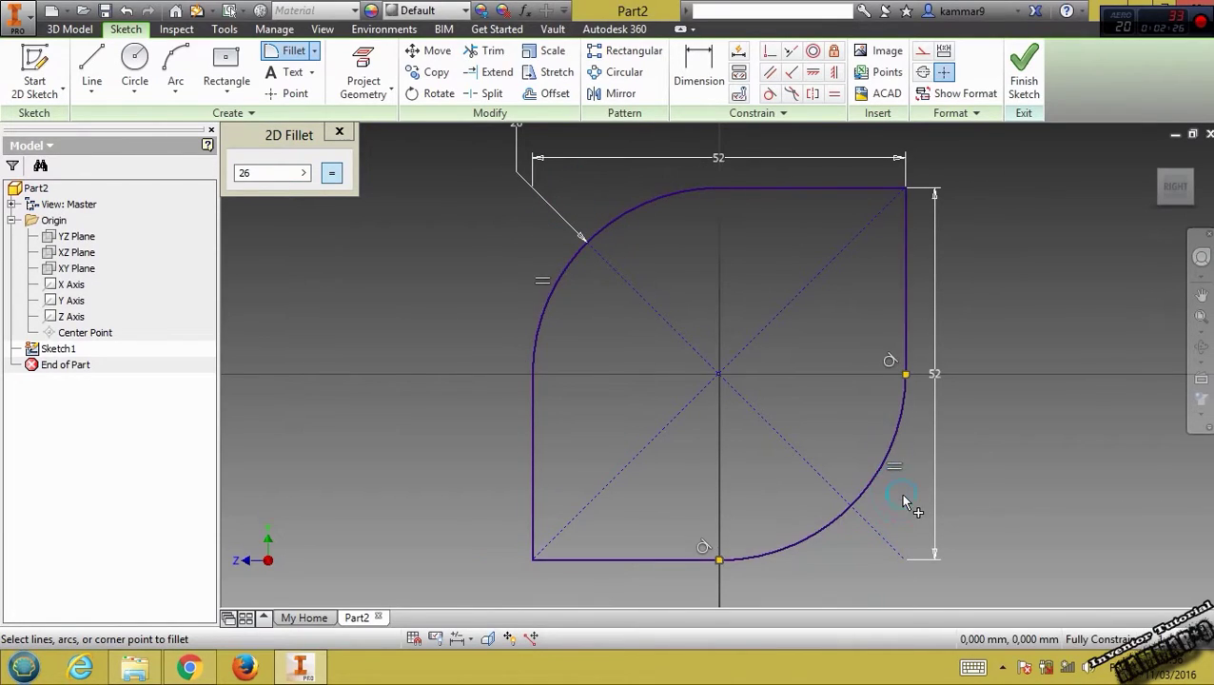
# Step: Fillet the bottom-left and top-right corners with a 5 mm radius
pyautogui.click(303, 172)
pyautogui.click(366, 197)
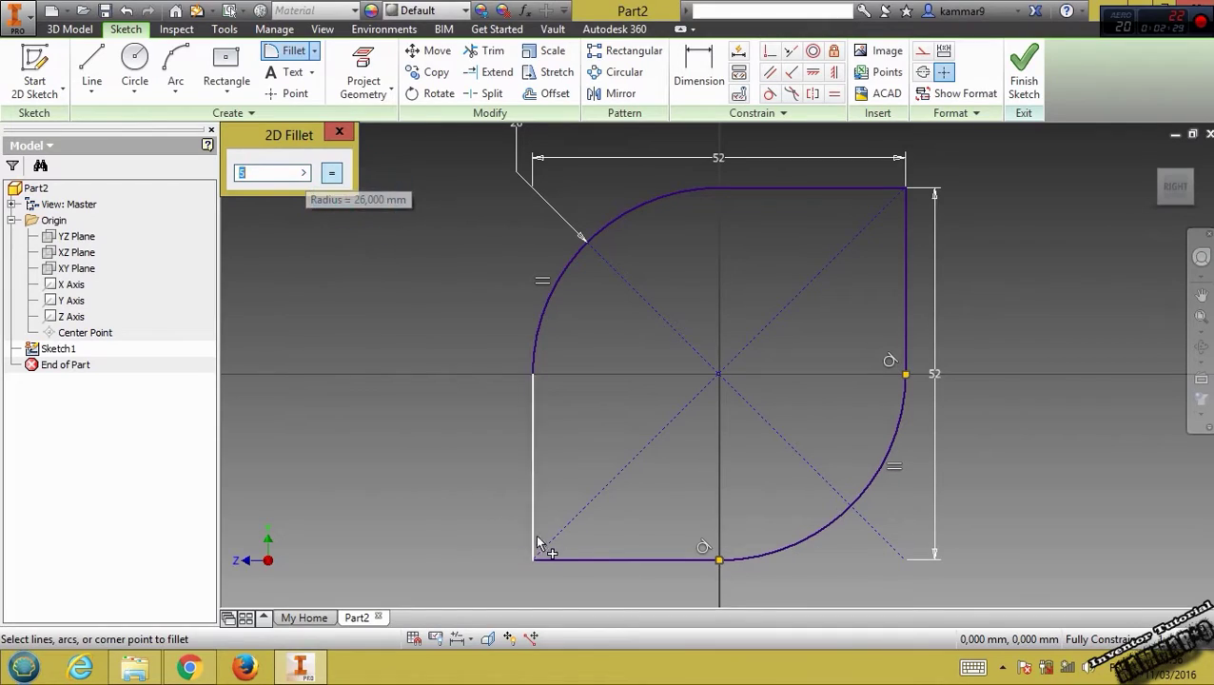
pyautogui.click(590, 559)
pyautogui.click(533, 504)
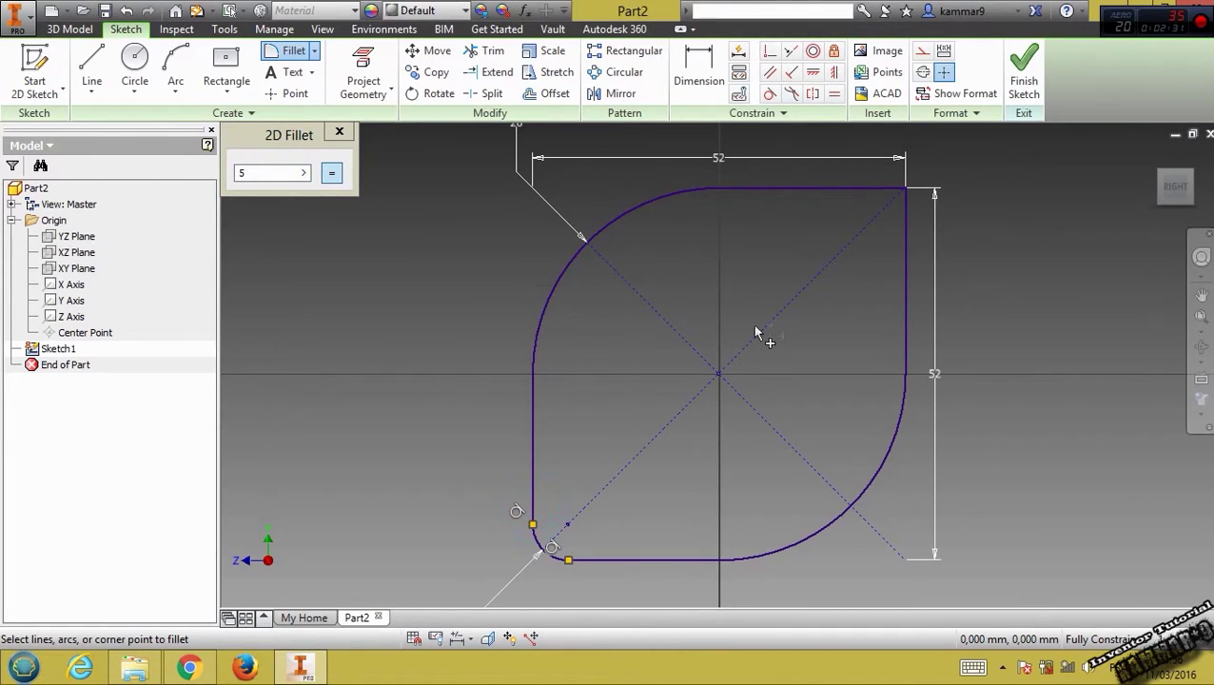
pyautogui.click(868, 189)
pyautogui.click(905, 211)
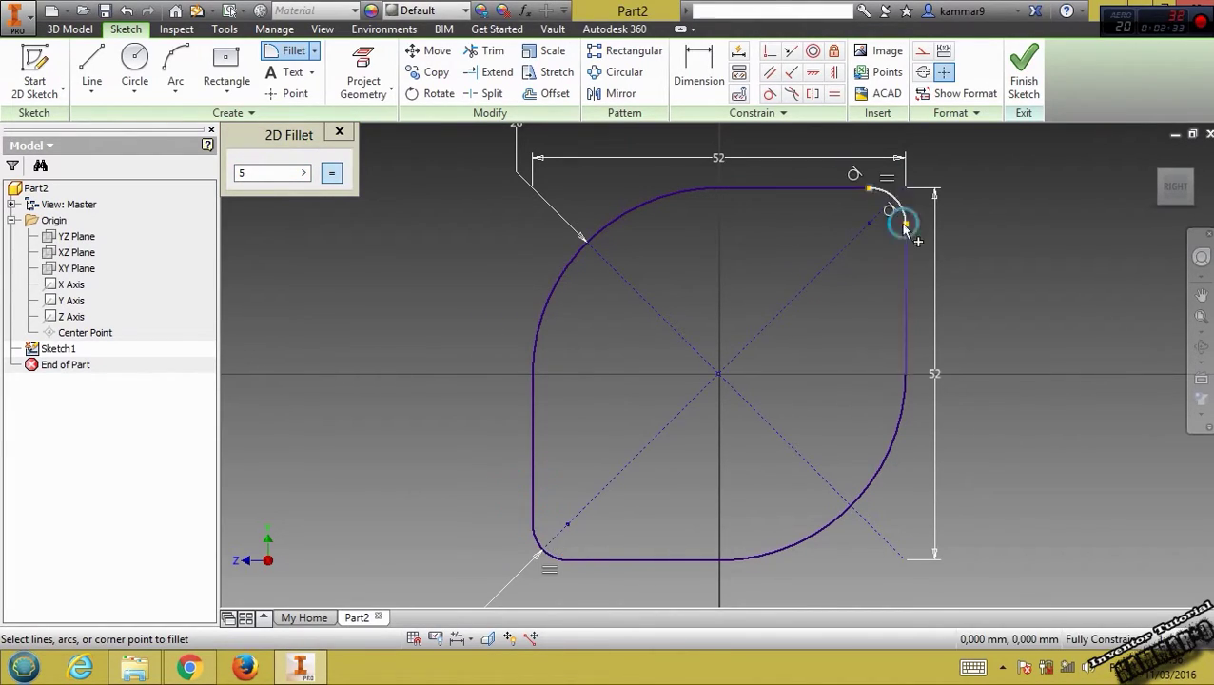
pyautogui.click(339, 132)
pyautogui.click(134, 66)
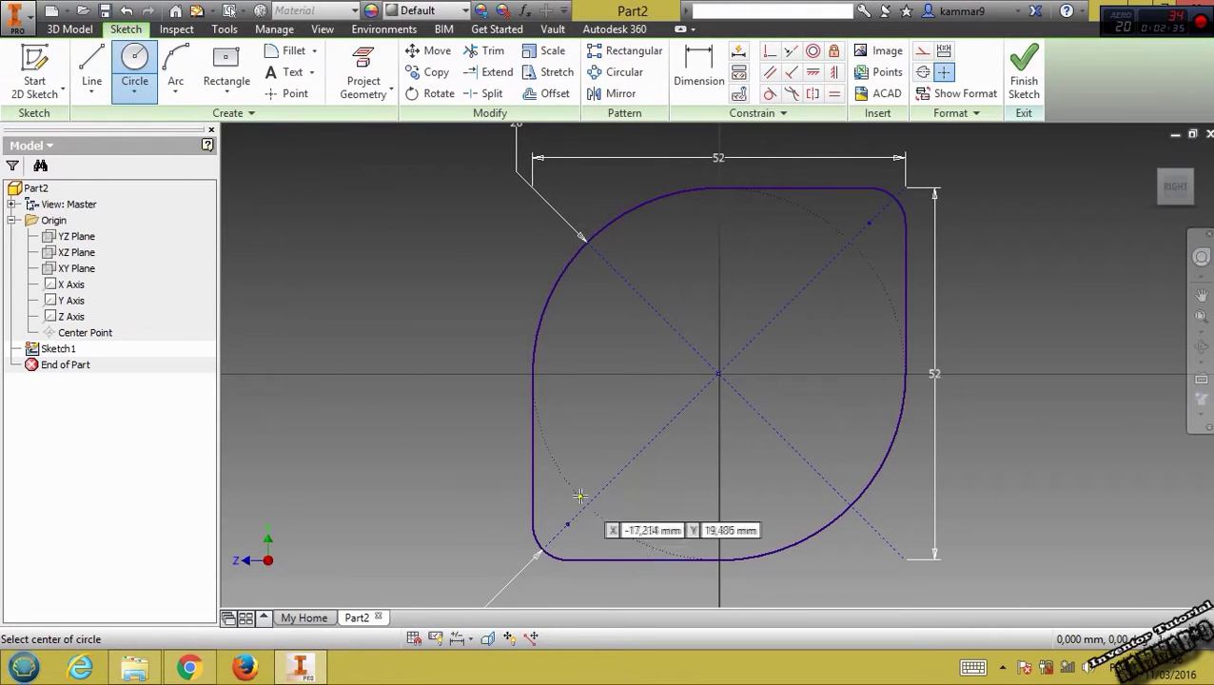
# Step: Draw circles at the lower-left and upper-right rounded corners and constrain them equal
pyautogui.click(569, 525)
pyautogui.click(568, 475)
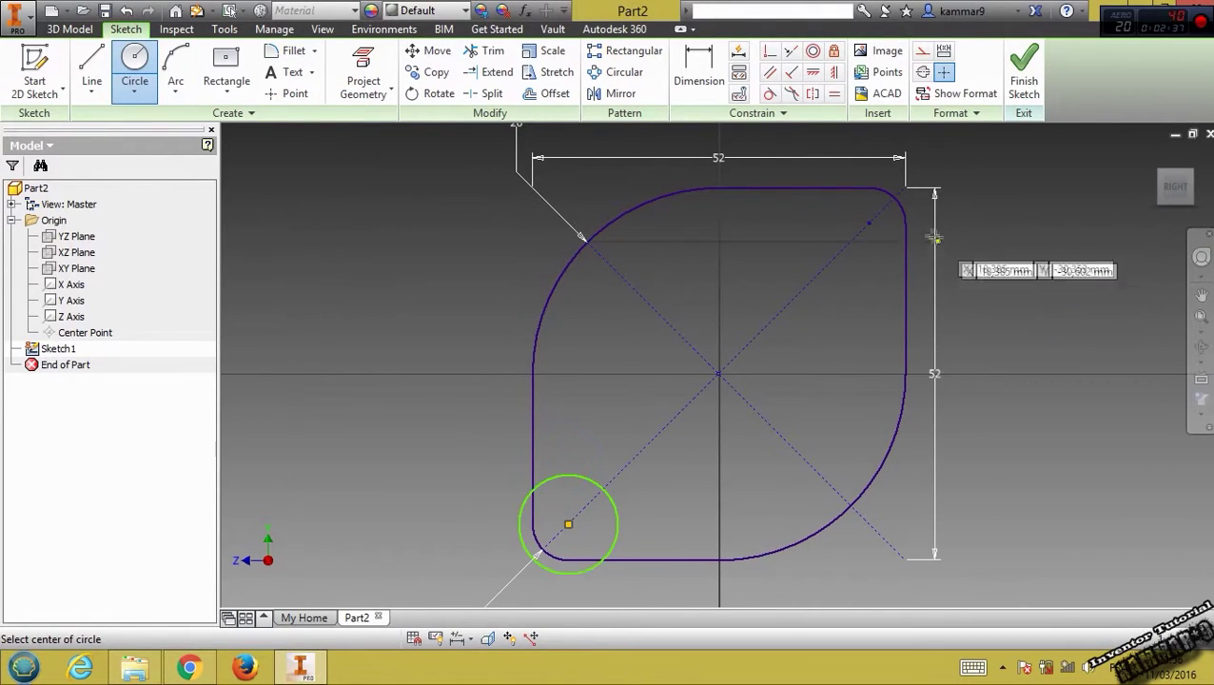
pyautogui.click(869, 223)
pyautogui.click(925, 282)
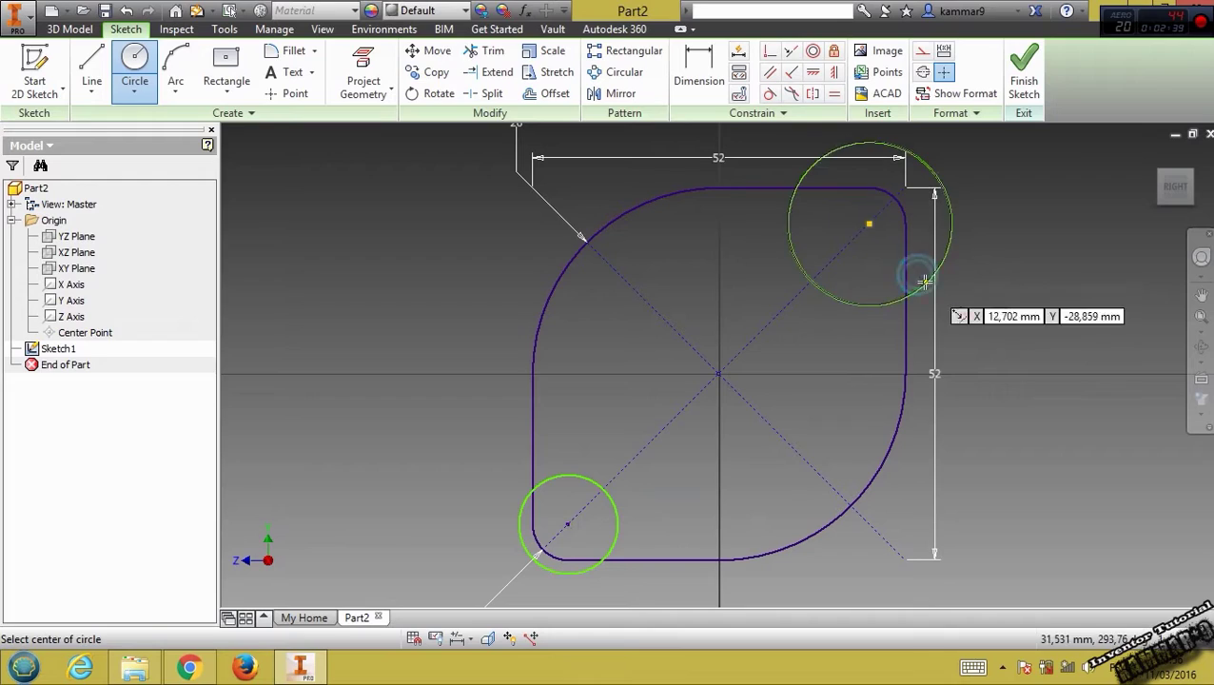
pyautogui.press('Escape')
pyautogui.click(615, 509)
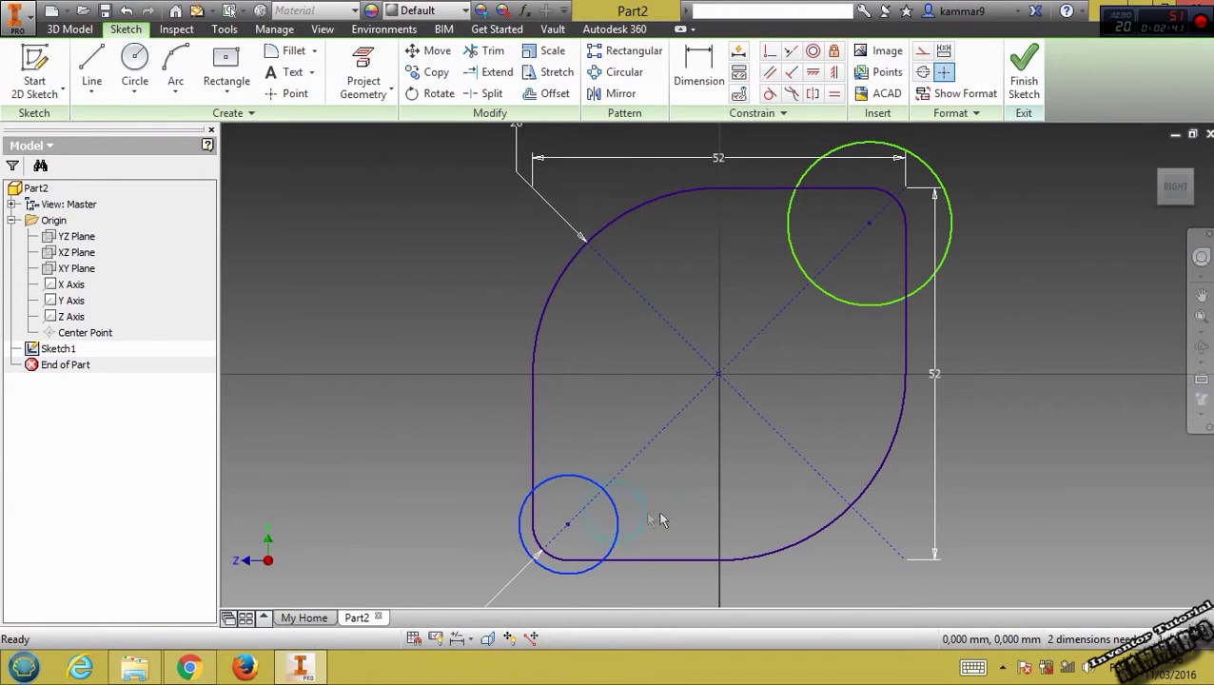
pyautogui.keyDown('ctrl'); pyautogui.click(922, 171); pyautogui.keyUp('ctrl')
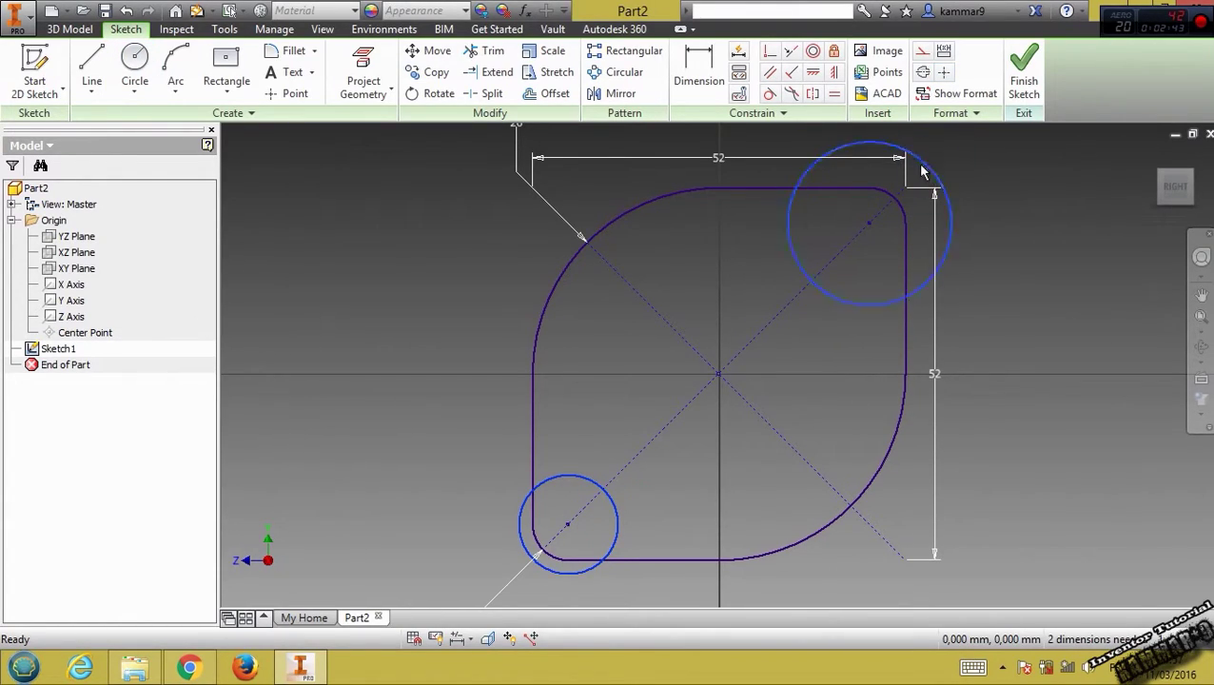
pyautogui.click(834, 94)
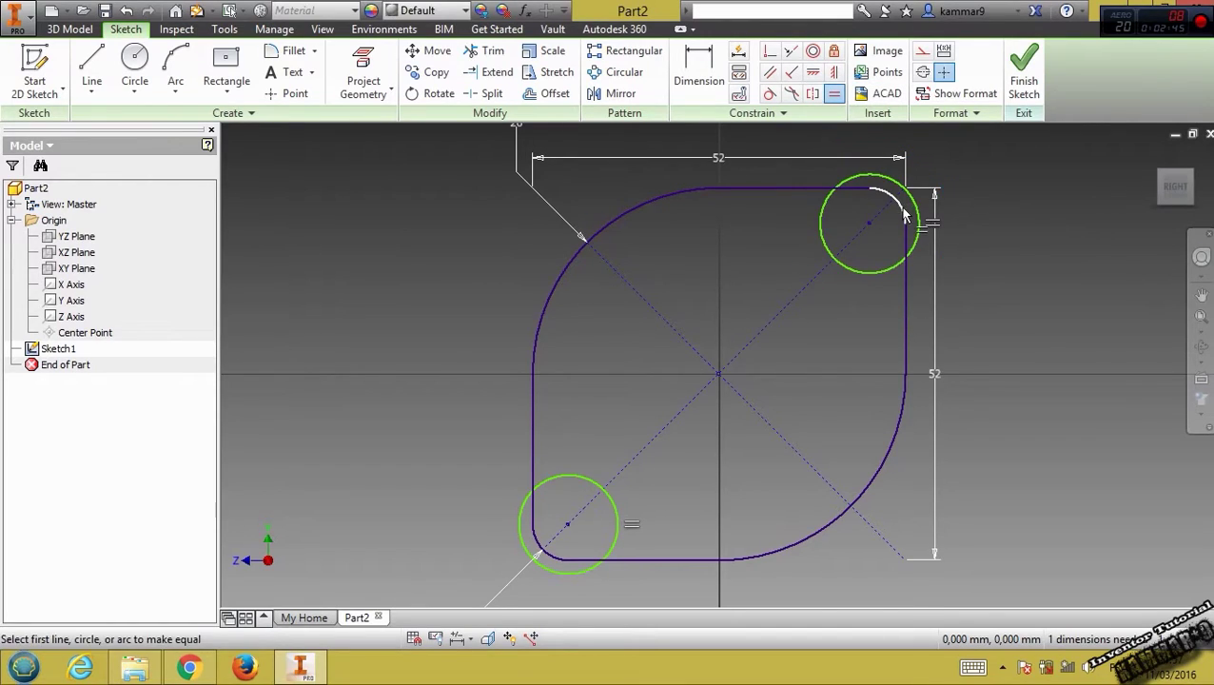
pyautogui.press('Escape')
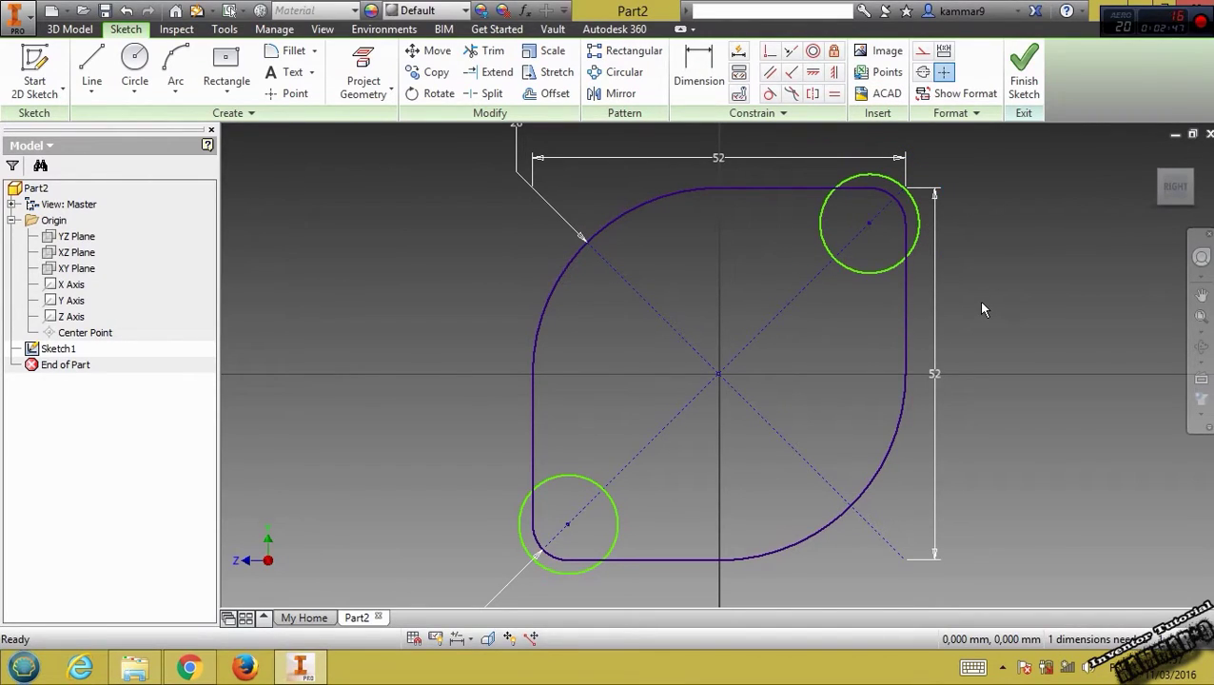
# Step: Dimension the upper-right circle to a 6 mm diameter
pyautogui.click(699, 68)
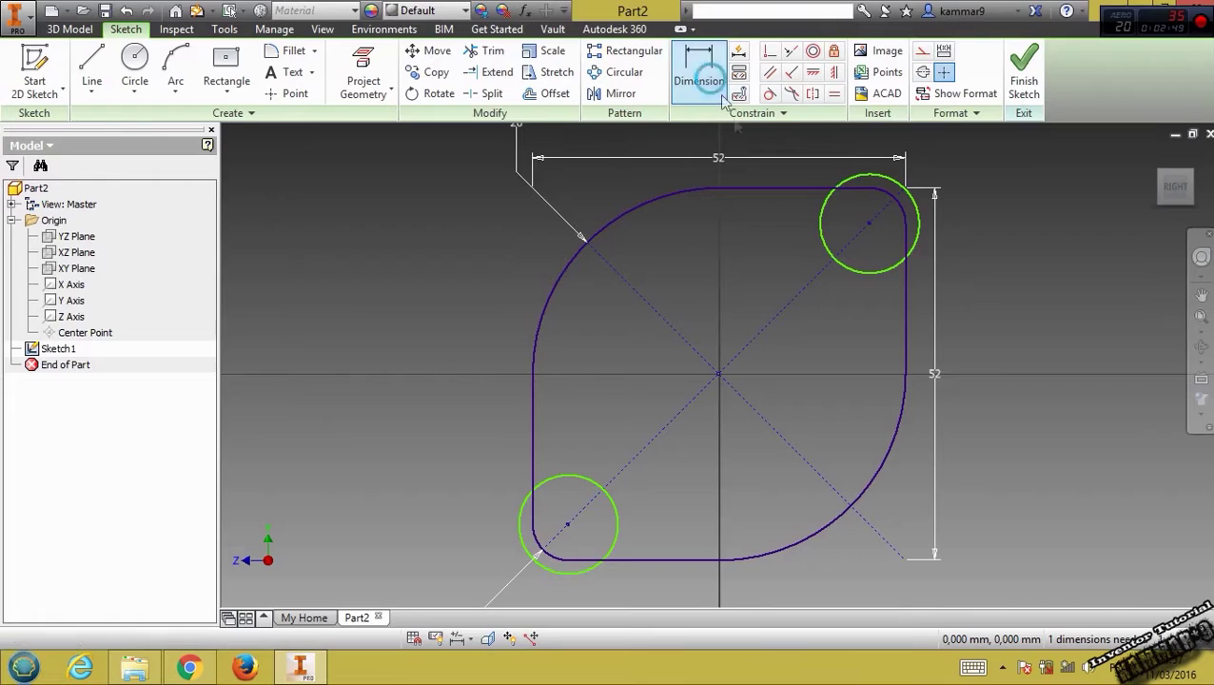
pyautogui.click(904, 252)
pyautogui.click(1024, 320)
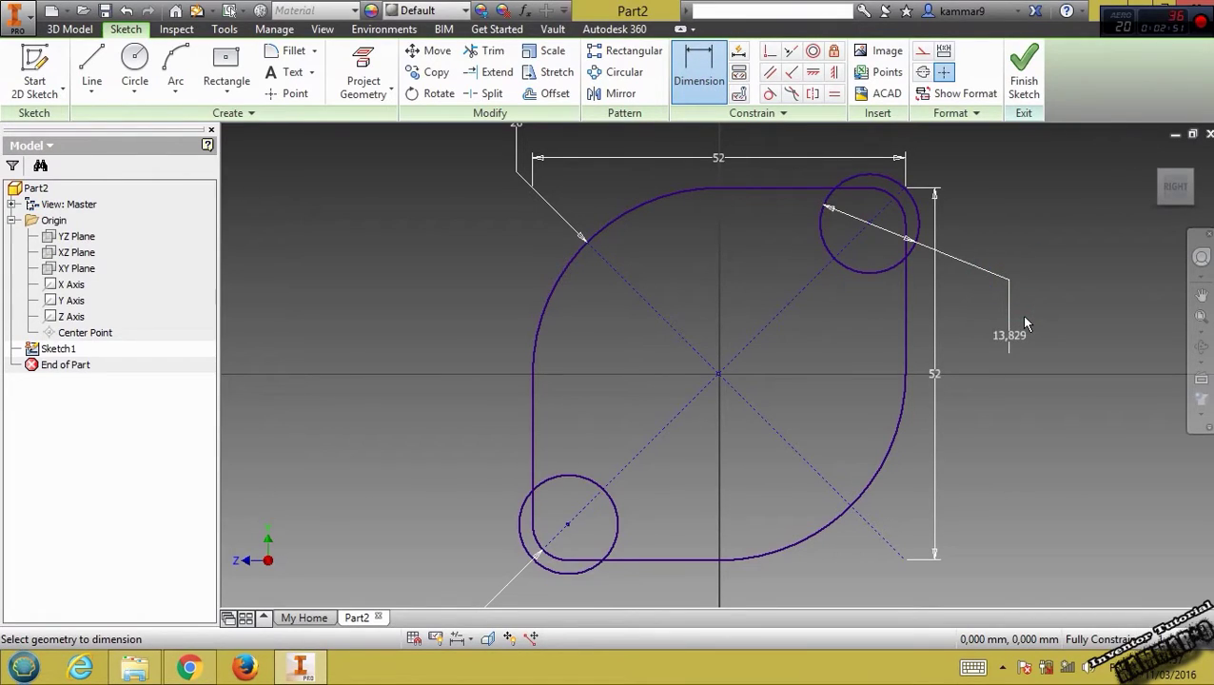
pyautogui.click(1015, 335)
pyautogui.press('Return')
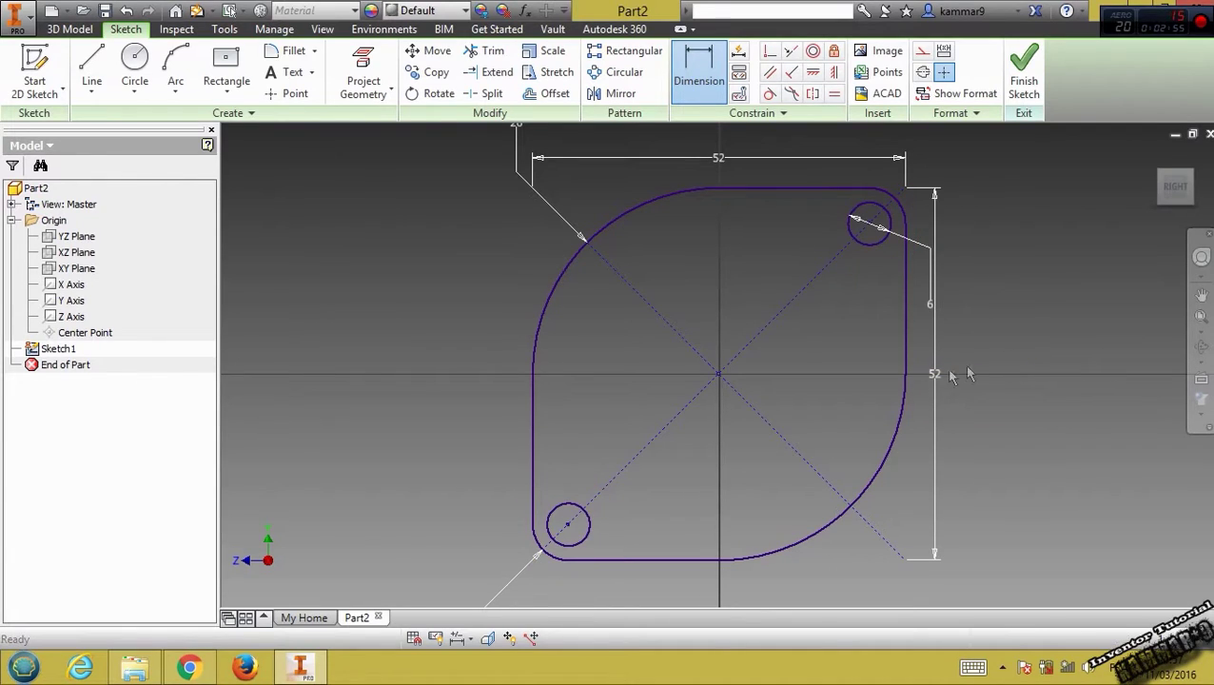
pyautogui.press('Escape')
pyautogui.click(69, 28)
pyautogui.click(93, 72)
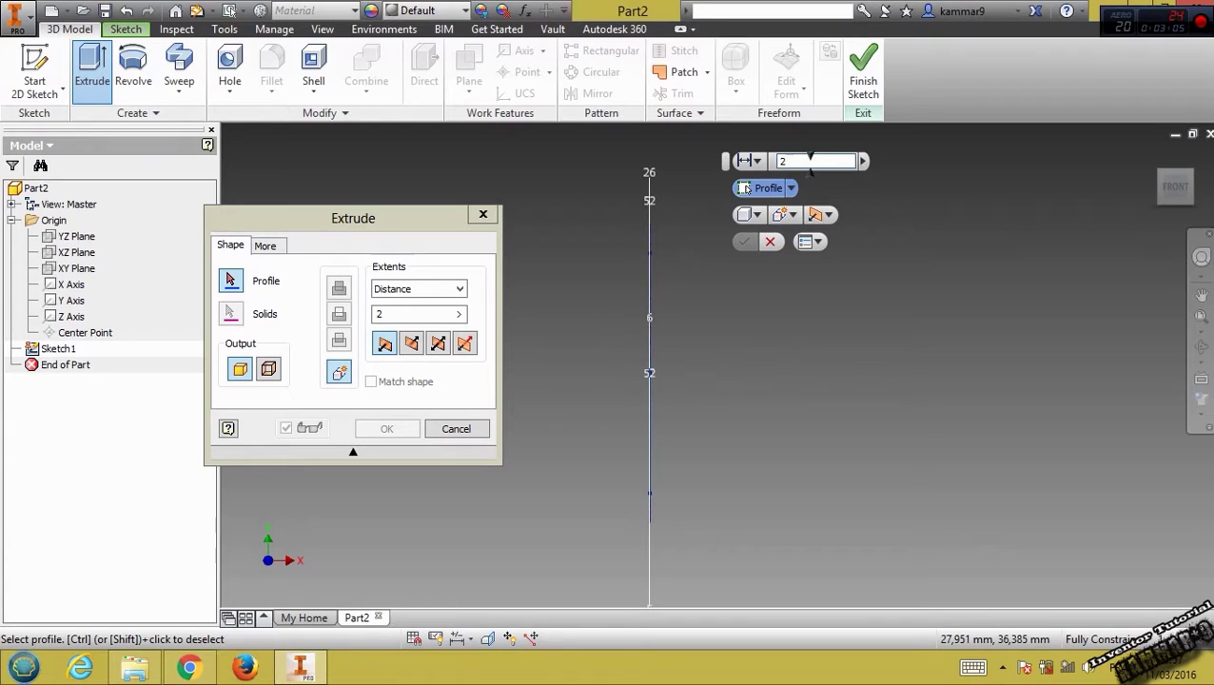
# Step: Extrude the flange outline 2 mm into a plate with two 6 mm holes, shown shaded with edges
pyautogui.click(650, 400)
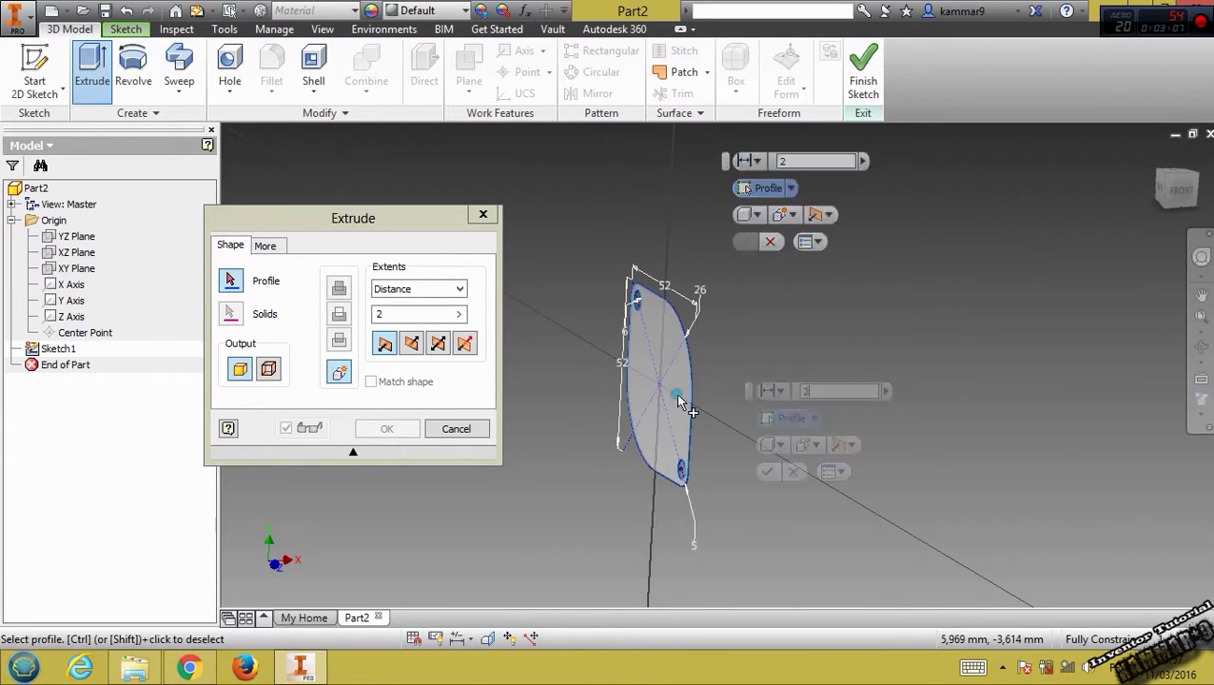
pyautogui.click(768, 471)
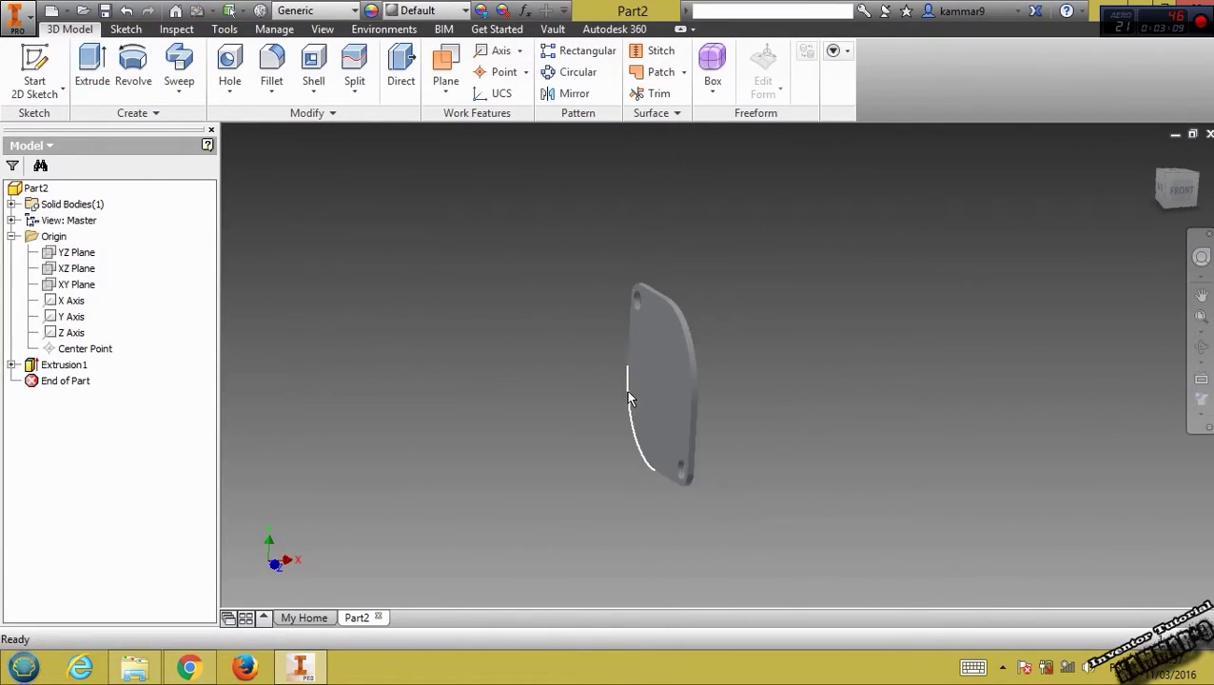
pyautogui.click(1193, 416)
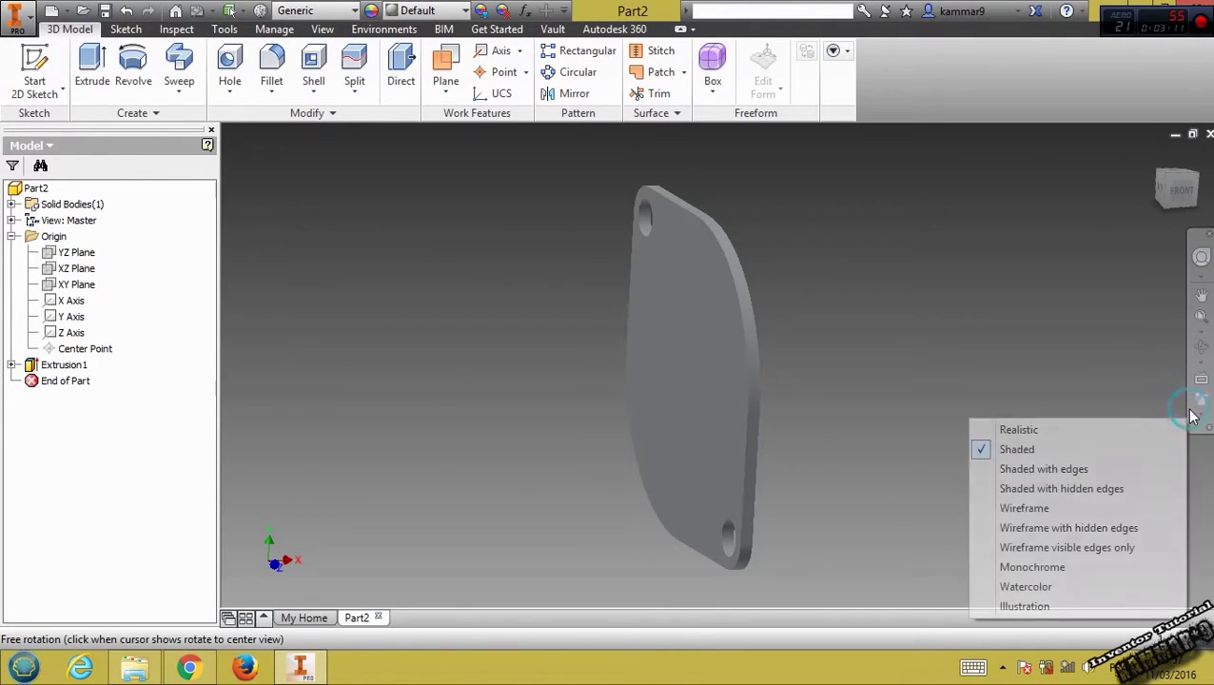
pyautogui.click(1043, 469)
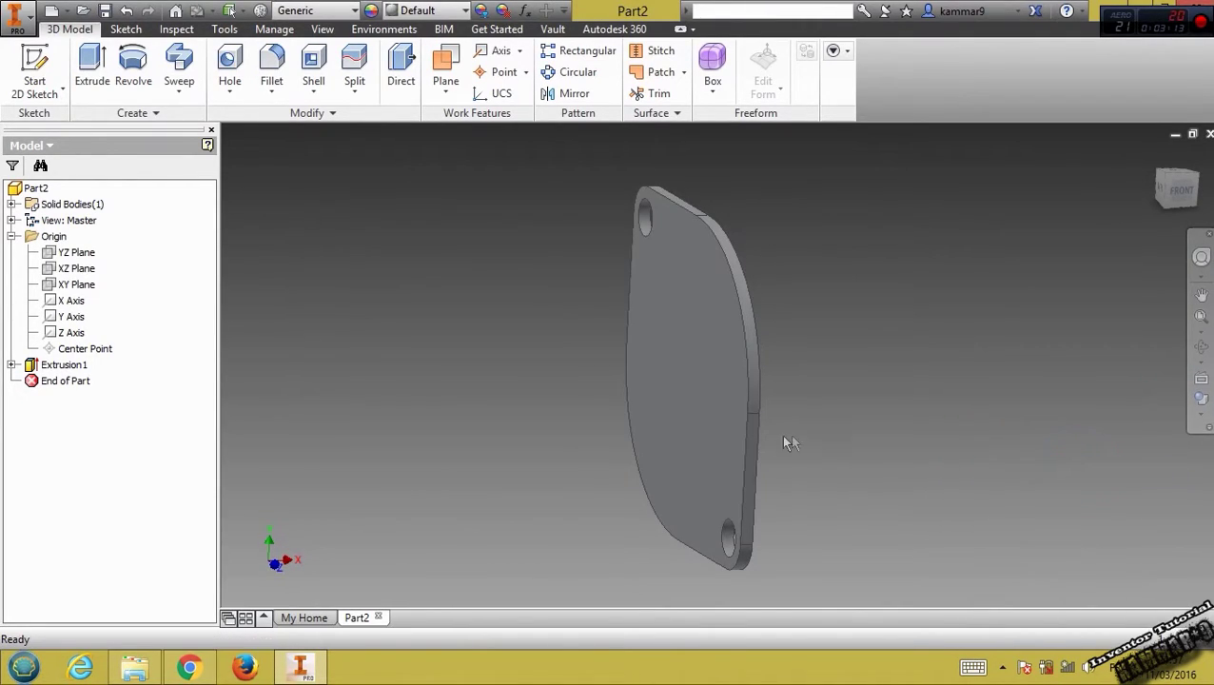
# Step: Sketch a 50 mm diameter circle at the origin on the plate's front face and finish the sketch
pyautogui.click(675, 338)
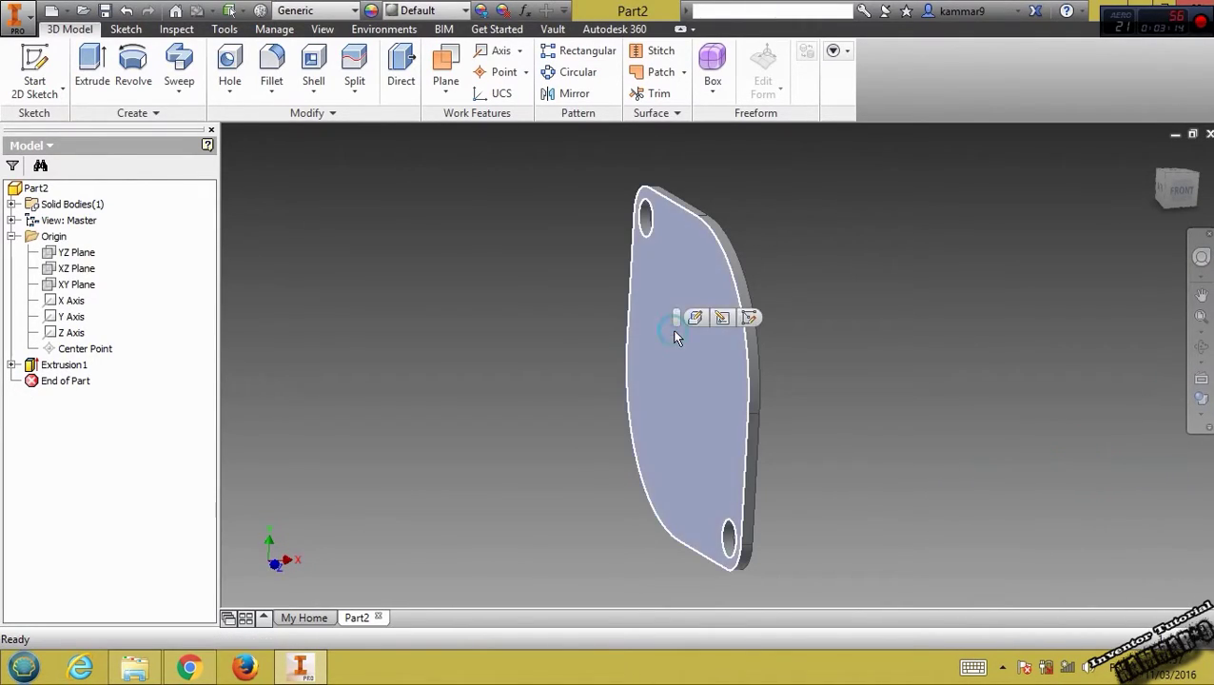
pyautogui.click(747, 318)
pyautogui.click(135, 62)
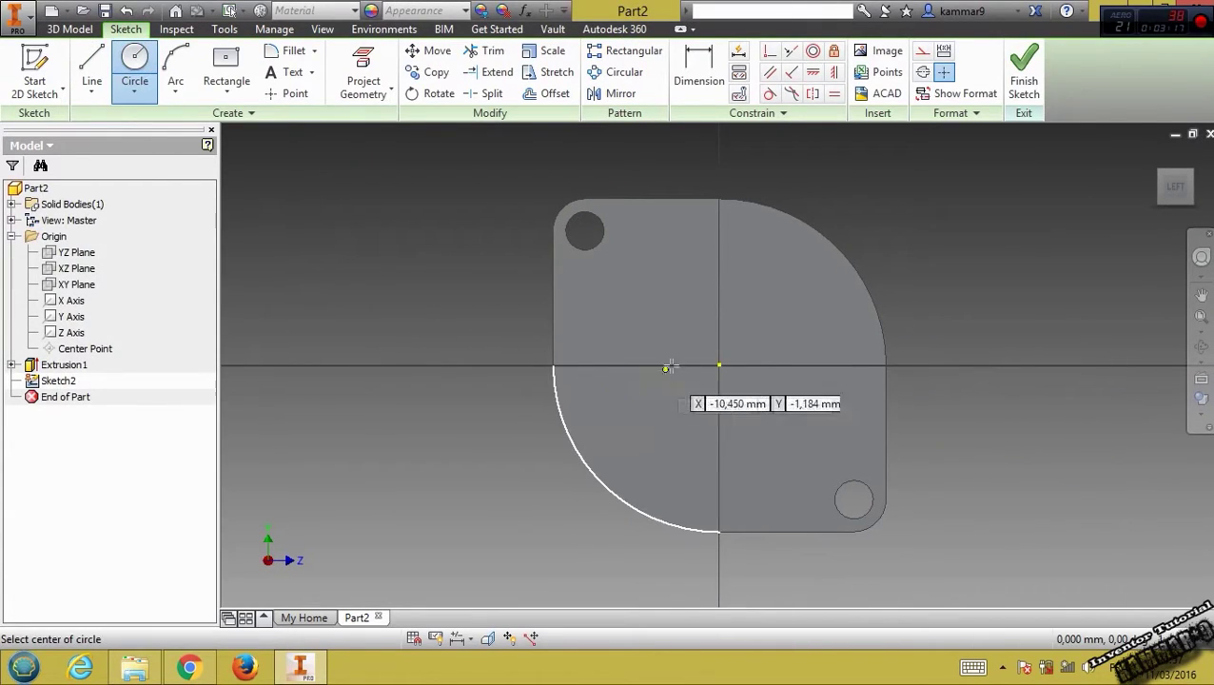
pyautogui.click(719, 367)
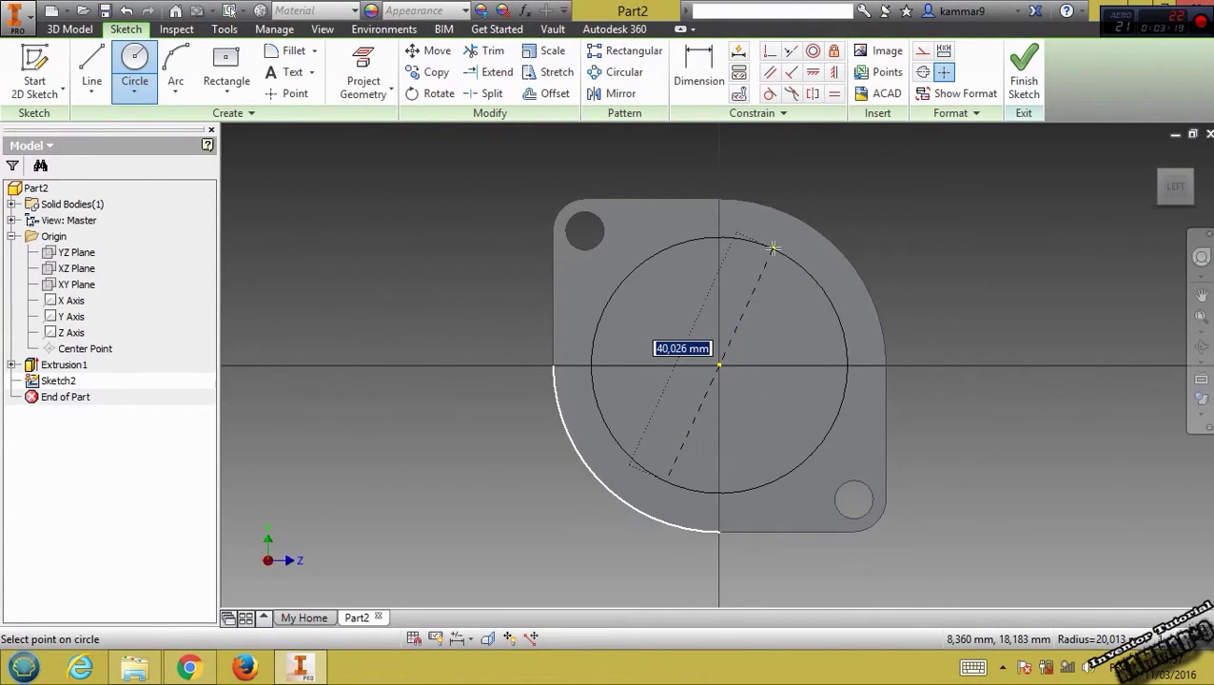
pyautogui.write('50')
pyautogui.press('Return')
pyautogui.press('Escape')
pyautogui.press('F4')
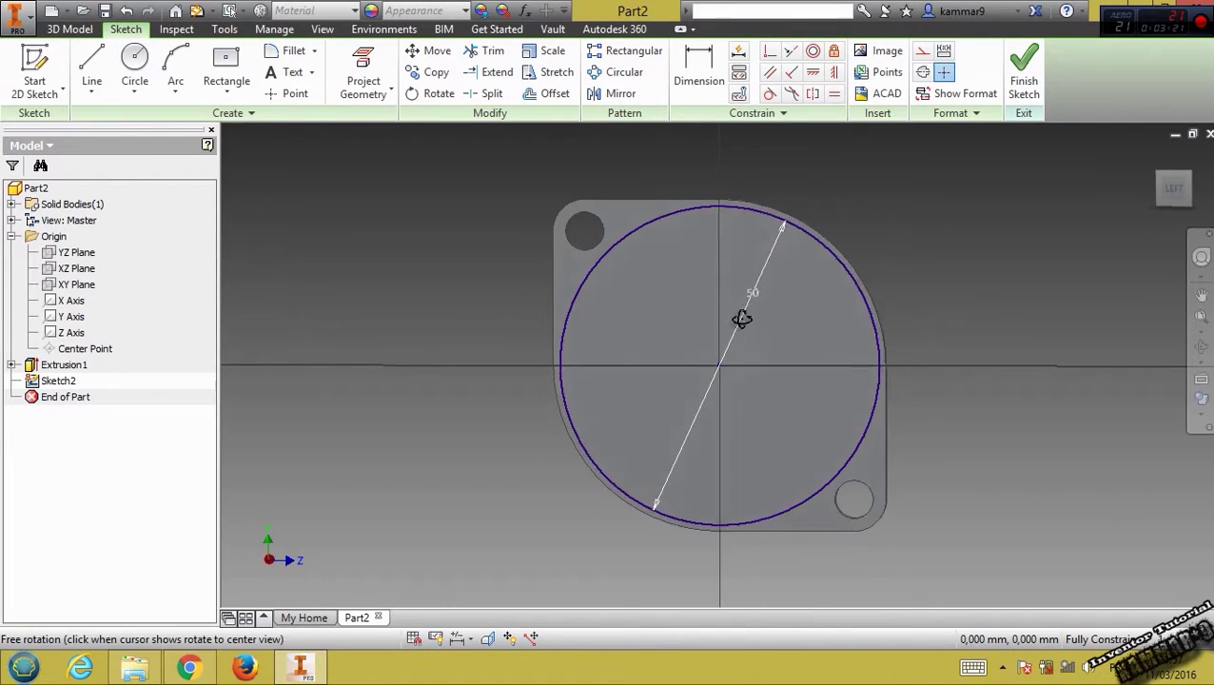
pyautogui.moveTo(741, 318); pyautogui.dragTo(860, 237)
pyautogui.click(1024, 69)
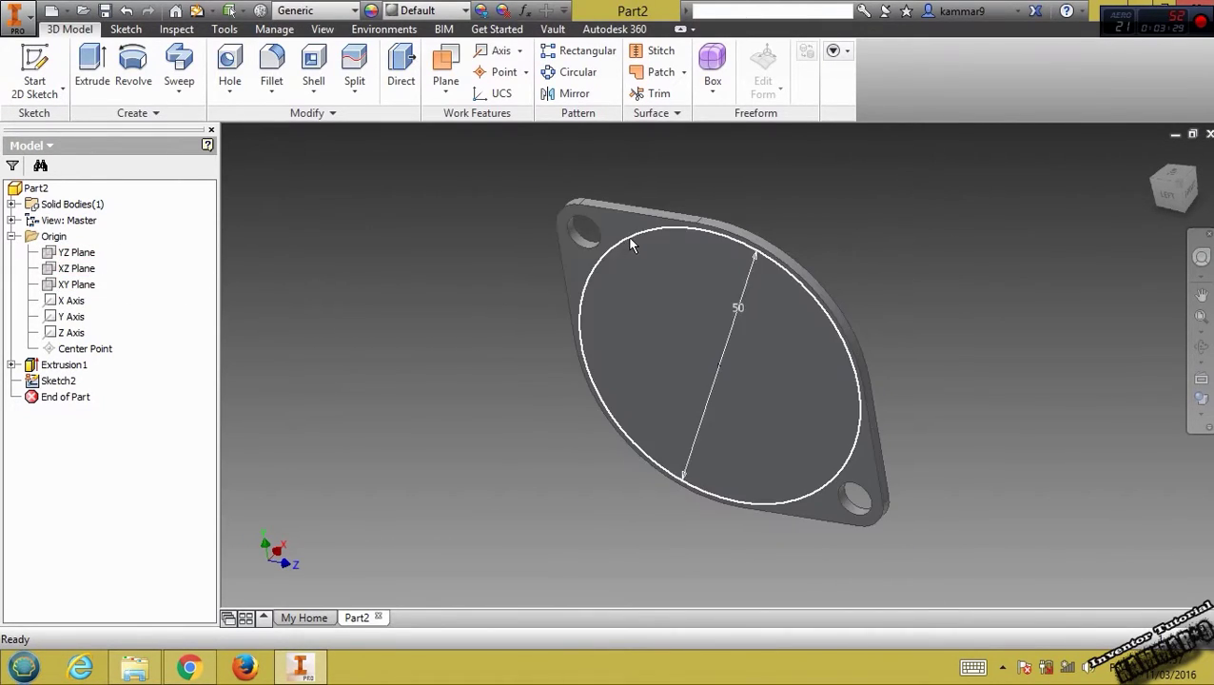
# Step: On the XY Plane, draw a horizontal line from the origin, then a 125 mm leg at 142°
pyautogui.click(79, 285)
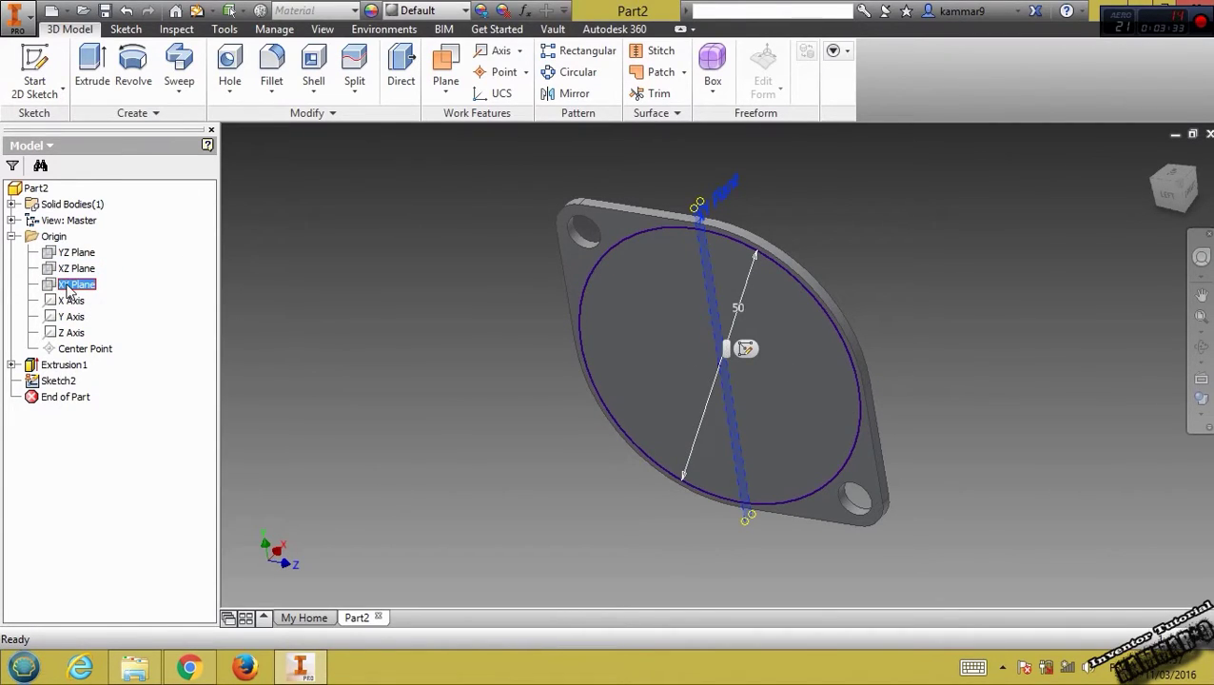
pyautogui.click(1188, 198)
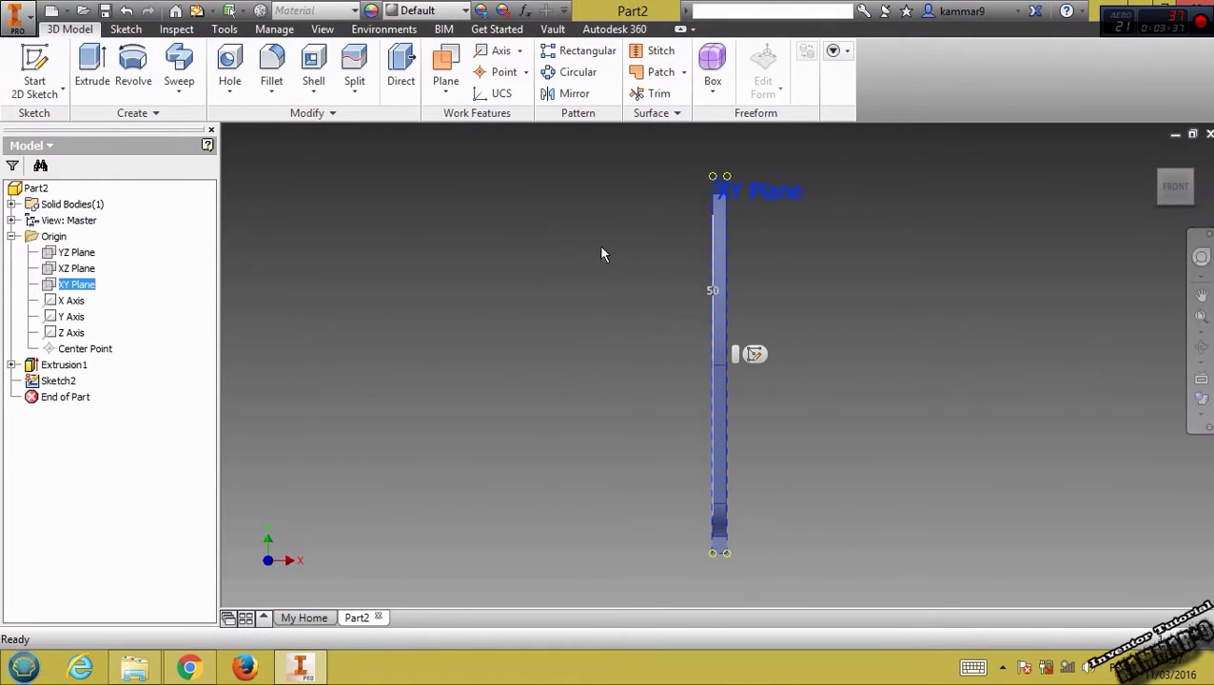
pyautogui.click(755, 354)
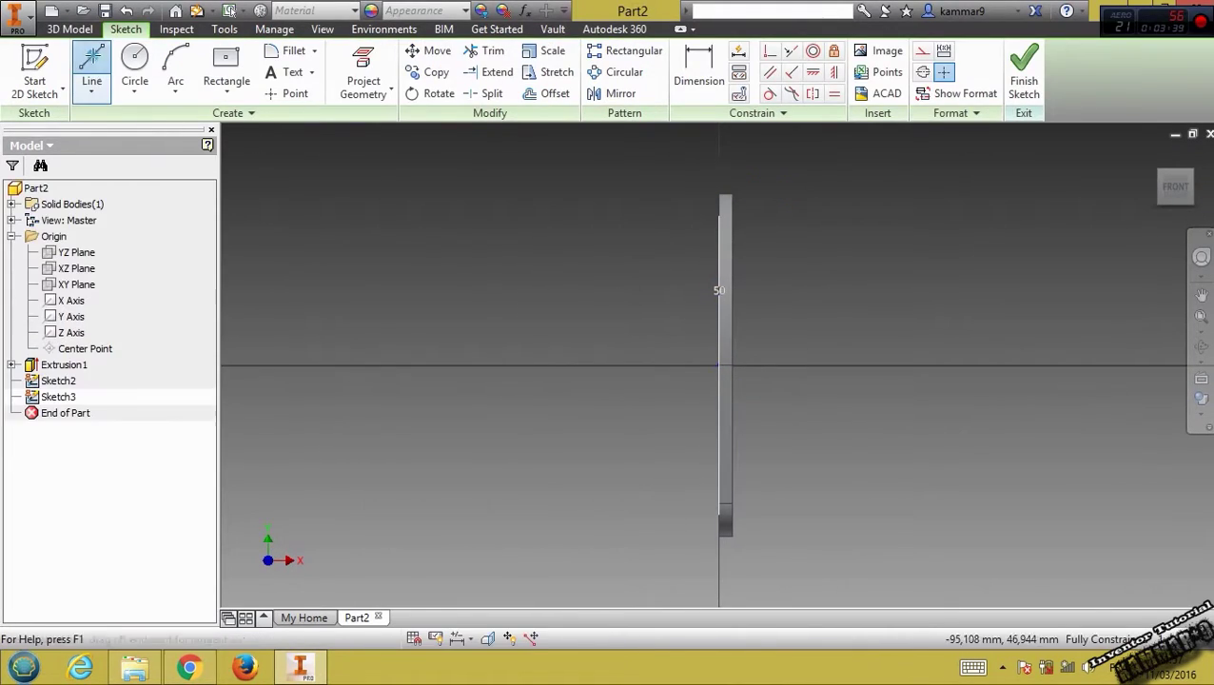
pyautogui.click(721, 365)
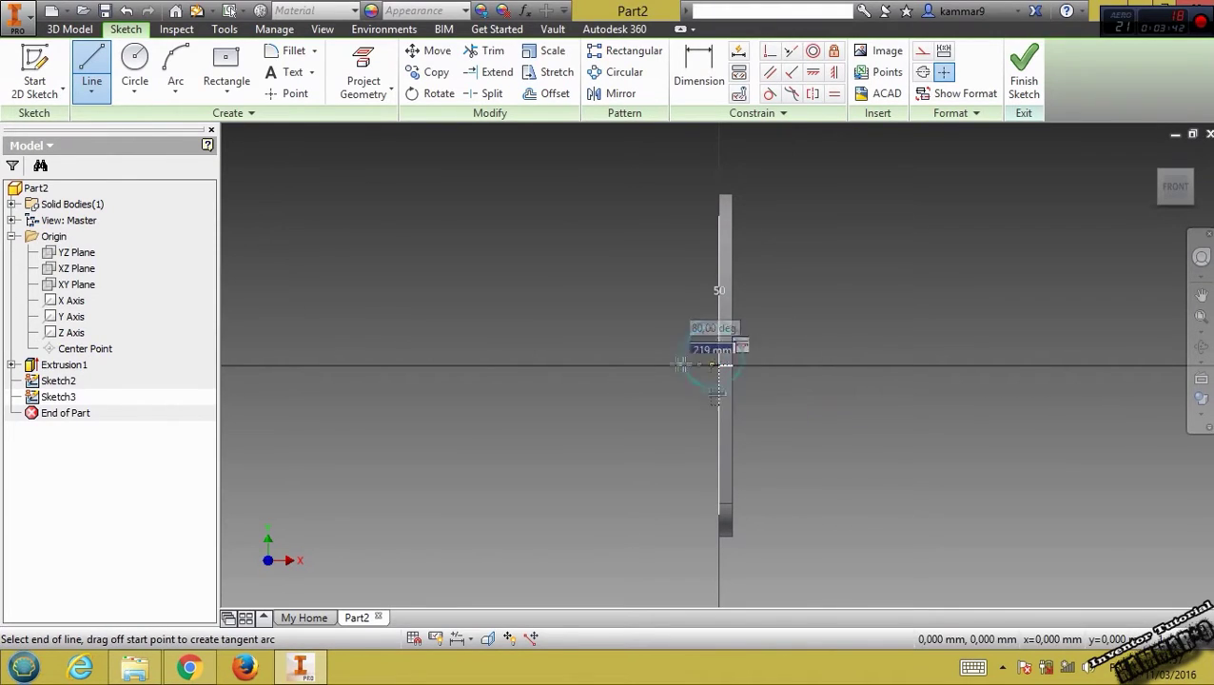
pyautogui.click(441, 364)
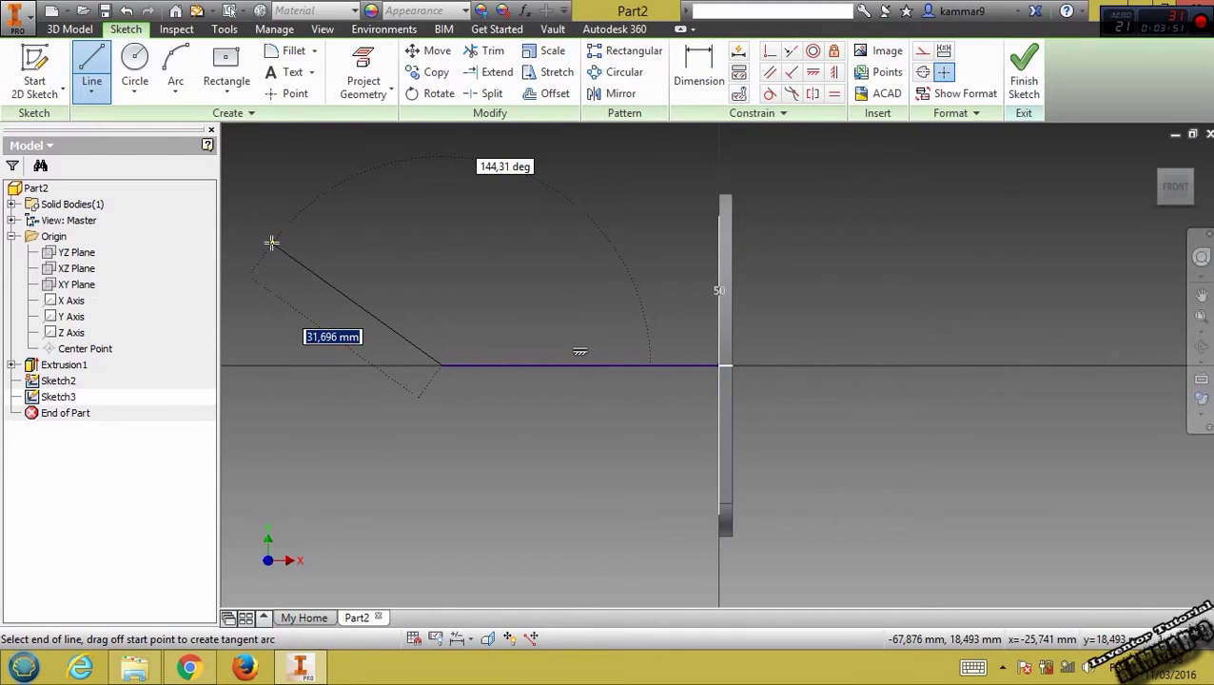
pyautogui.write('125')
pyautogui.press('Tab')
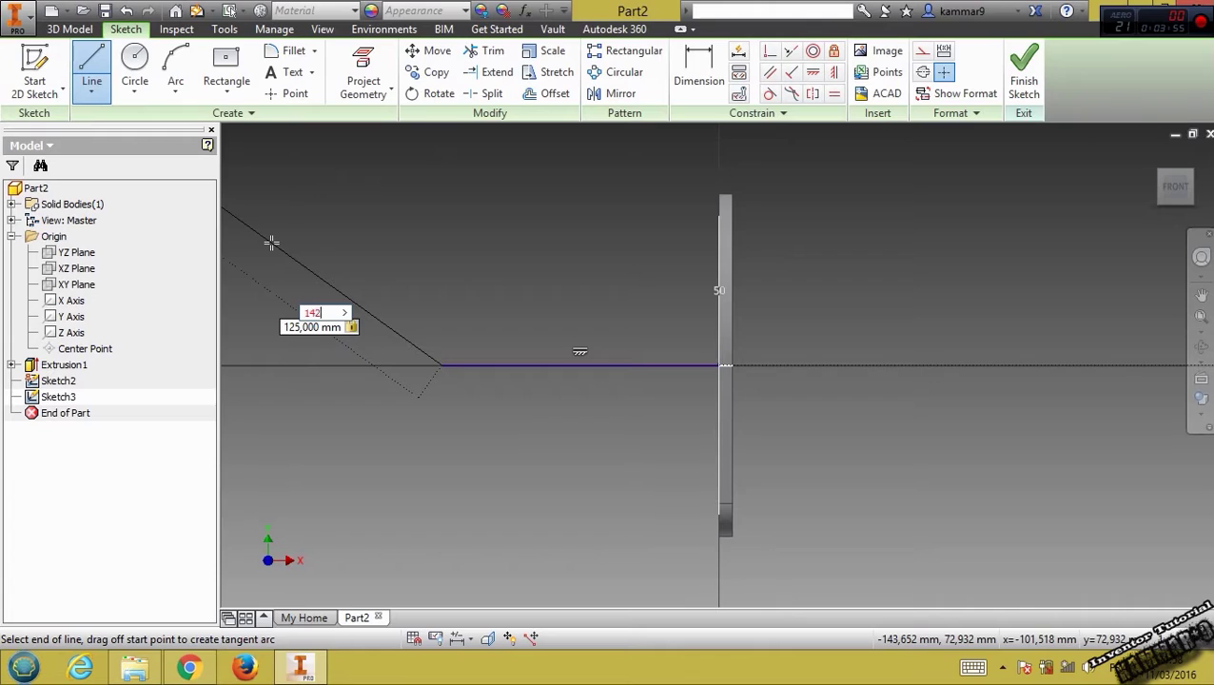
pyautogui.write('142')
pyautogui.press('Return')
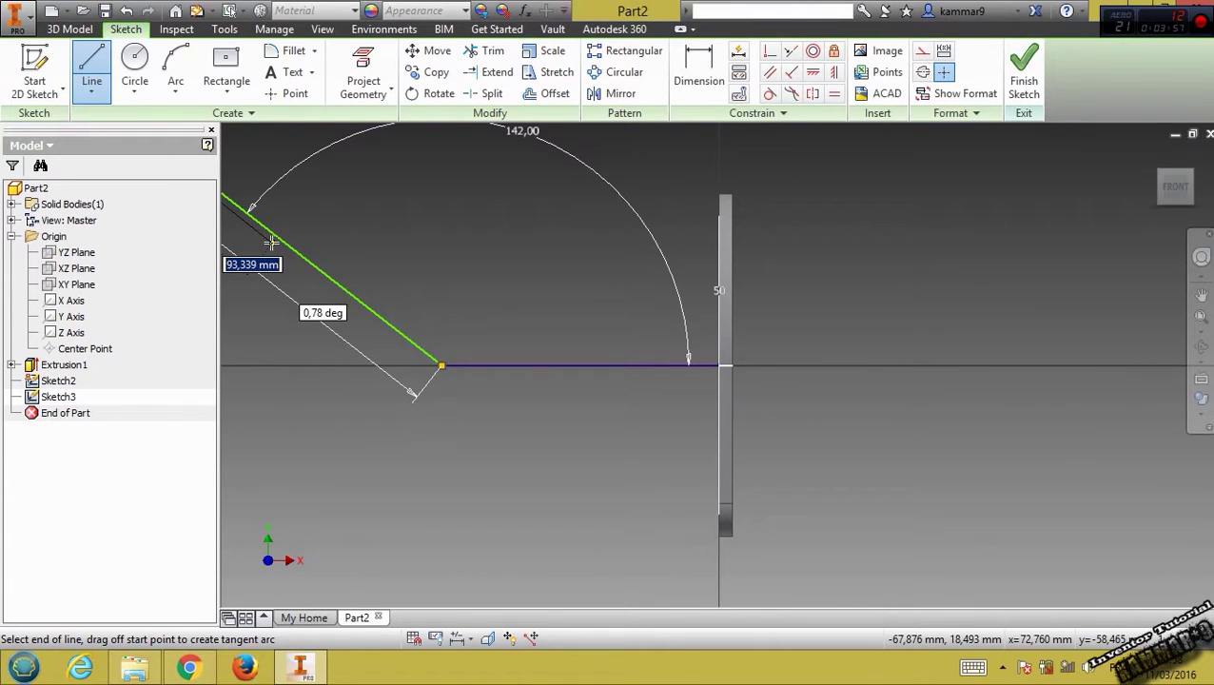
# Step: Add the final 46 mm leg and adjust the path's end point
pyautogui.scroll(6, 271, 243)
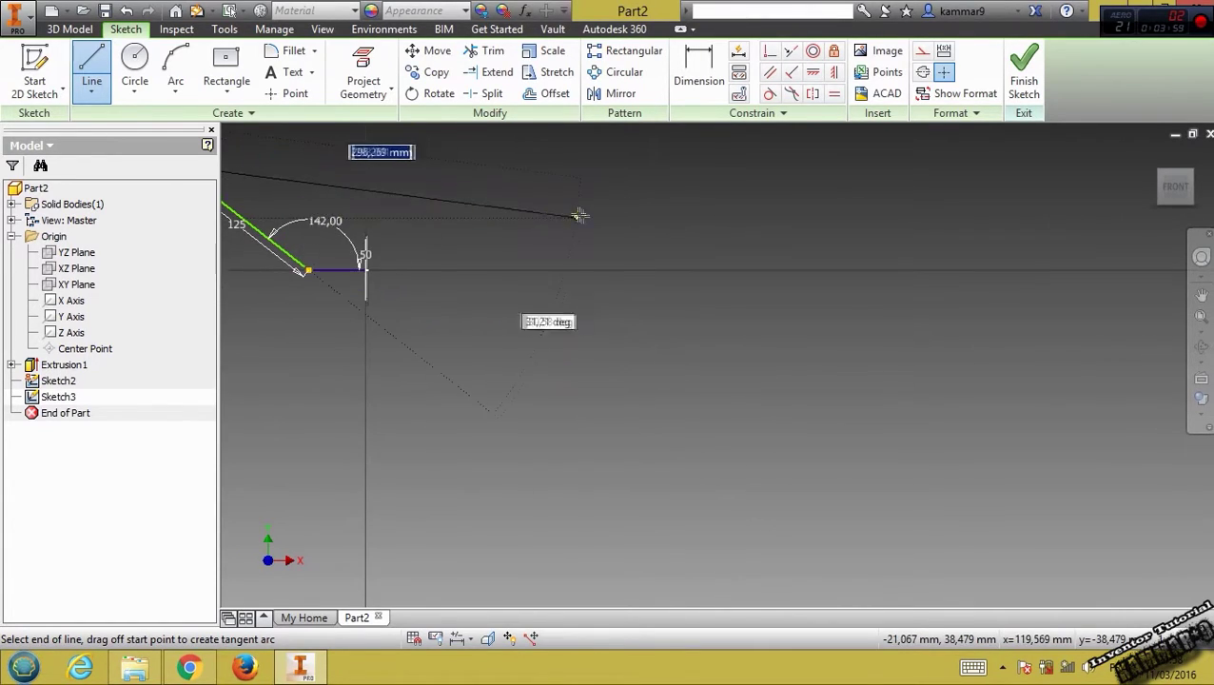
pyautogui.scroll(-6, 441, 217)
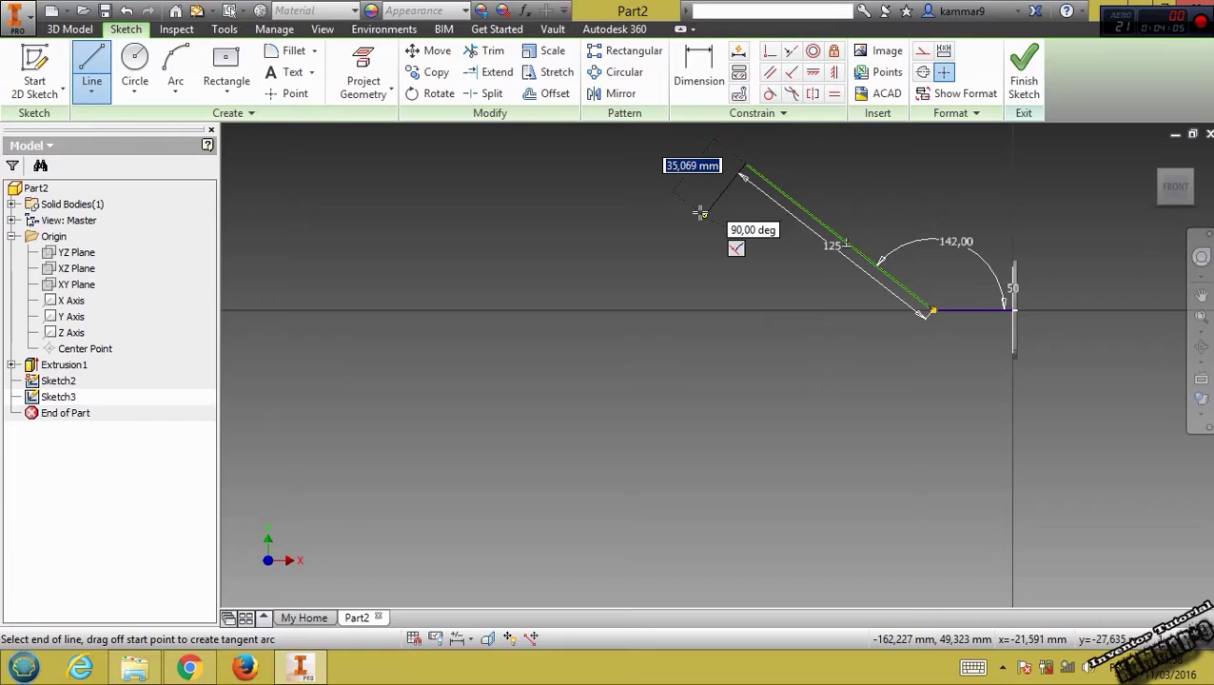
pyautogui.press('Return')
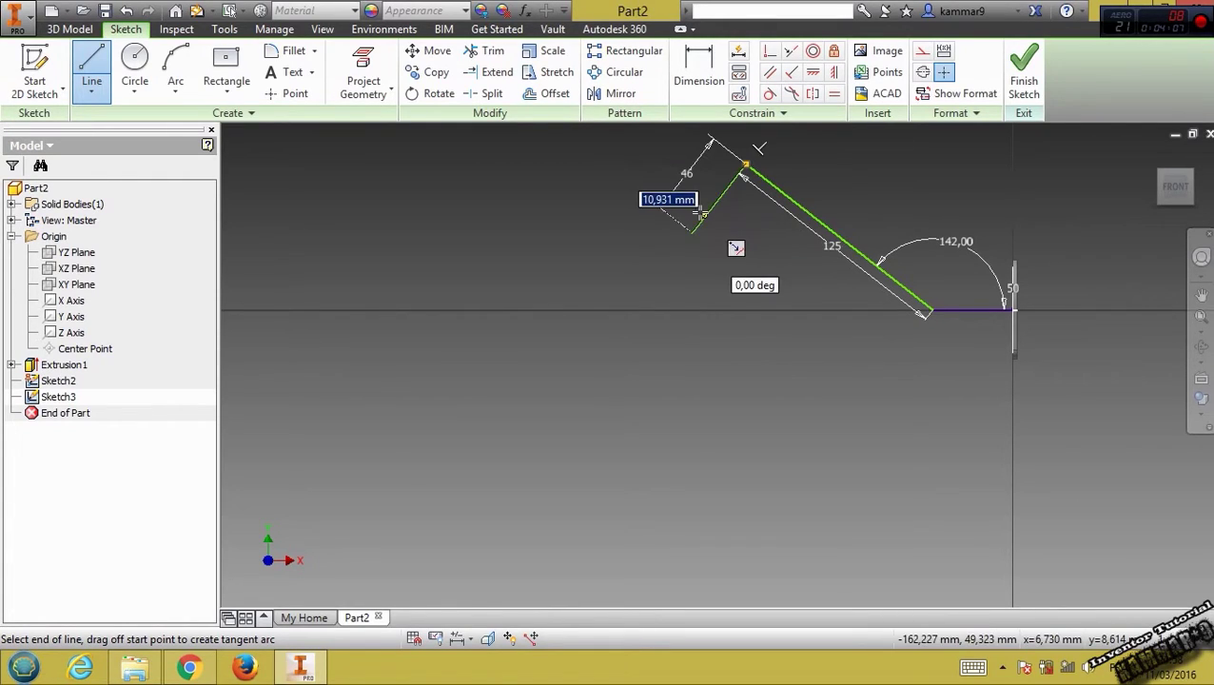
pyautogui.press('Escape')
pyautogui.scroll(-3, 802, 269)
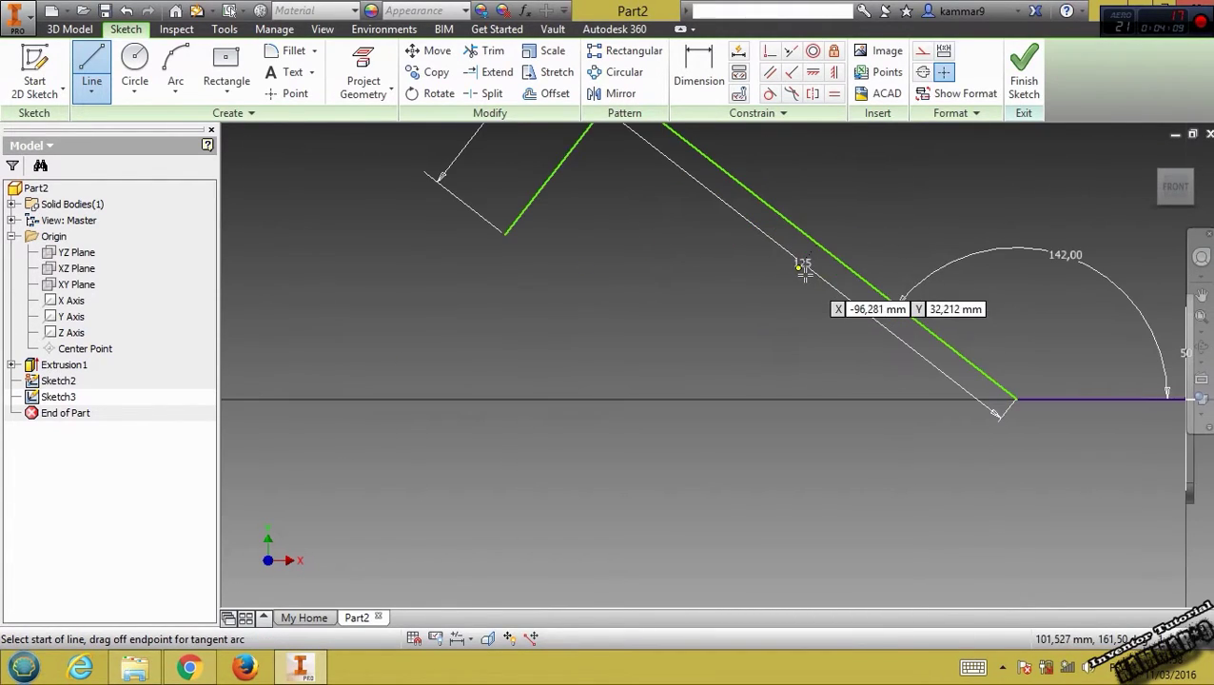
pyautogui.scroll(3, 805, 274)
pyautogui.scroll(-4, 876, 314)
pyautogui.press('Escape')
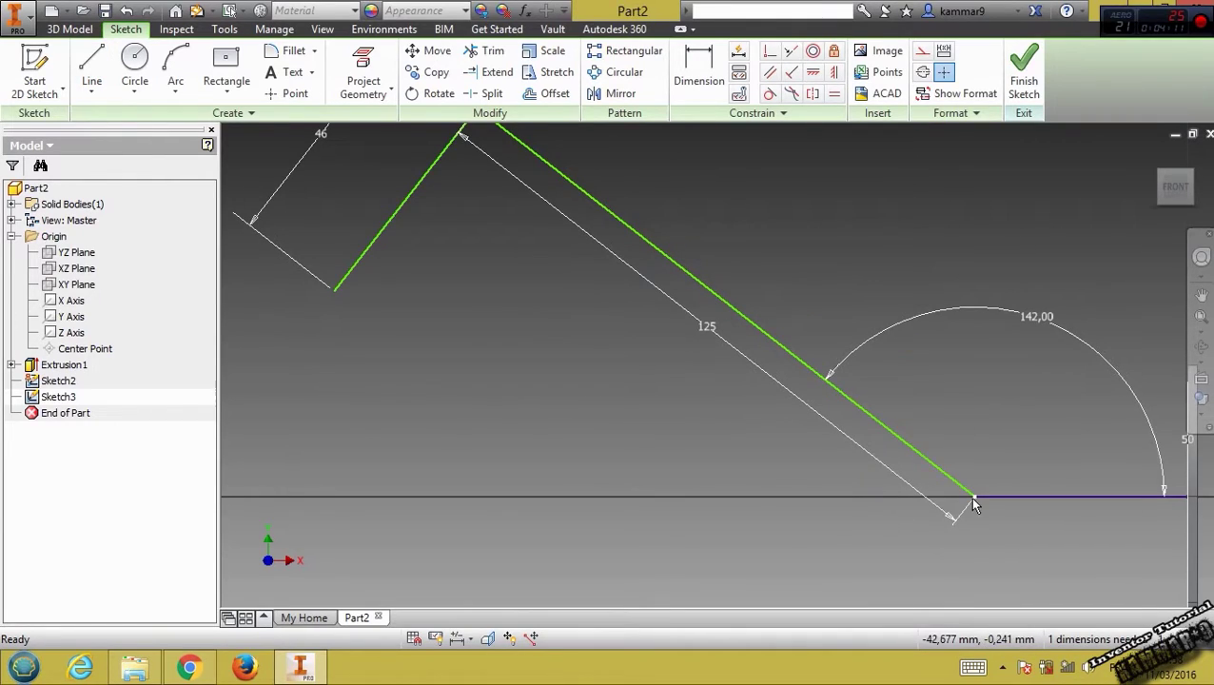
pyautogui.moveTo(970, 494)
pyautogui.mouseDown()
pyautogui.moveTo(949, 486)
pyautogui.moveTo(948, 447)
pyautogui.mouseUp()
pyautogui.scroll(6, 949, 466)
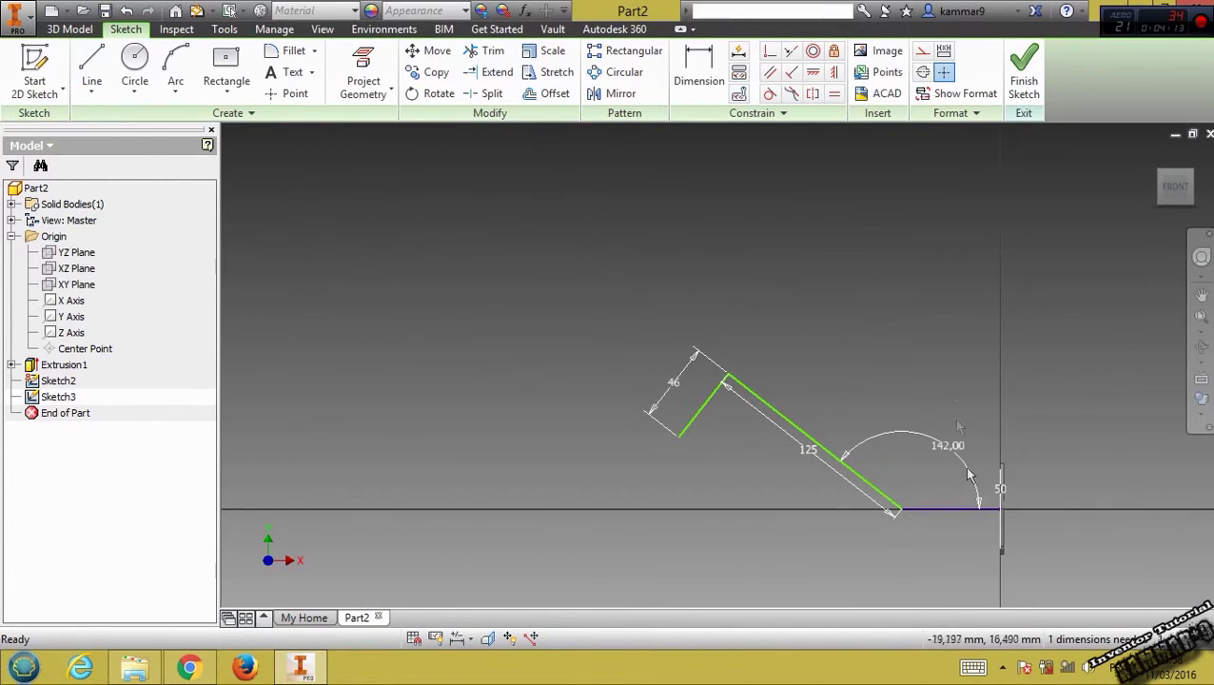
pyautogui.scroll(-4, 948, 441)
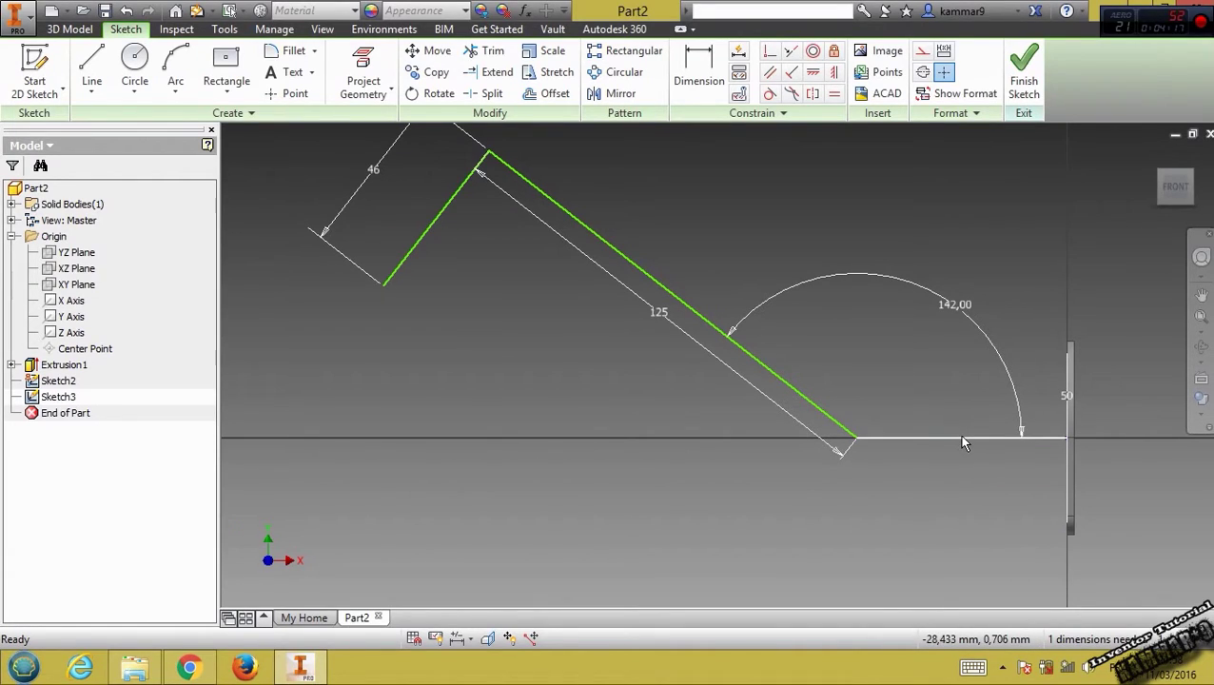
# Step: Dimension the horizontal path line to 60 mm
pyautogui.press('d')
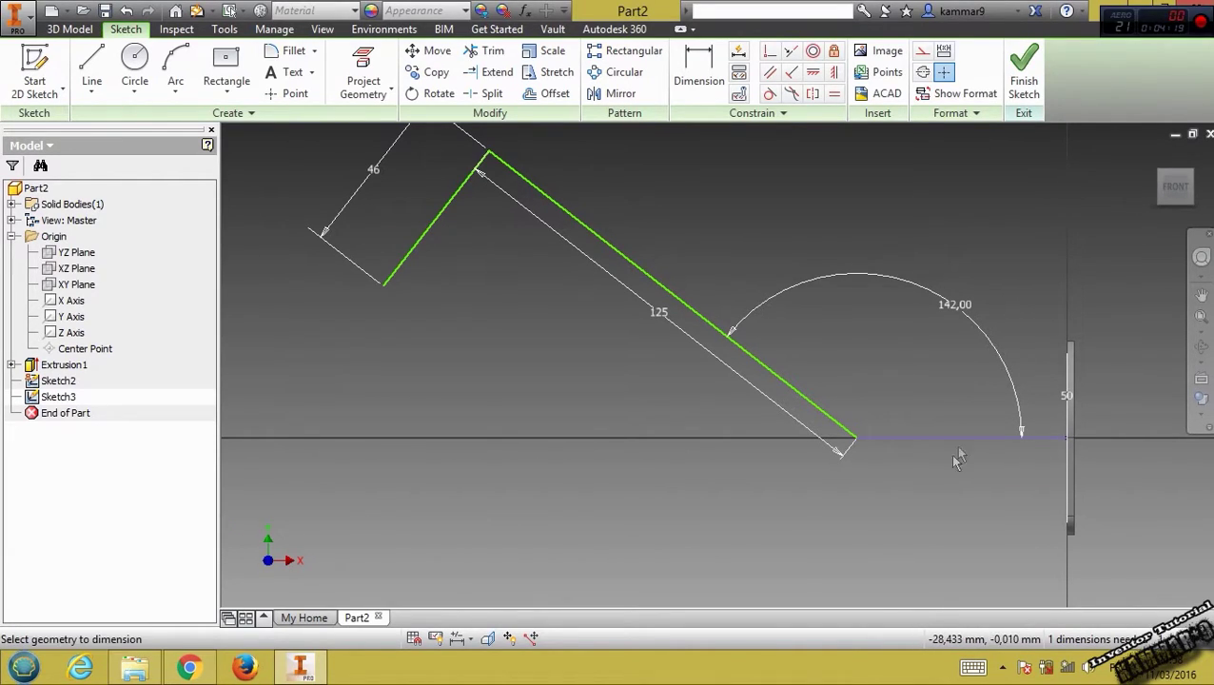
pyautogui.click(950, 438)
pyautogui.click(950, 484)
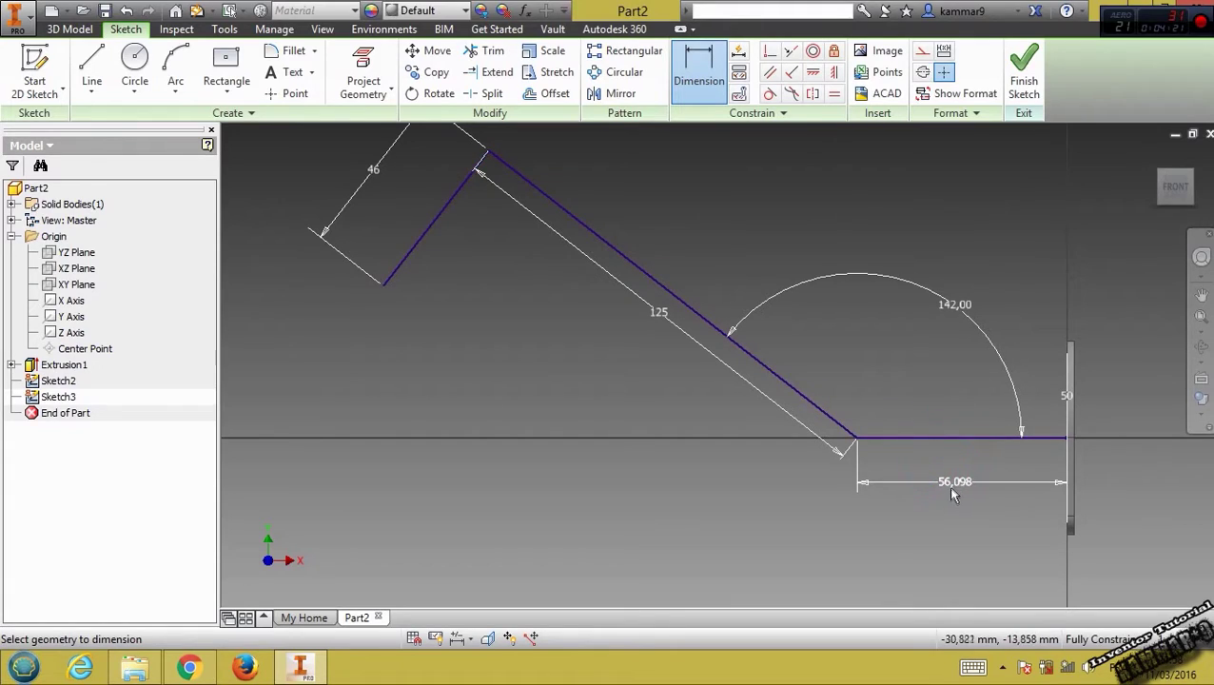
pyautogui.write('60')
pyautogui.press('Return')
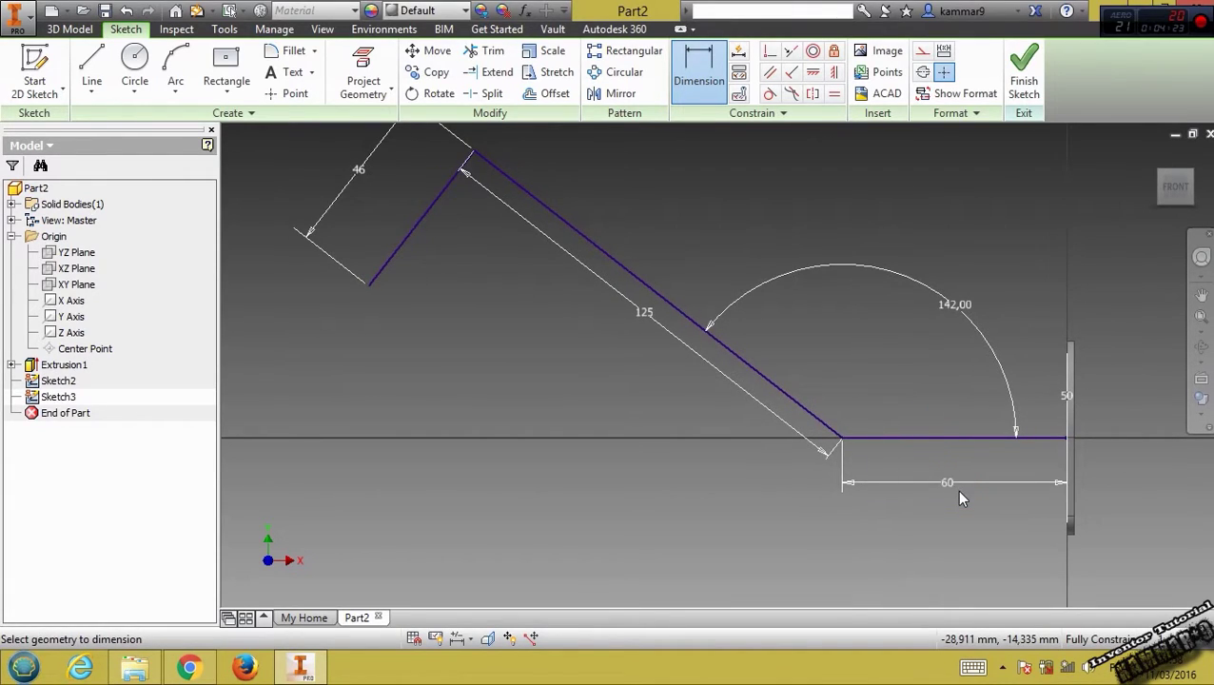
pyautogui.press('Escape')
pyautogui.scroll(-2, 746, 473)
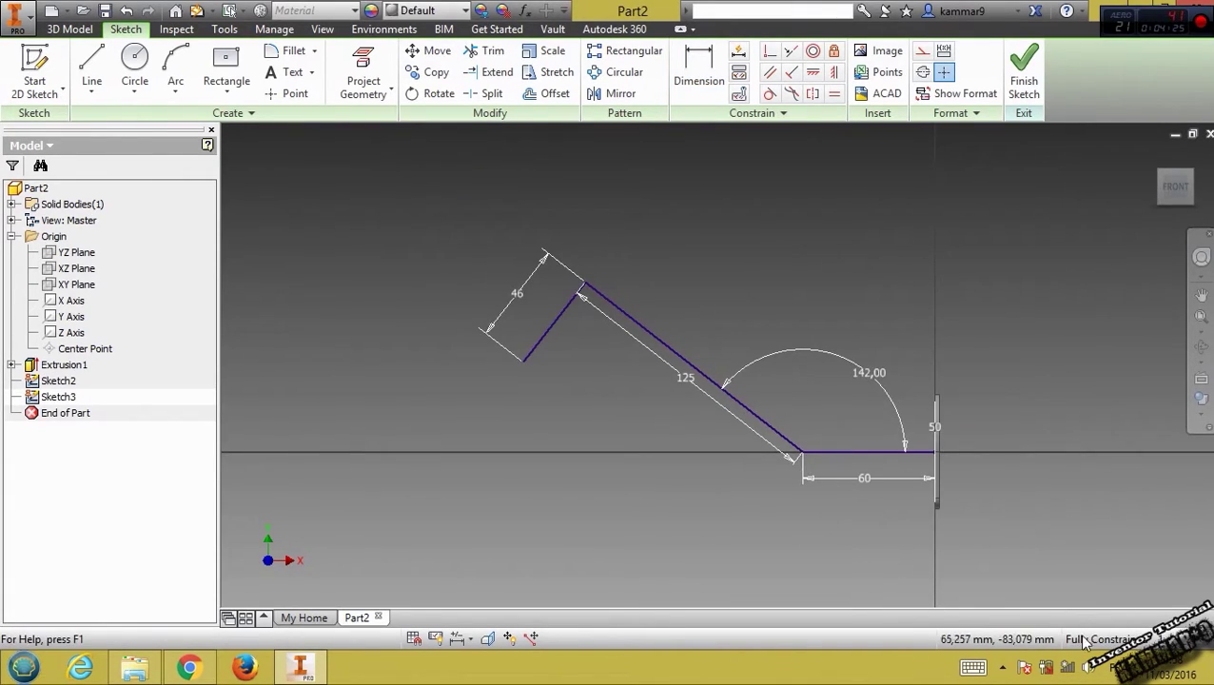
pyautogui.scroll(2, 905, 471)
pyautogui.scroll(-1, 906, 471)
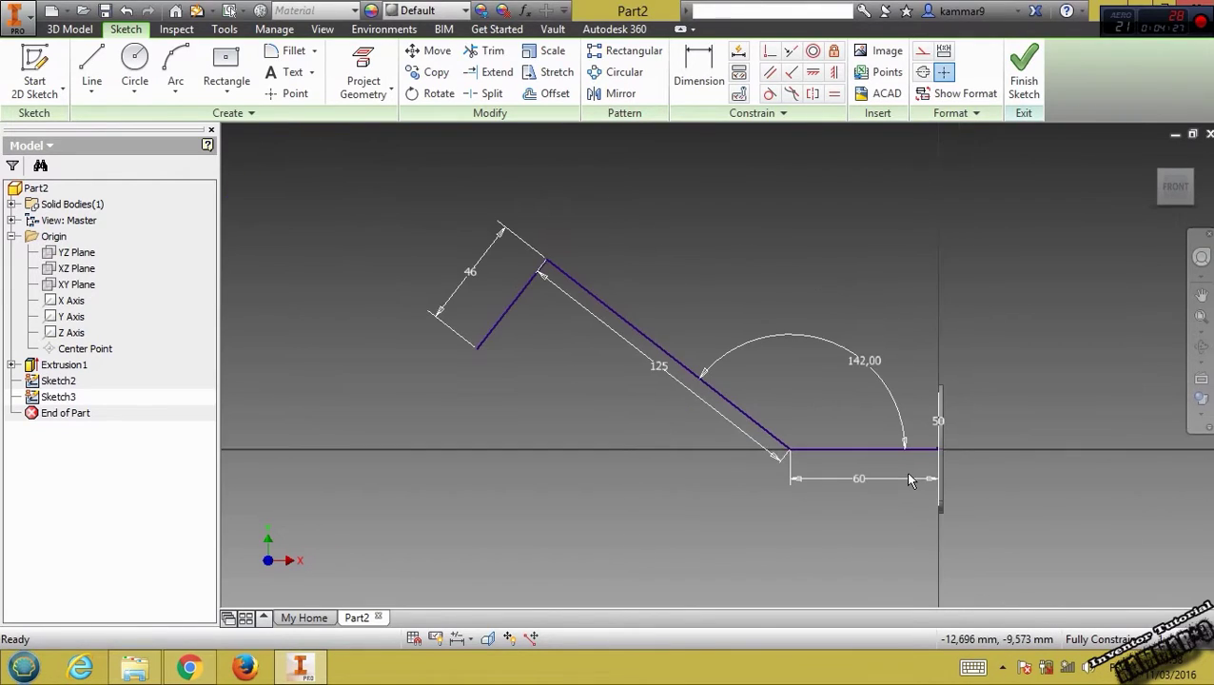
# Step: Round the lower bend with radius 60 and the upper bend with radius 40
pyautogui.click(293, 53)
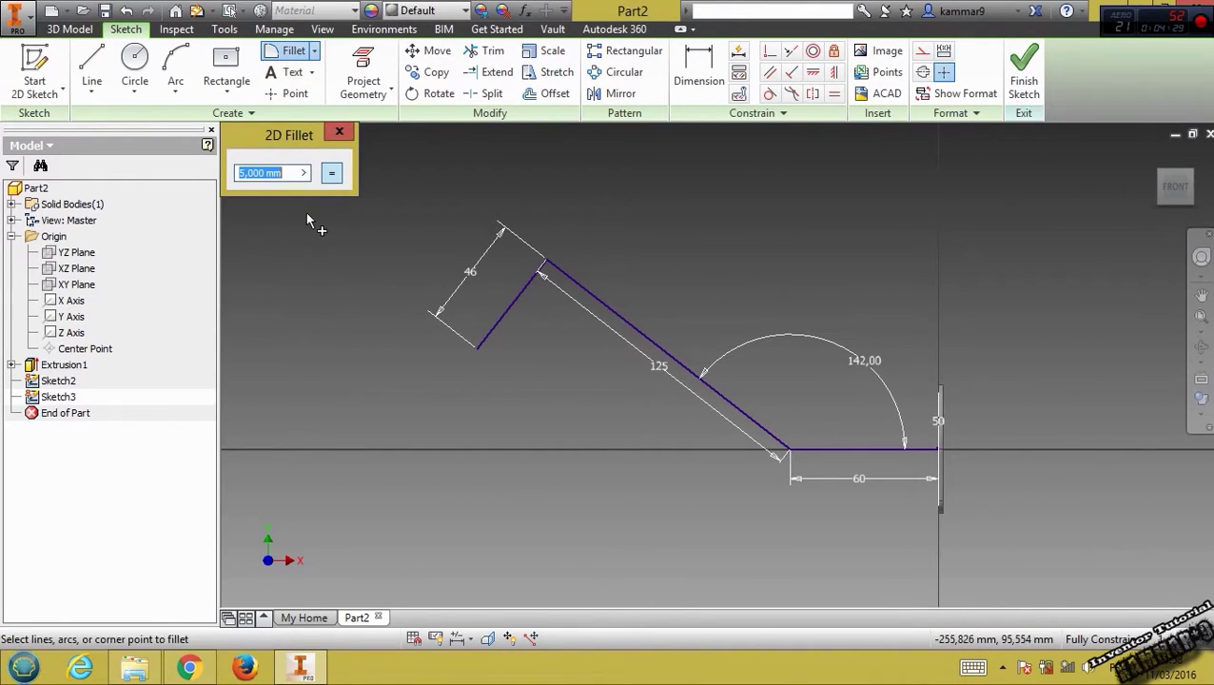
pyautogui.click(303, 172)
pyautogui.click(344, 234)
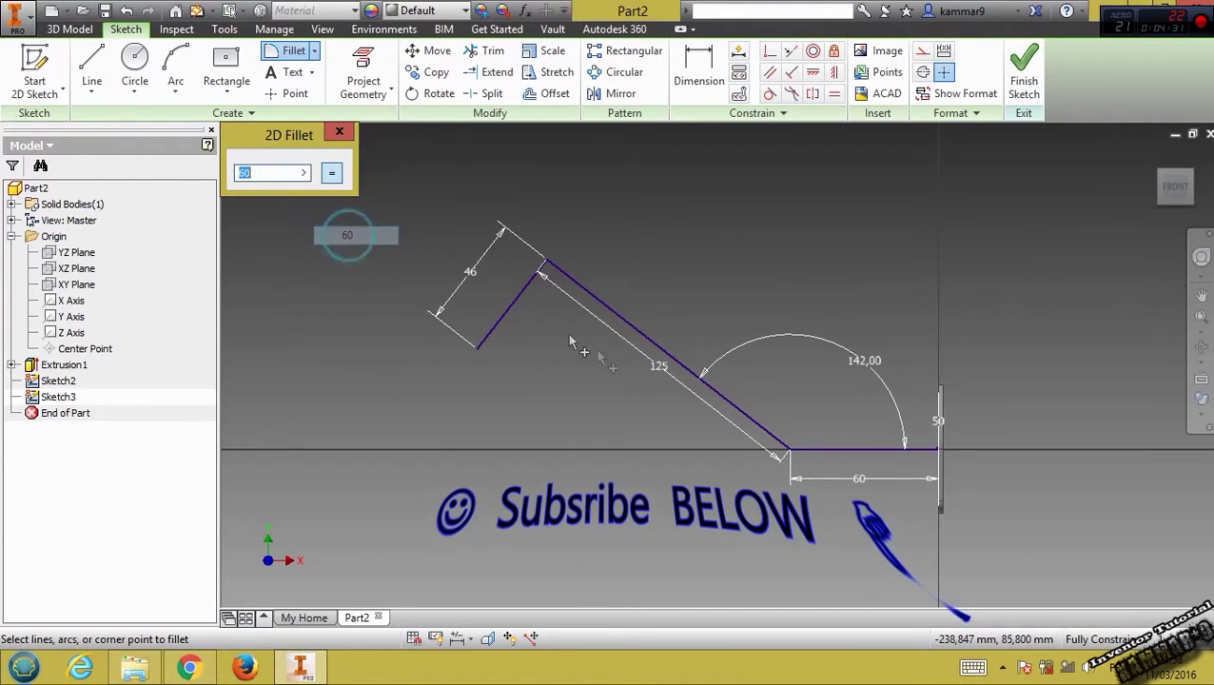
pyautogui.click(795, 447)
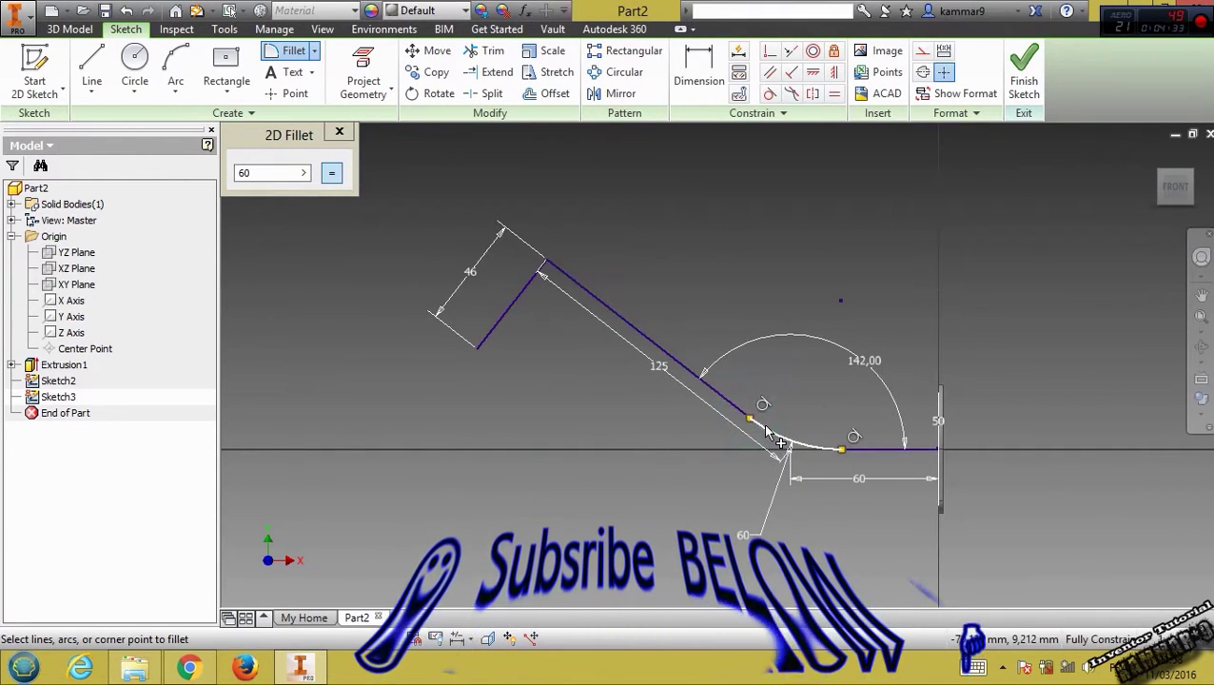
pyautogui.click(304, 172)
pyautogui.click(344, 235)
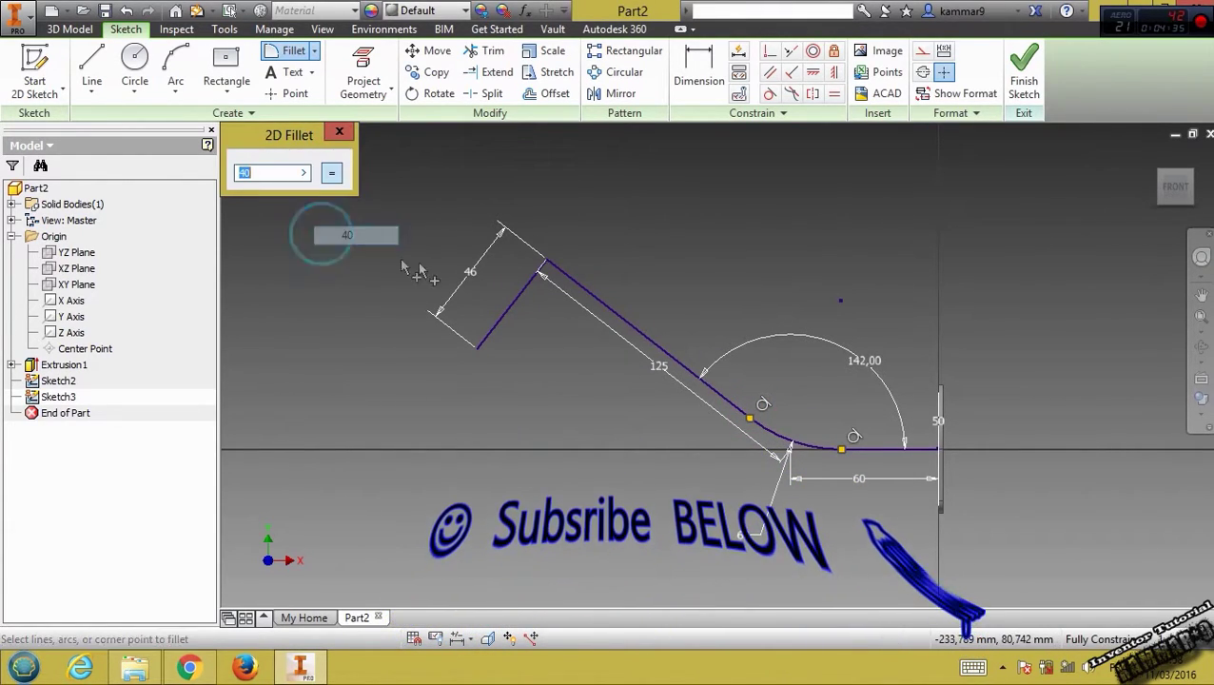
pyautogui.click(580, 291)
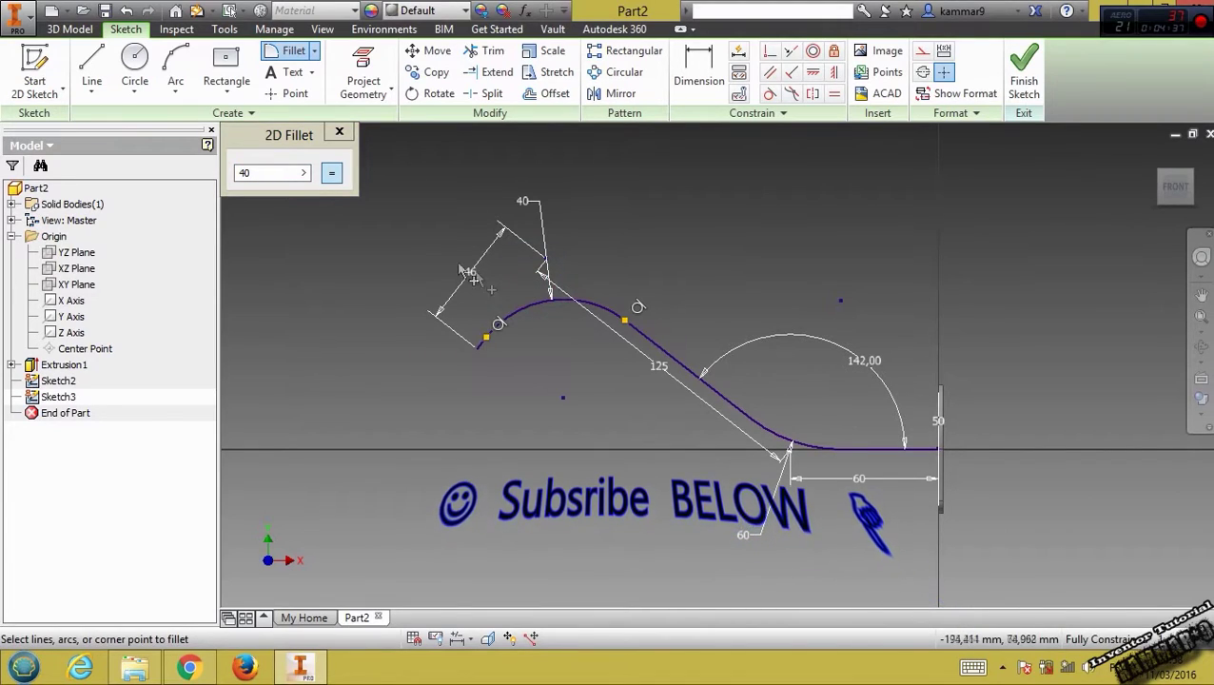
pyautogui.click(339, 133)
pyautogui.click(69, 29)
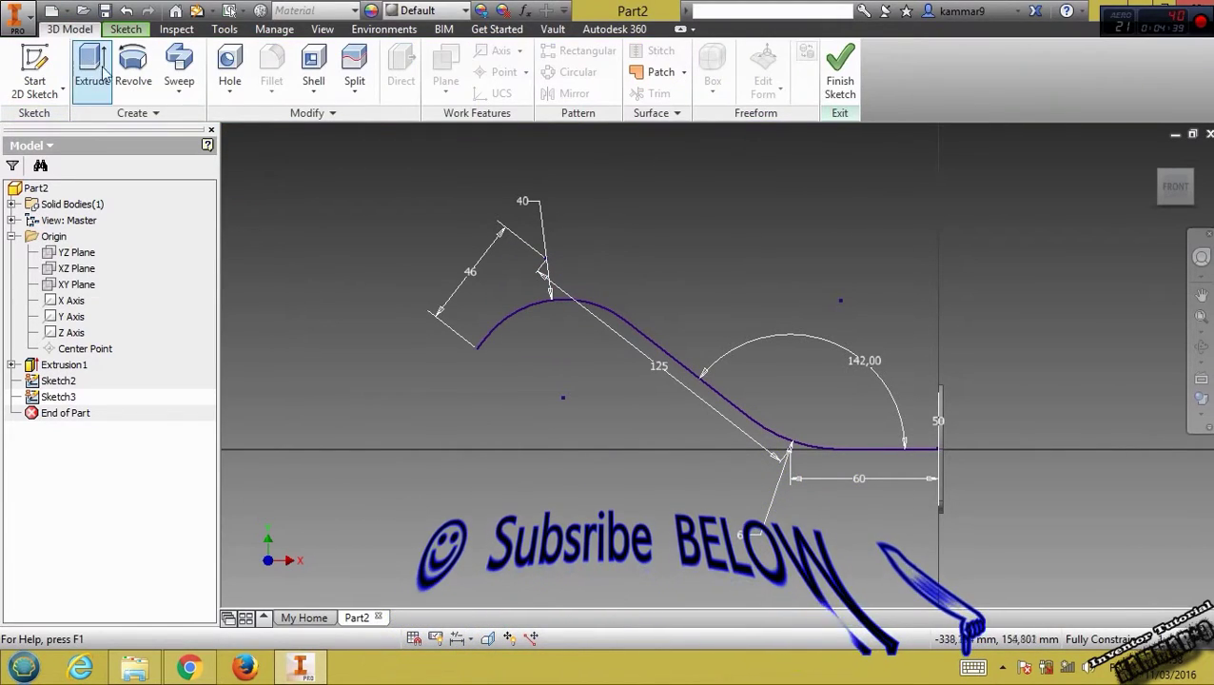
# Step: Sweep the 50 mm circle along the S-curve into a solid pipe, then orbit to its open end
pyautogui.click(179, 76)
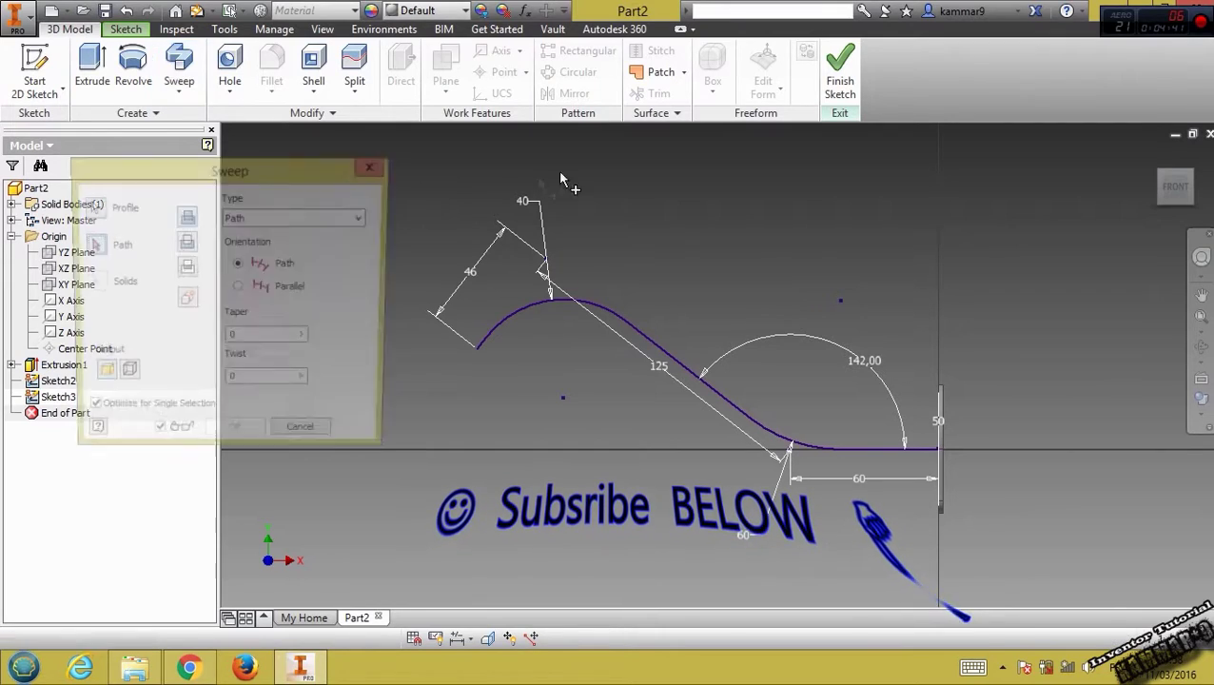
pyautogui.click(531, 313)
pyautogui.moveTo(531, 313)
pyautogui.keyDown('shift'); pyautogui.mouseDown(button='middle')
pyautogui.moveTo(591, 355)
pyautogui.moveTo(948, 456)
pyautogui.moveTo(938, 405)
pyautogui.mouseUp(button='middle'); pyautogui.keyUp('shift')
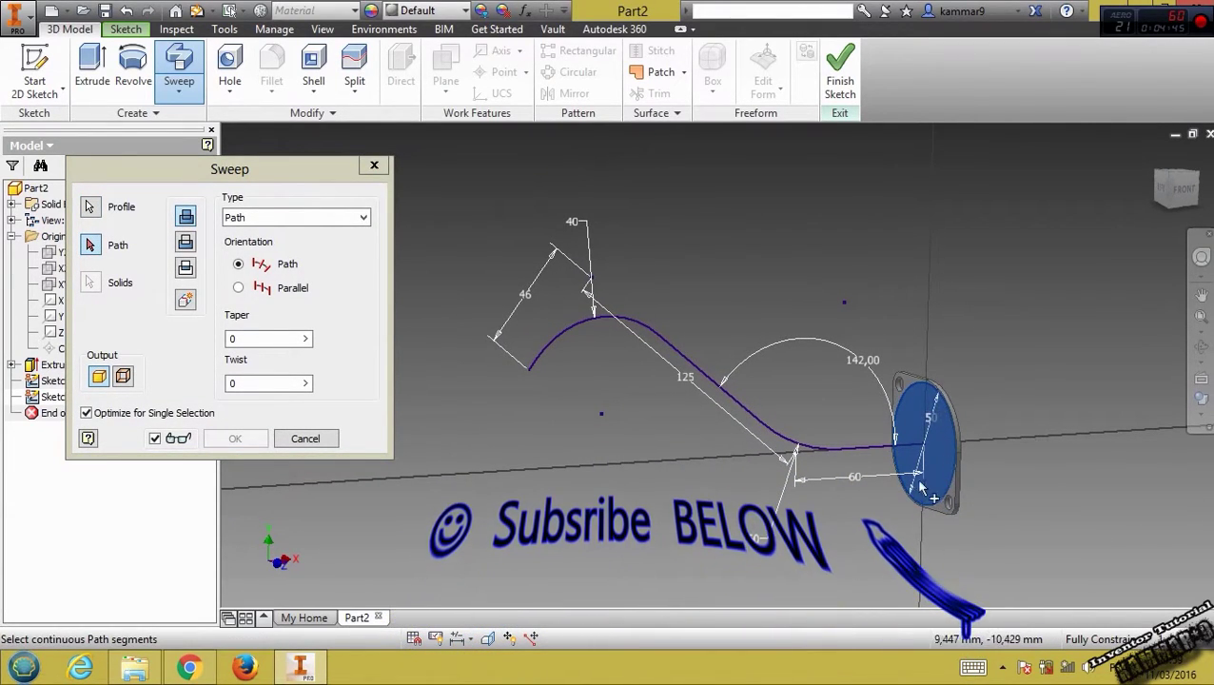
pyautogui.keyDown('ctrl'); pyautogui.click(871, 449); pyautogui.keyUp('ctrl')
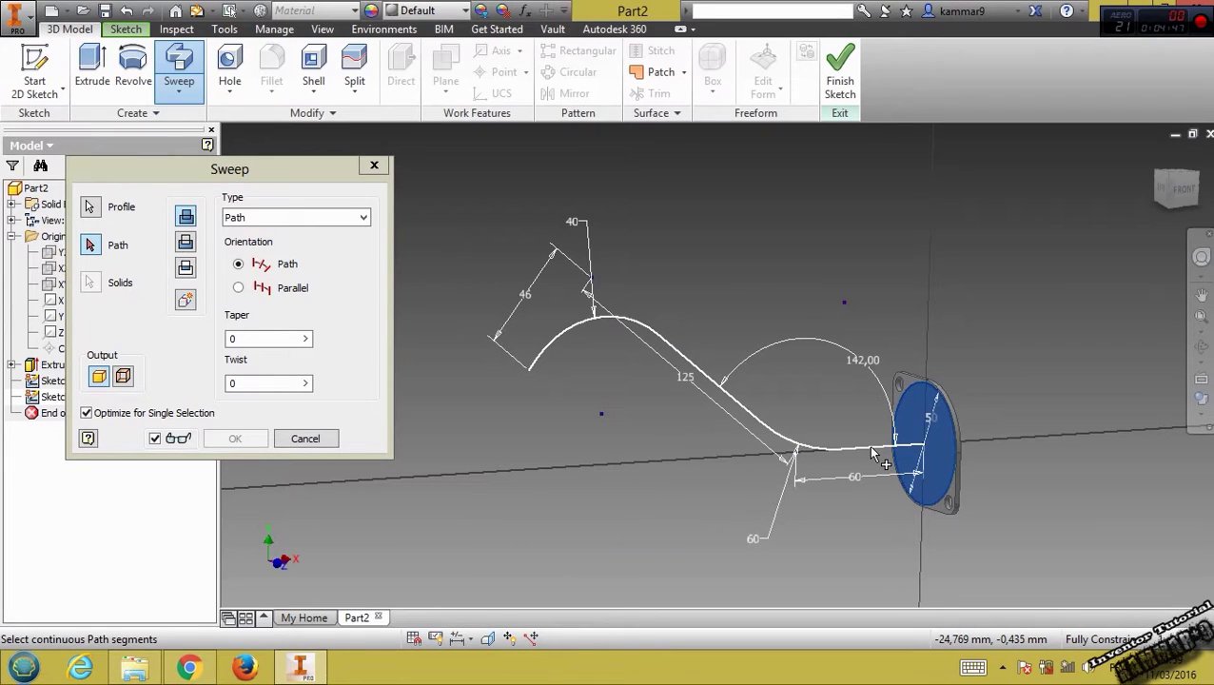
pyautogui.click(872, 449)
pyautogui.click(235, 438)
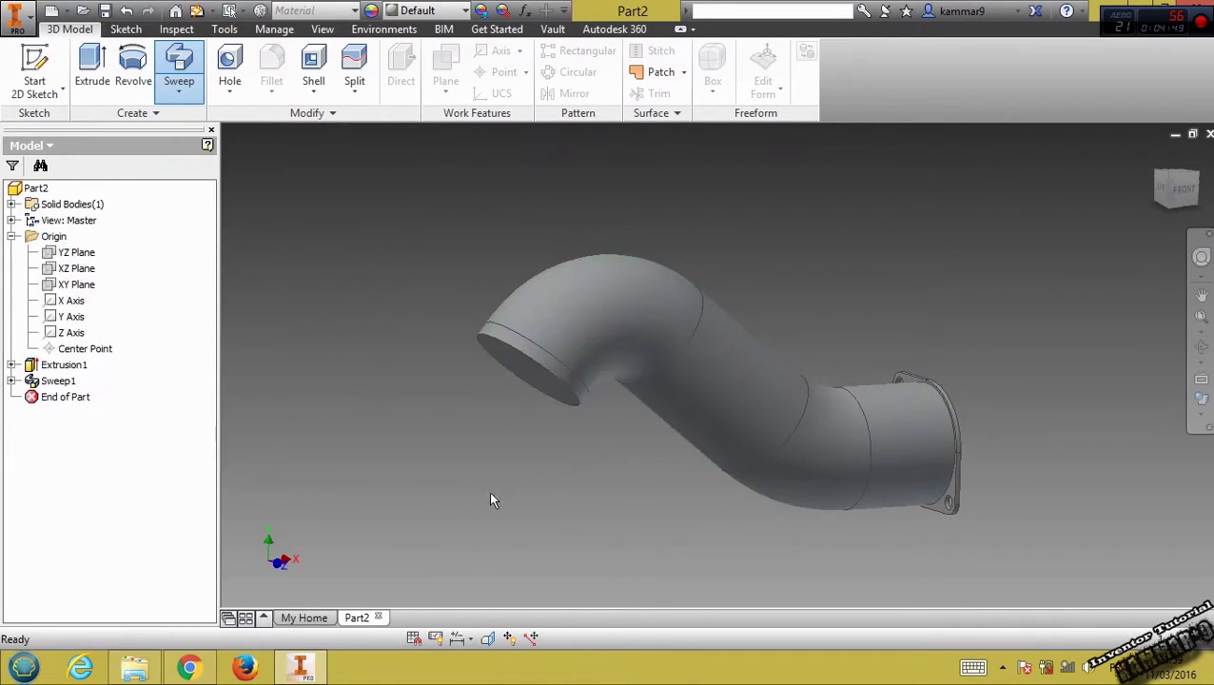
pyautogui.keyDown('shift'); pyautogui.moveTo(594, 400); pyautogui.dragTo(635, 361, button='middle'); pyautogui.keyUp('shift')
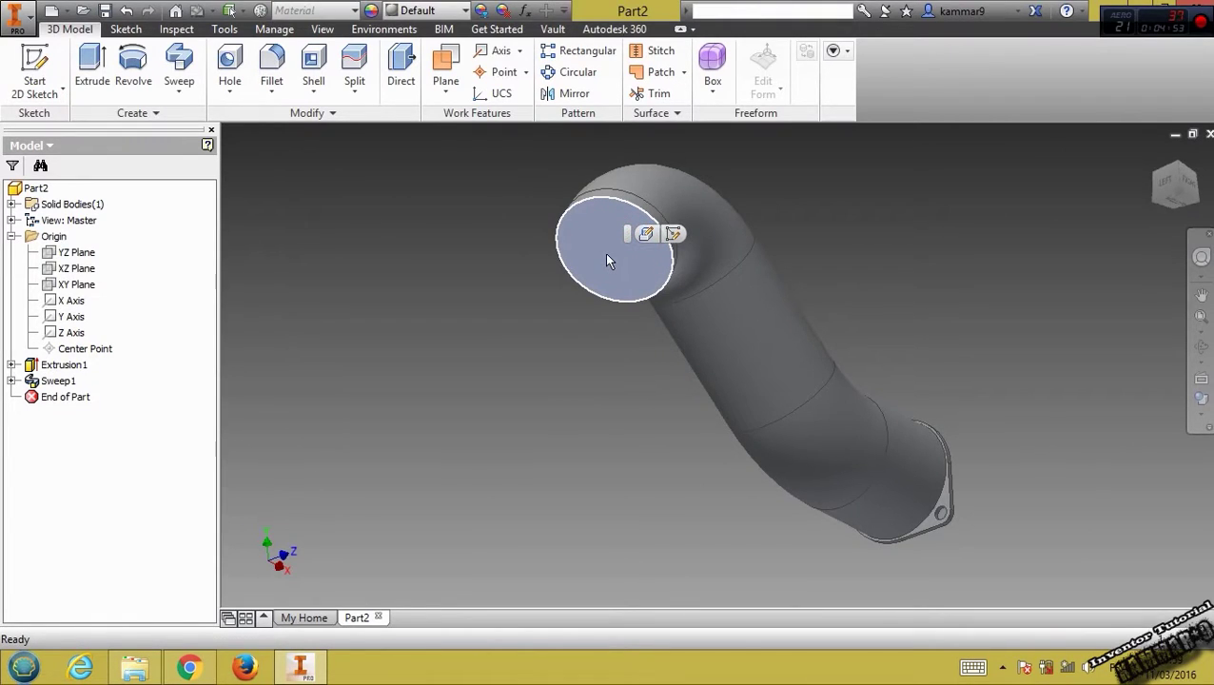
# Step: Start a sketch on the pipe's end face and draw a 52 x 52 mm square centred on the origin
pyautogui.click(673, 233)
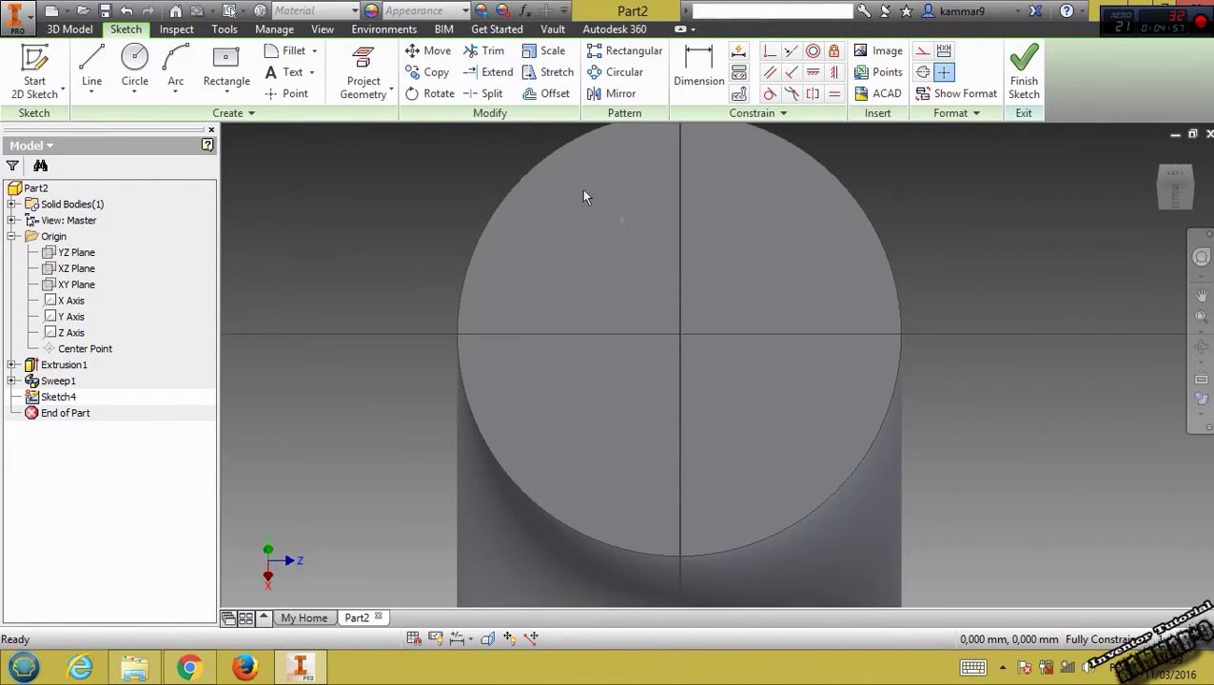
pyautogui.click(227, 67)
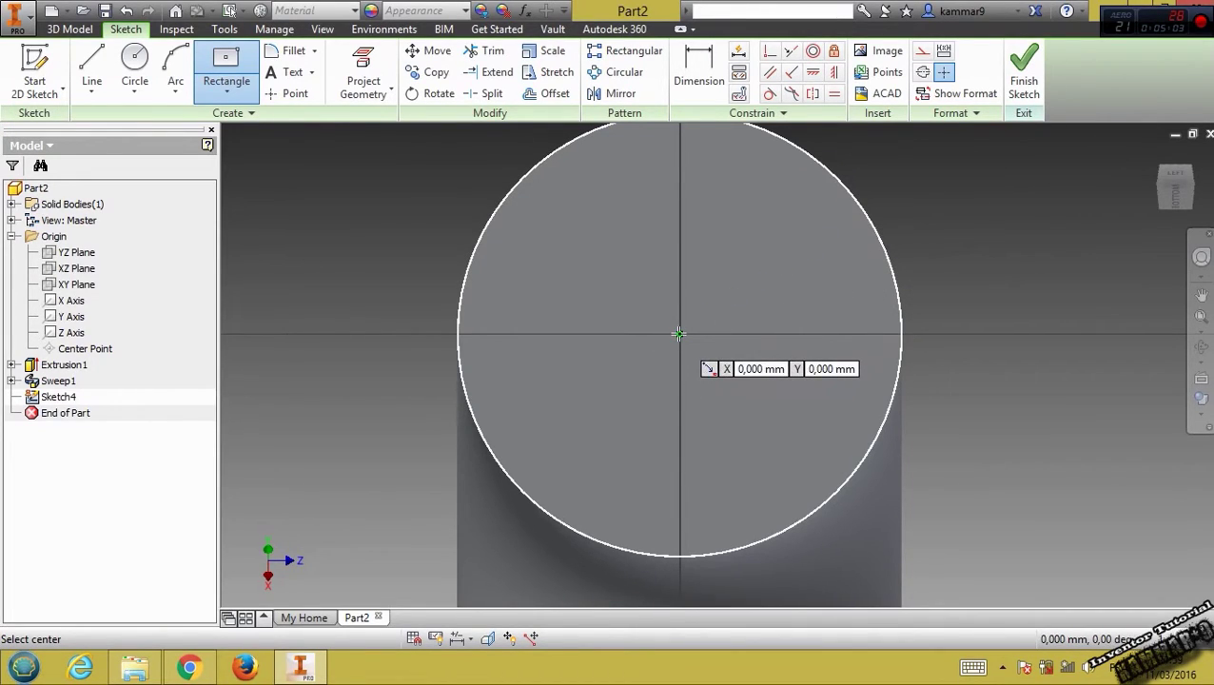
pyautogui.click(679, 334)
pyautogui.scroll(-3, 771, 270)
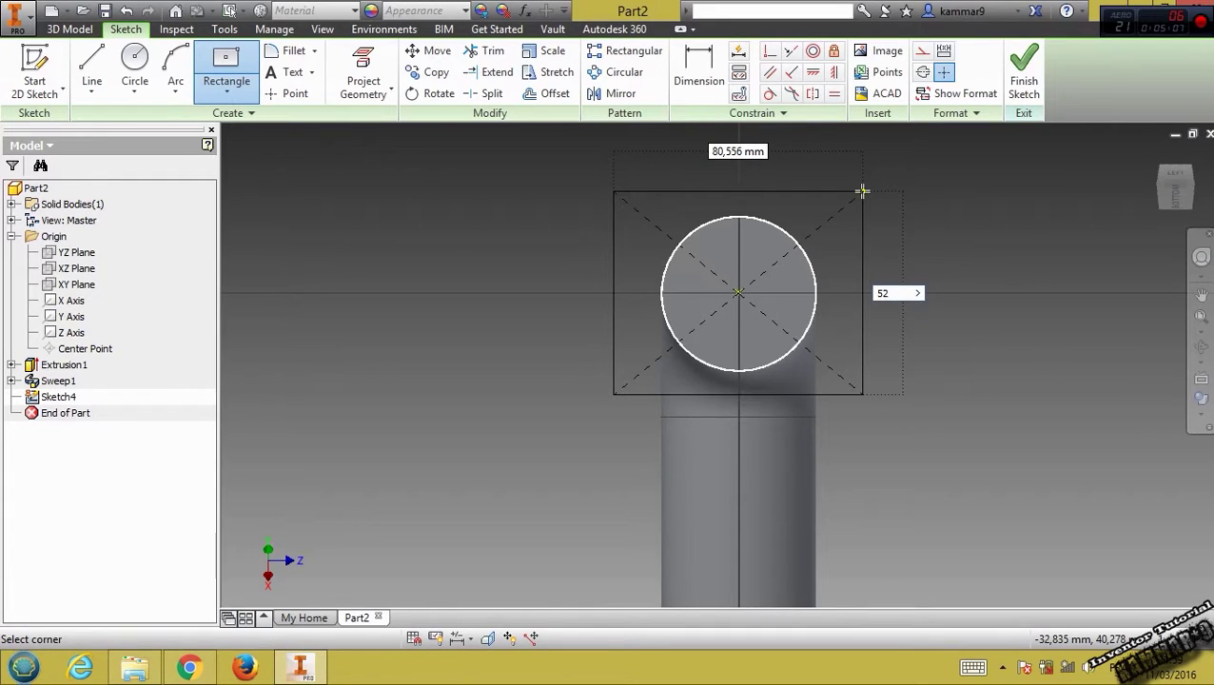
pyautogui.write('52')
pyautogui.press('Tab')
pyautogui.write('52')
pyautogui.press('Return')
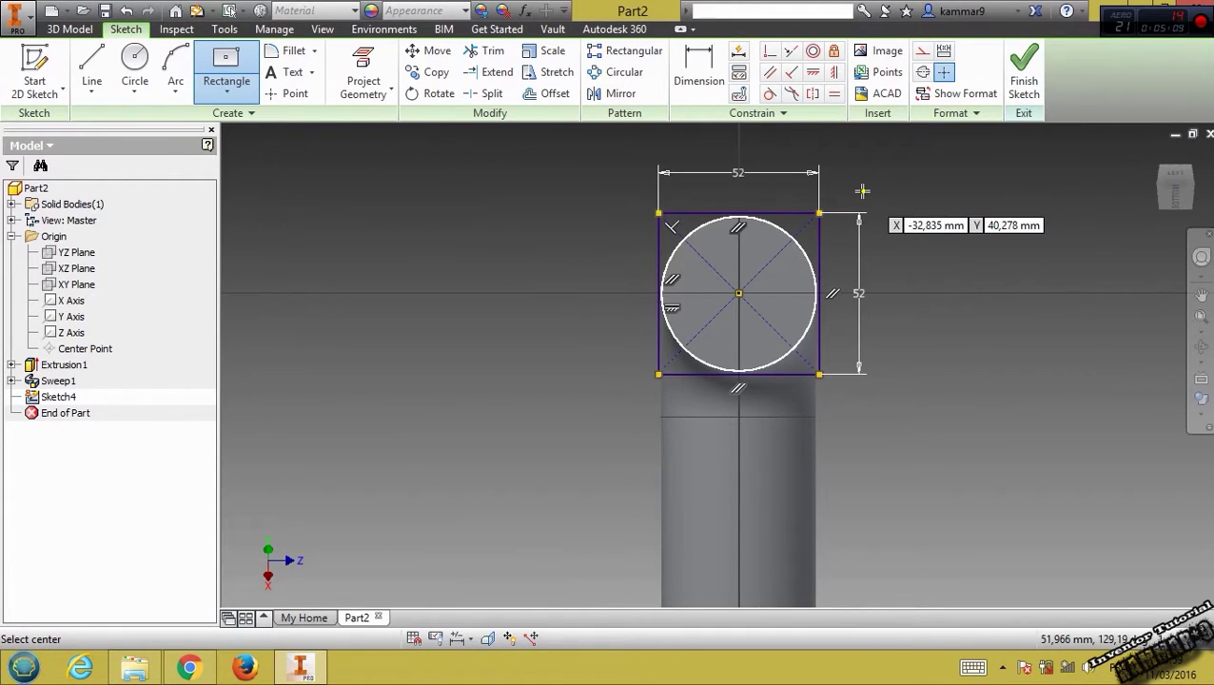
pyautogui.press('Escape')
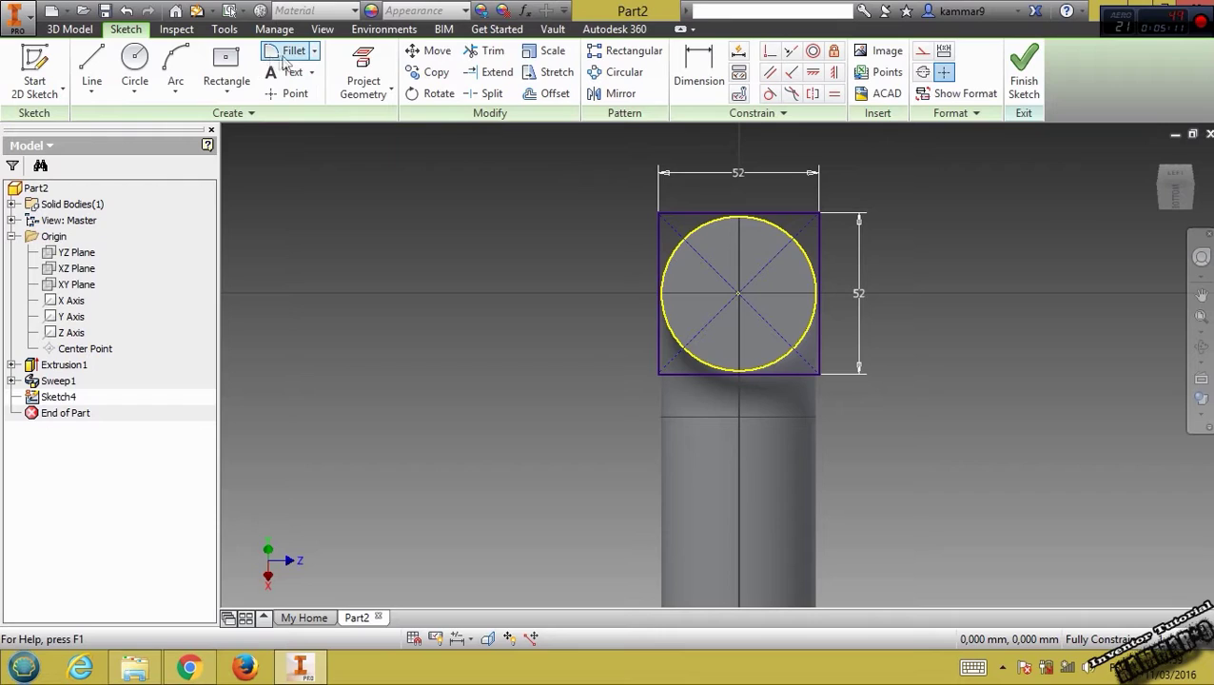
# Step: Fillet the square's corners: top-left and bottom-right at radius 26, bottom-left and top-right at 5
pyautogui.click(284, 55)
pyautogui.scroll(5, 749, 216)
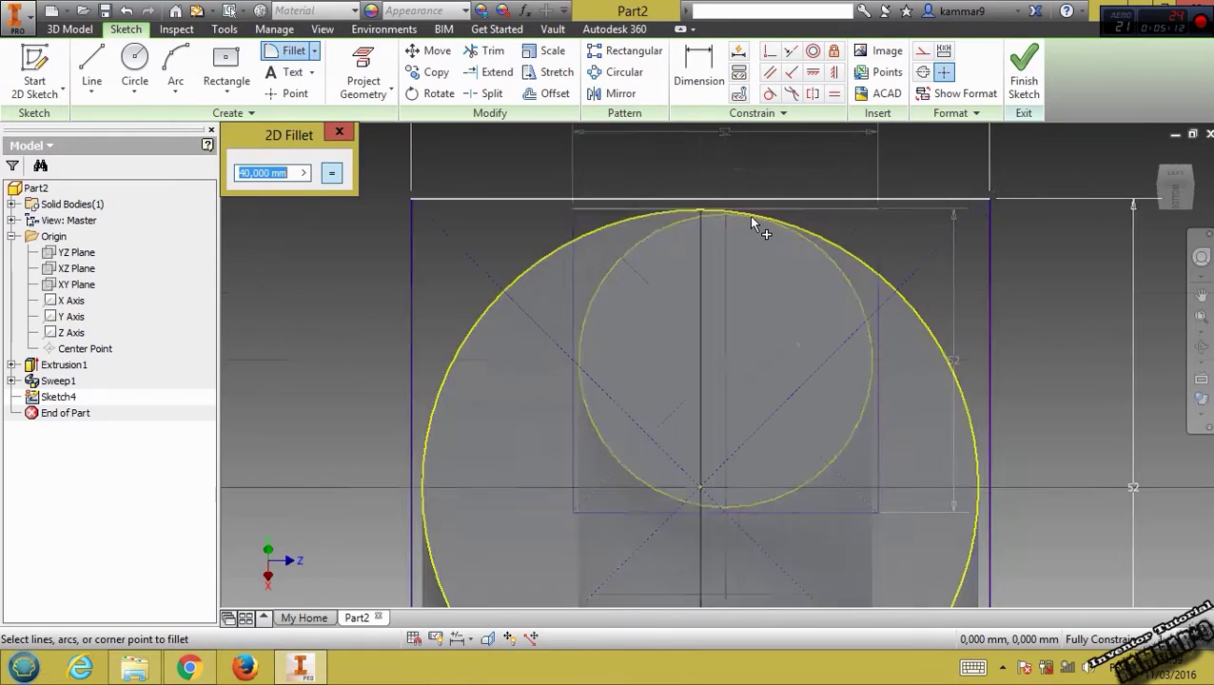
pyautogui.click(303, 172)
pyautogui.click(344, 233)
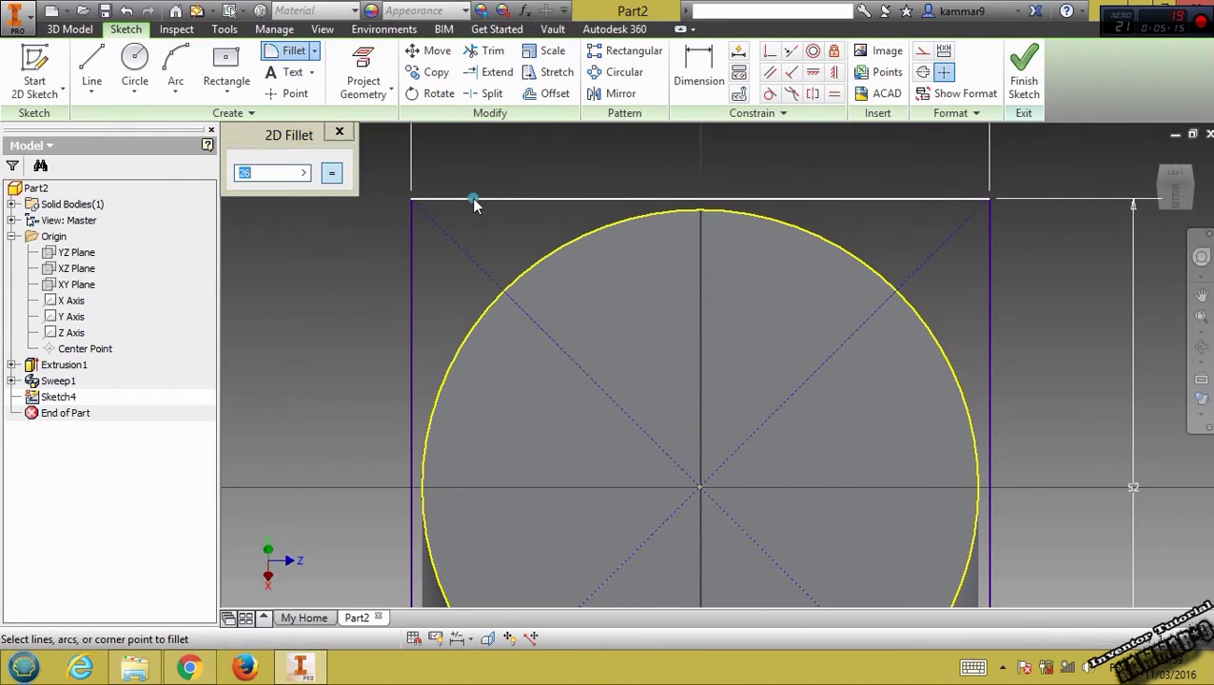
pyautogui.click(415, 249)
pyautogui.scroll(-4, 534, 291)
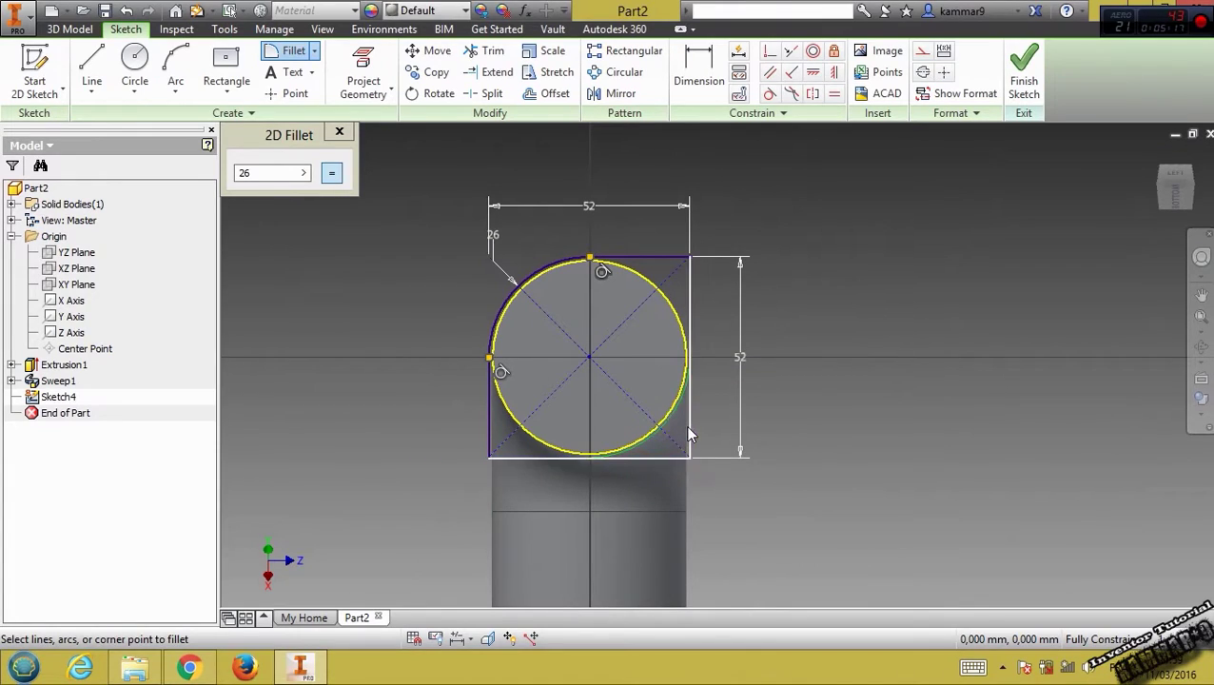
pyautogui.click(690, 435)
pyautogui.click(304, 172)
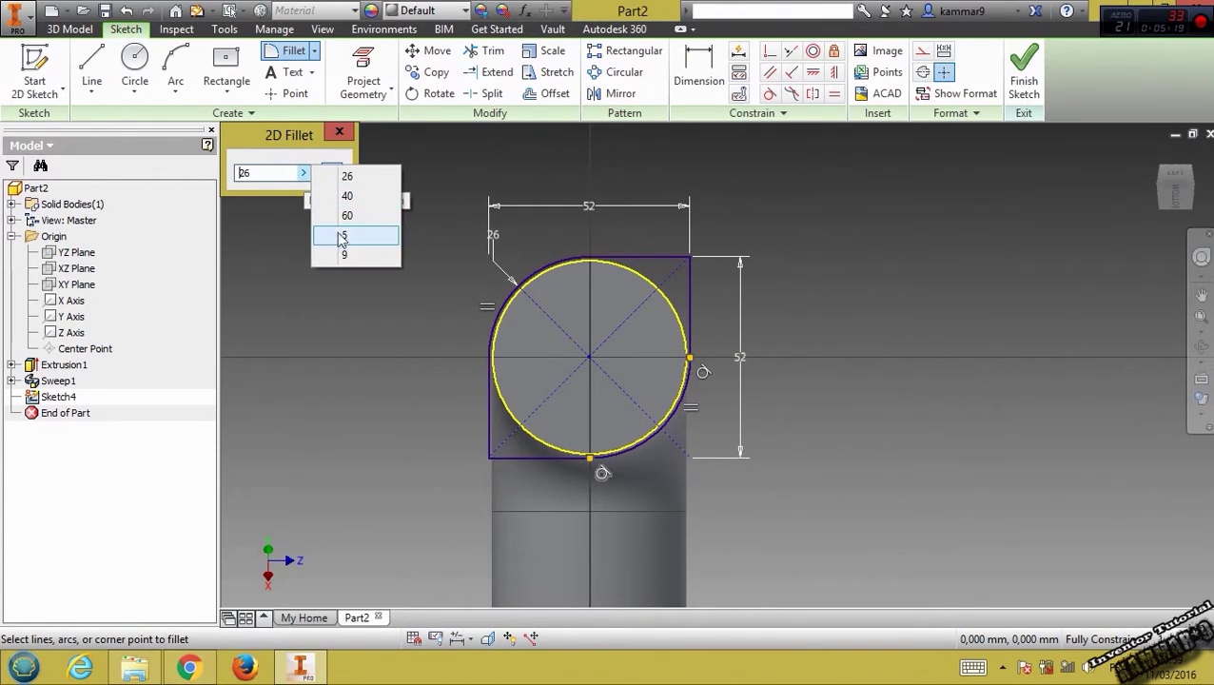
pyautogui.click(343, 234)
pyautogui.click(495, 455)
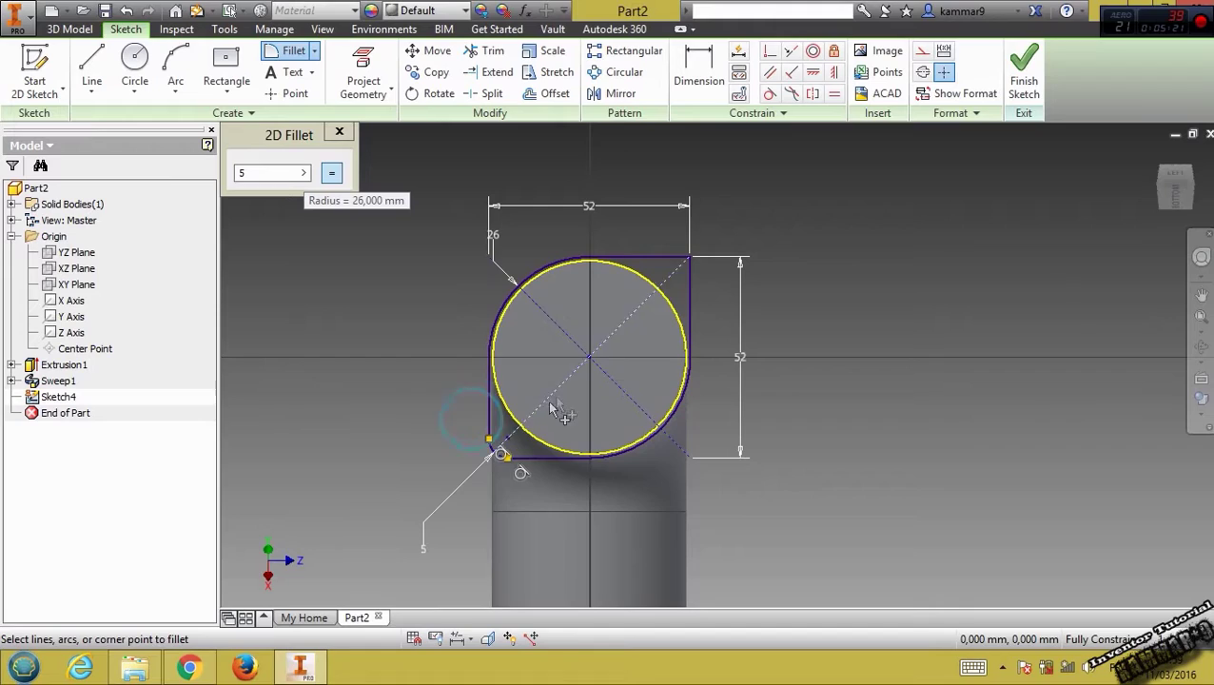
pyautogui.click(694, 286)
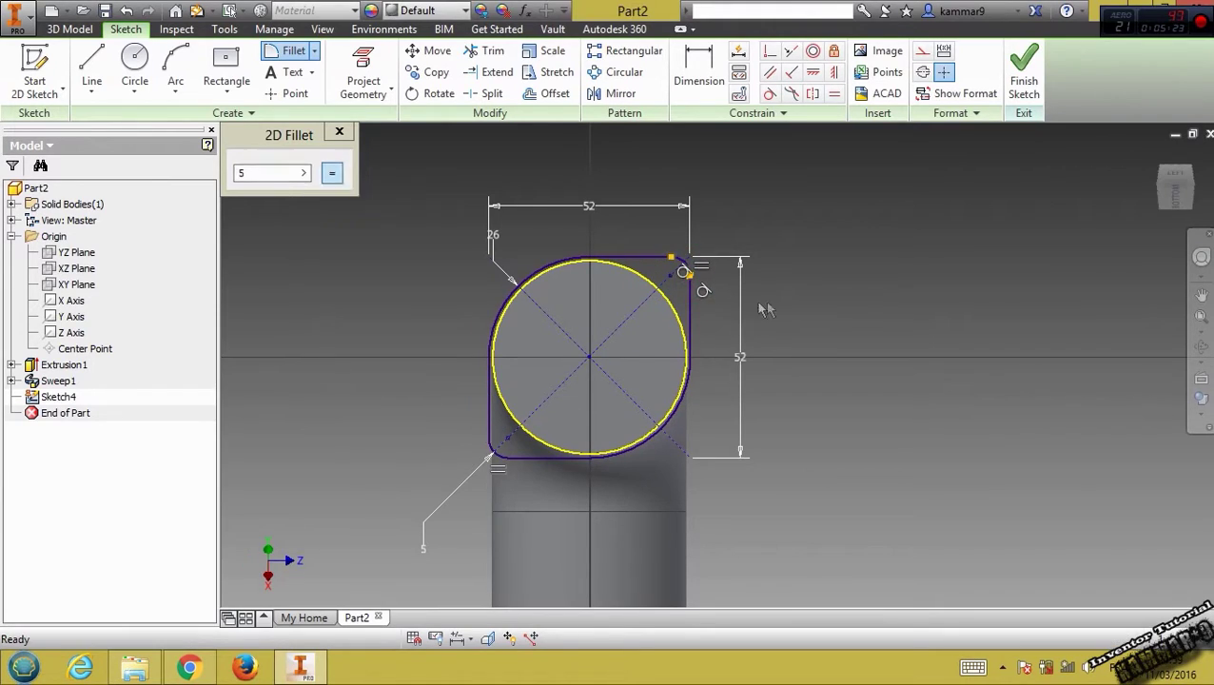
pyautogui.press('Escape')
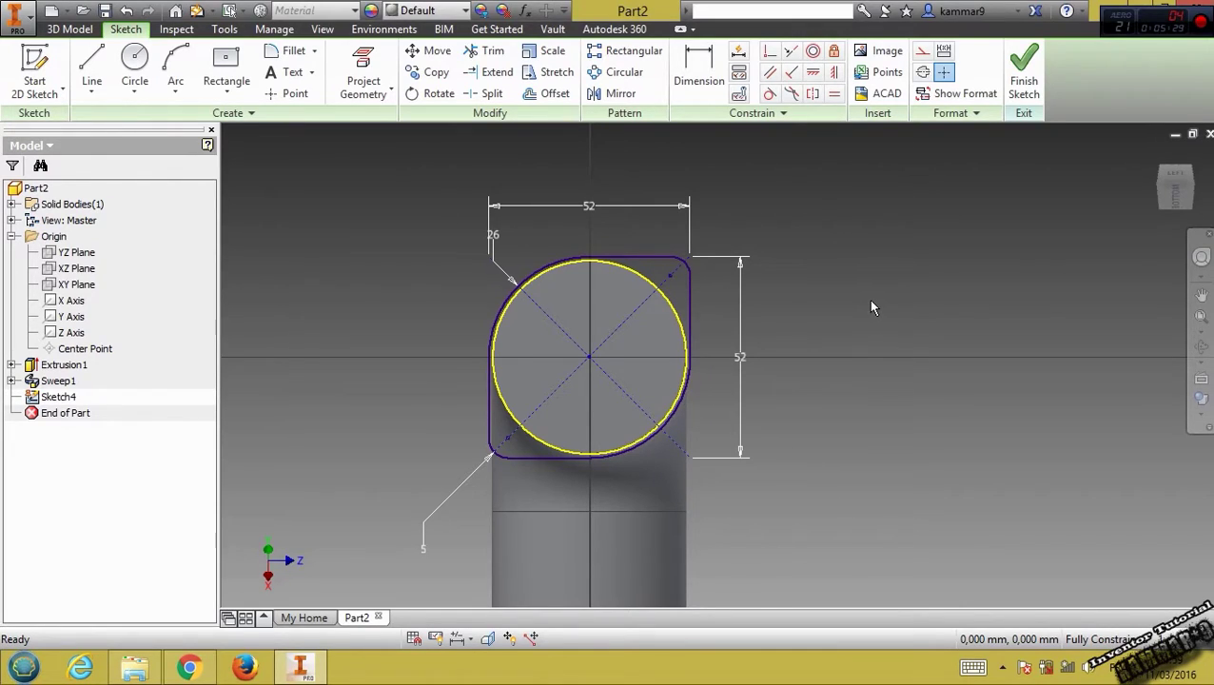
# Step: Draw a 6 mm hole circle in the lower-left corner and a second circle in the top-right corner
pyautogui.scroll(-5, 868, 299)
pyautogui.scroll(4, 857, 333)
pyautogui.scroll(3, 788, 173)
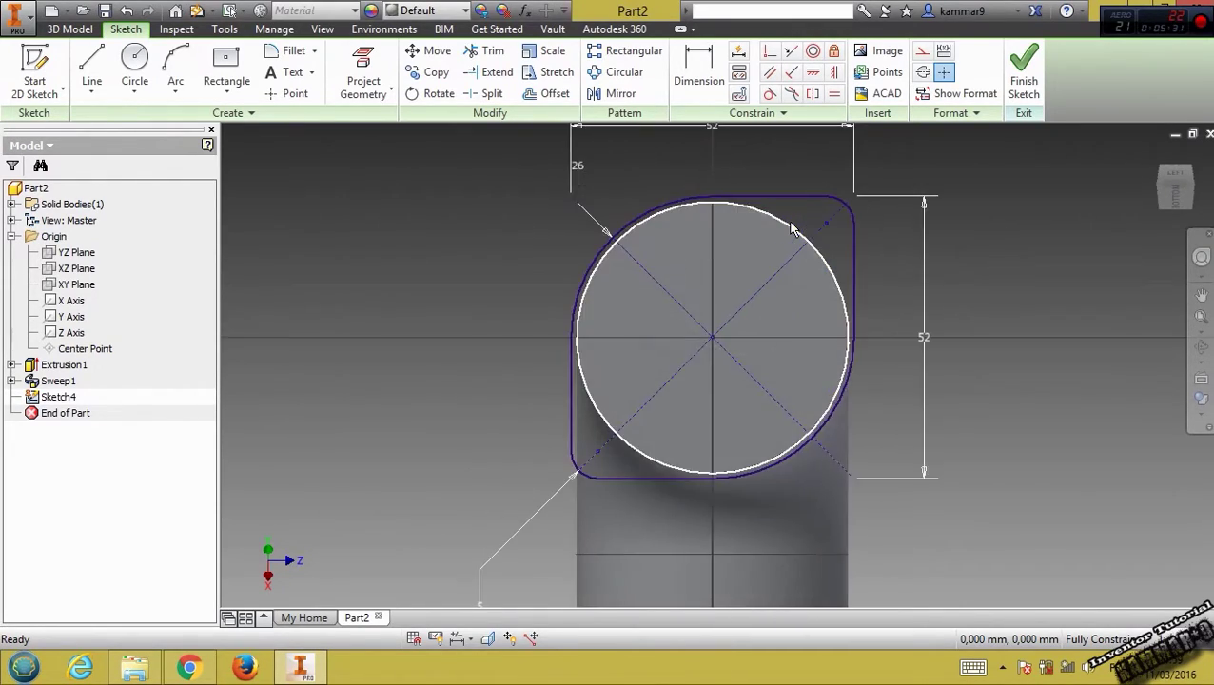
pyautogui.click(134, 65)
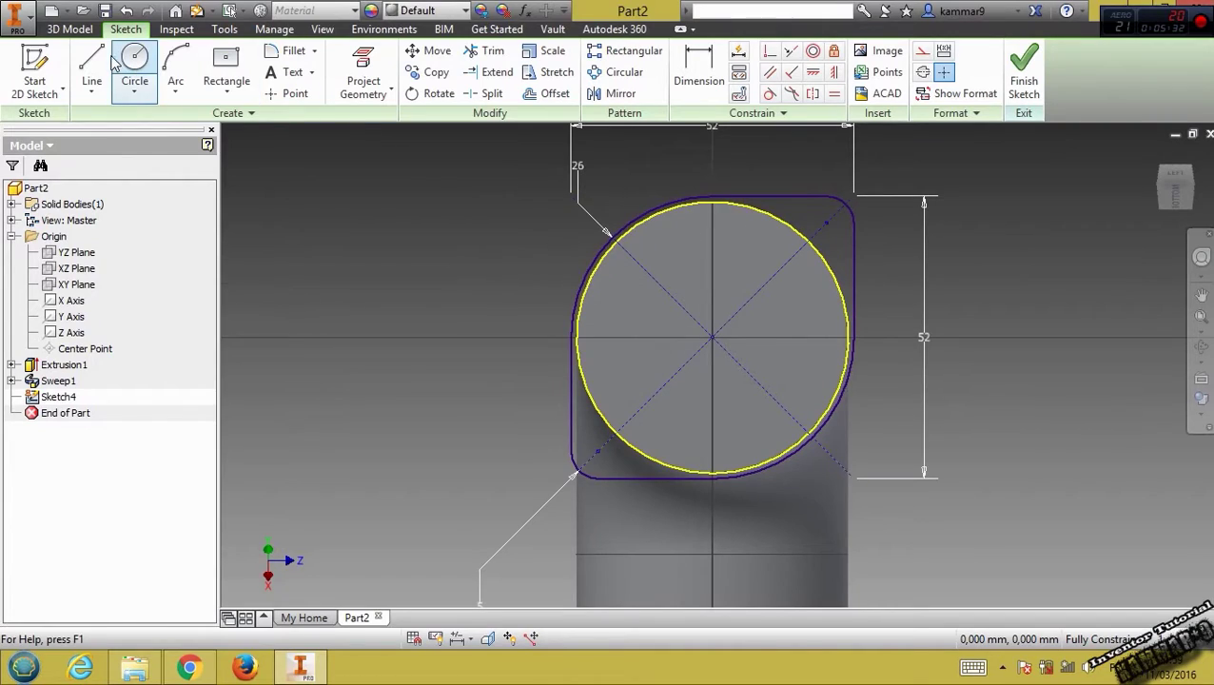
pyautogui.click(597, 452)
pyautogui.press('Escape')
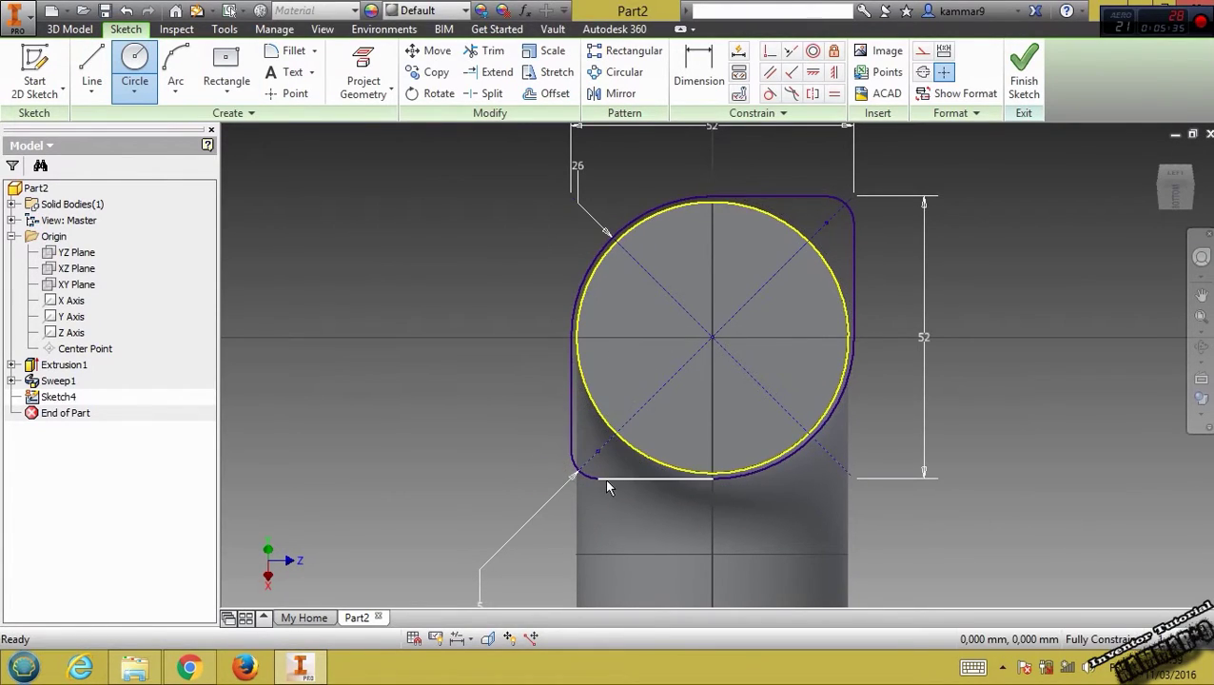
pyautogui.click(135, 65)
pyautogui.scroll(4, 656, 460)
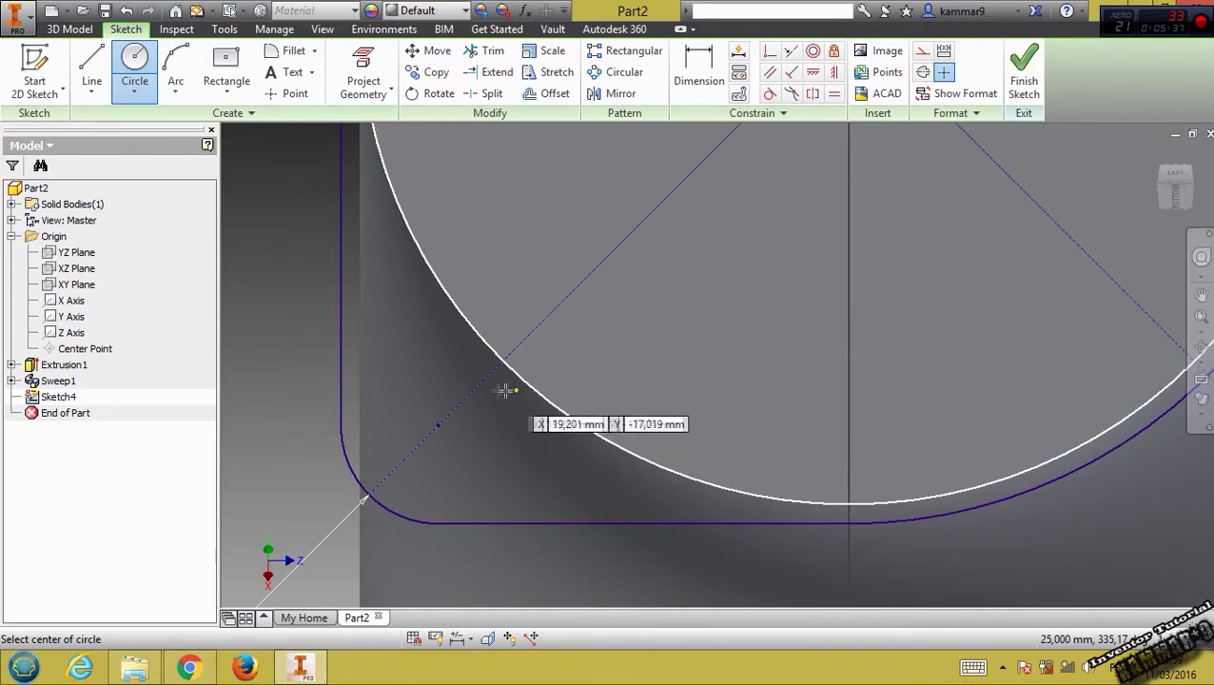
pyautogui.click(436, 425)
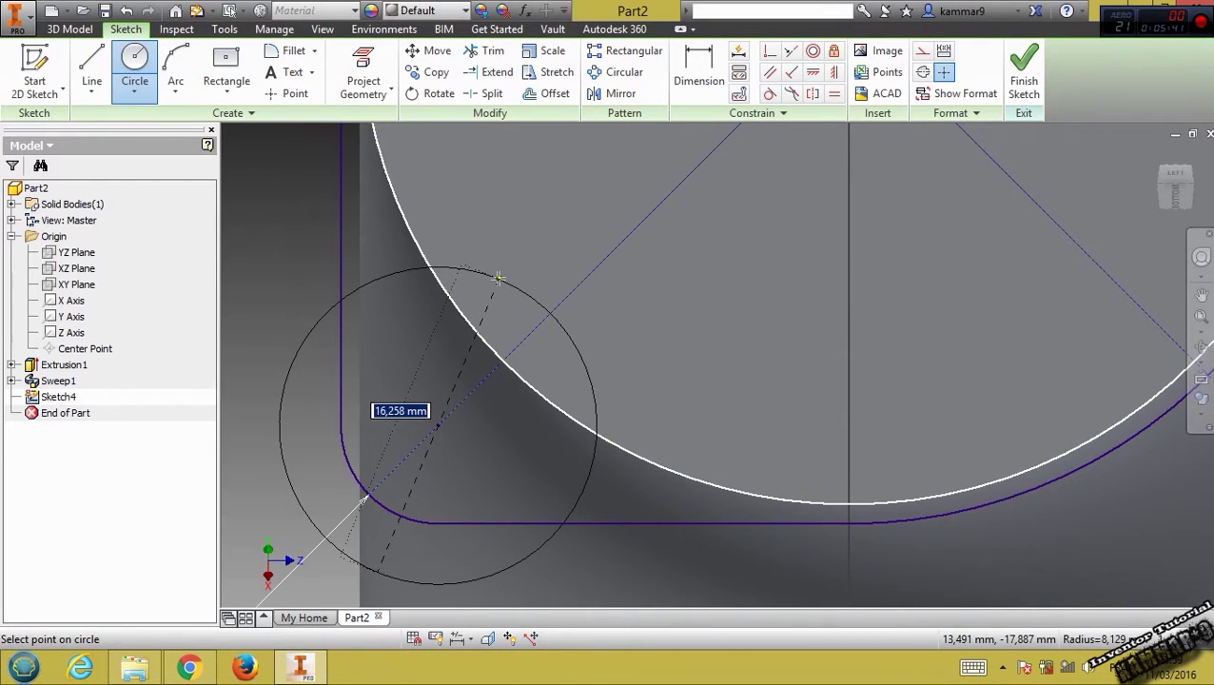
pyautogui.write('6')
pyautogui.scroll(-2, 499, 277)
pyautogui.press('Return')
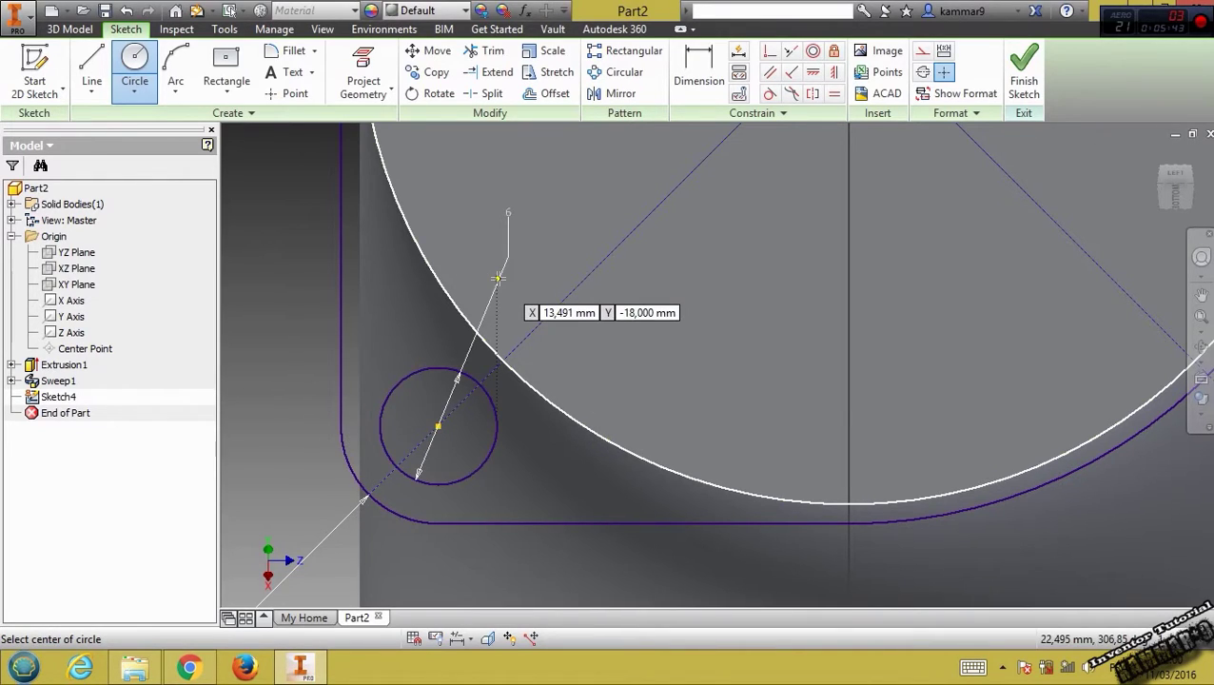
pyautogui.scroll(-3, 499, 277)
pyautogui.scroll(2, 559, 193)
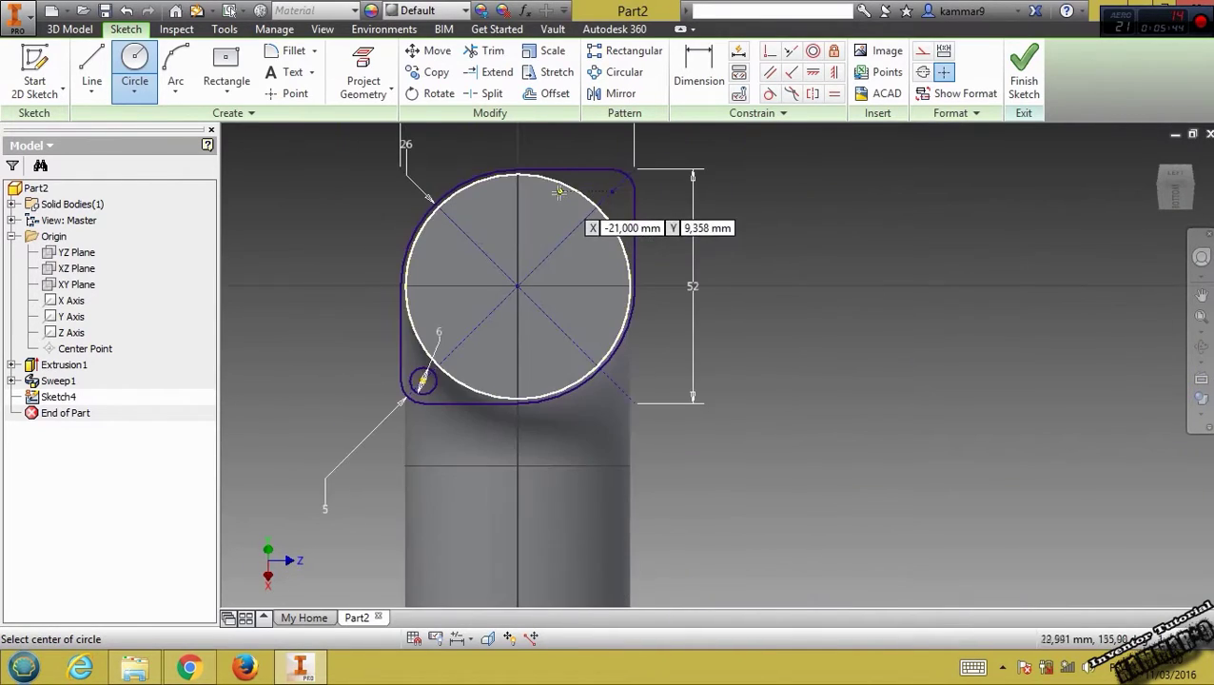
pyautogui.click(612, 190)
pyautogui.click(653, 230)
pyautogui.press('Escape')
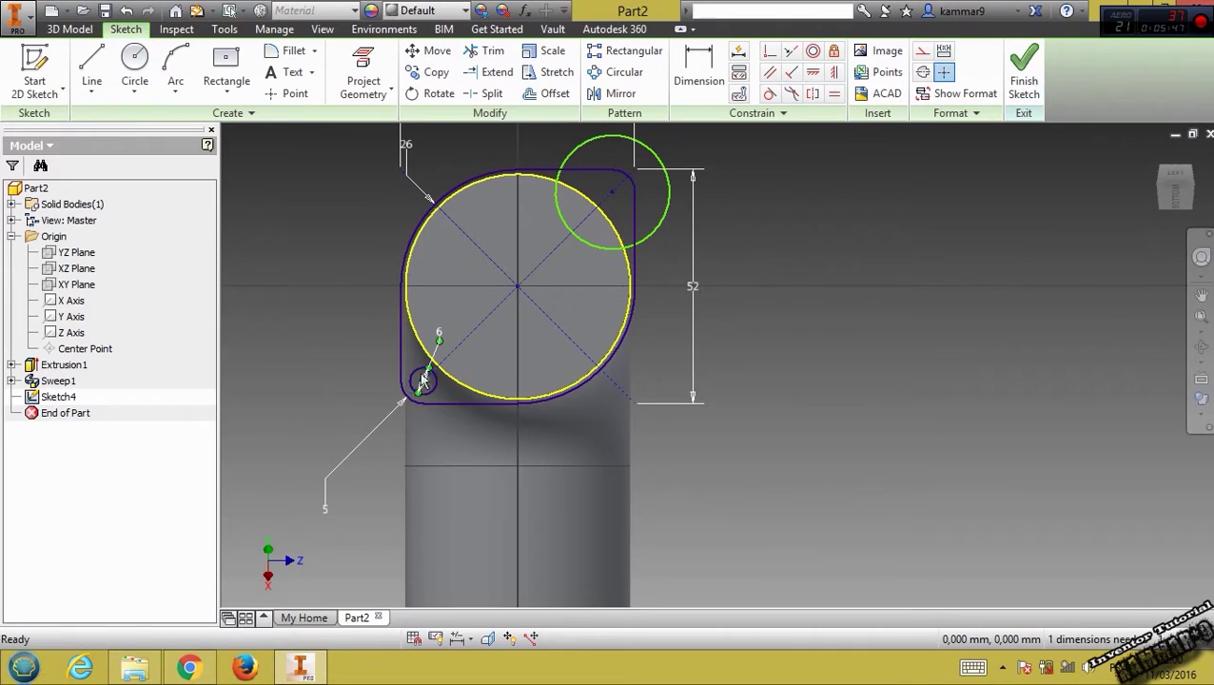
# Step: Constrain the two hole circles to be Equal in size
pyautogui.click(654, 237)
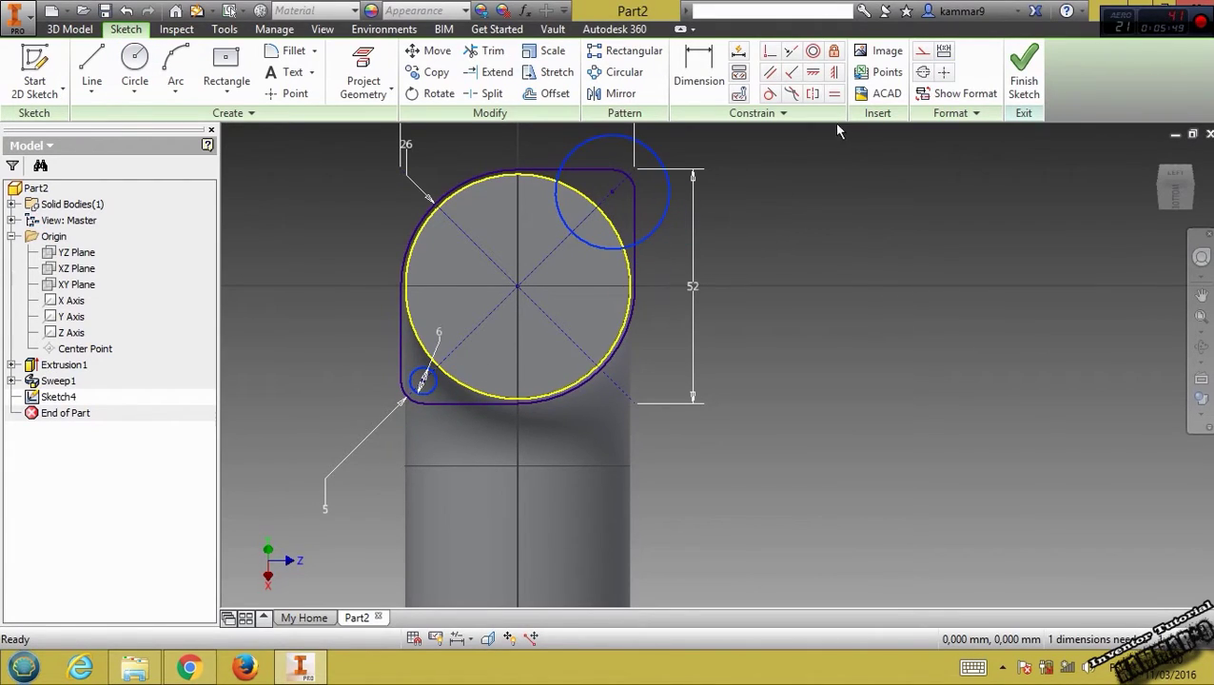
pyautogui.click(833, 95)
pyautogui.scroll(2, 757, 309)
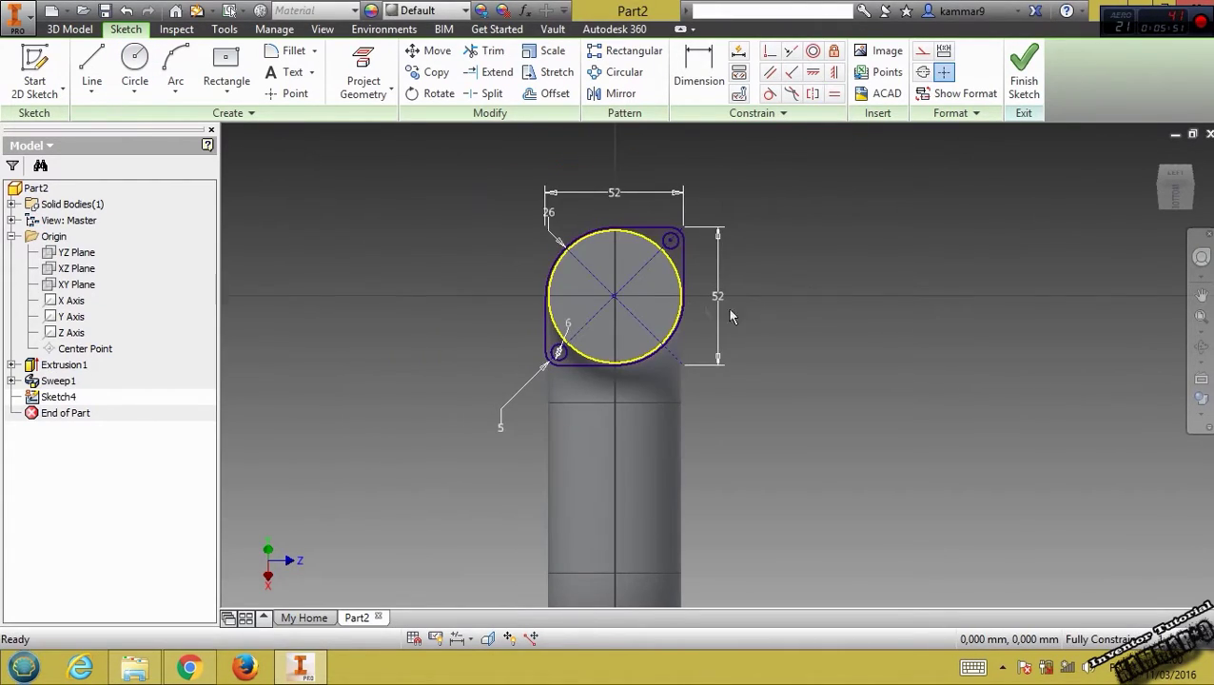
pyautogui.click(69, 29)
pyautogui.click(93, 71)
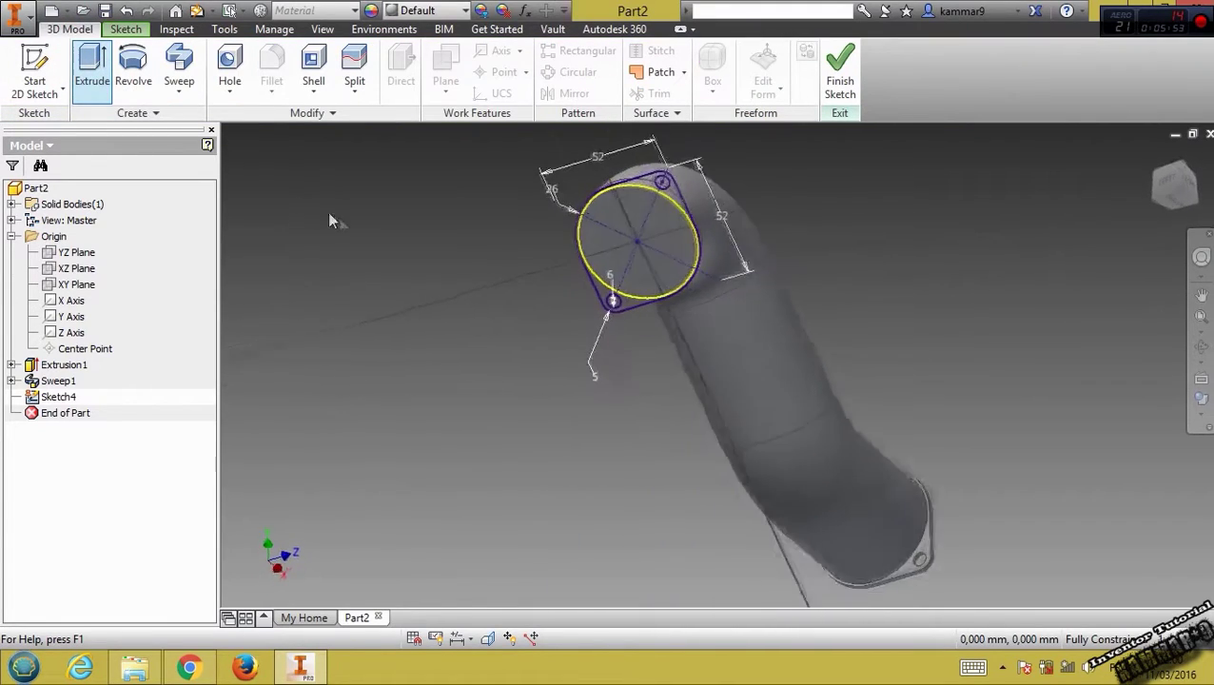
# Step: Extrude the circle and rounded-square flange region 2 mm to form the second flange plate
pyautogui.click(609, 302)
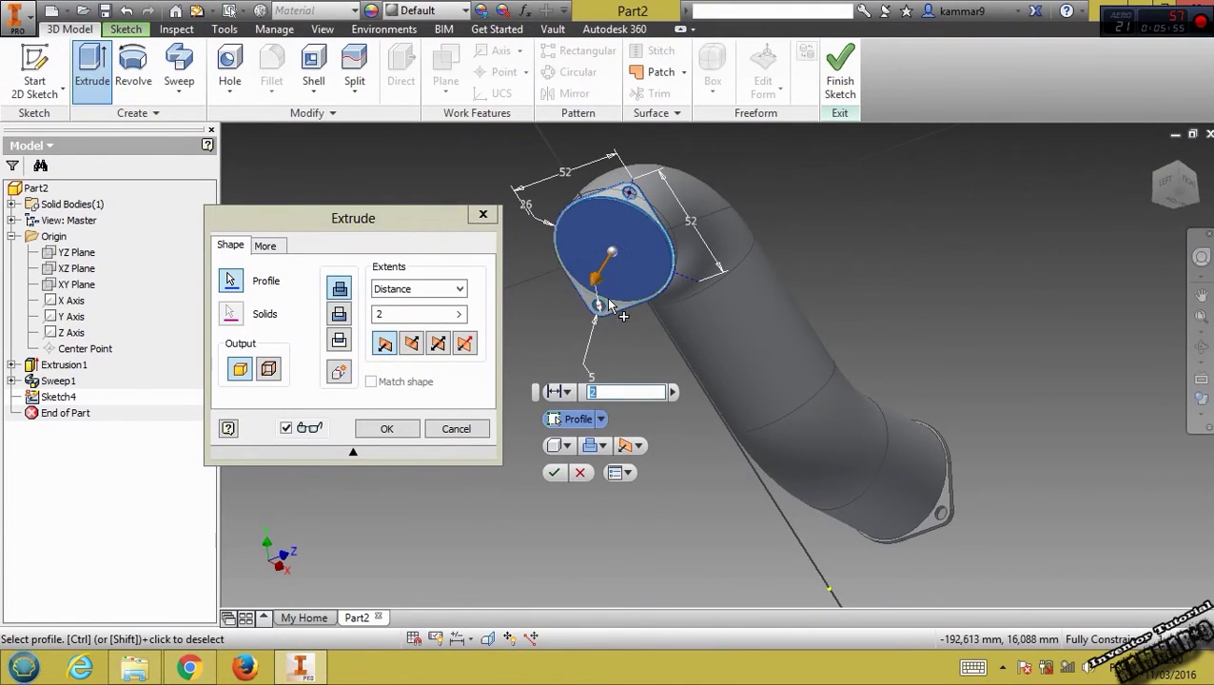
pyautogui.click(611, 305)
pyautogui.click(554, 472)
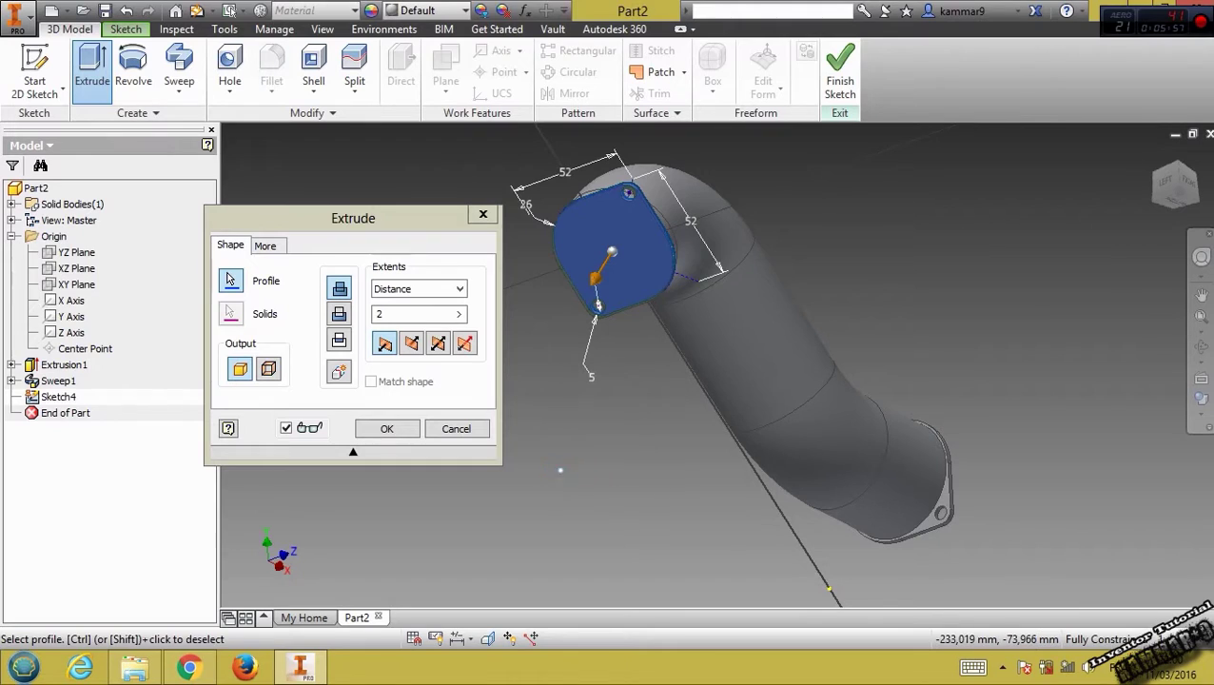
pyautogui.scroll(4, 598, 259)
pyautogui.keyDown('shift'); pyautogui.moveTo(598, 265); pyautogui.dragTo(662, 298, button='middle'); pyautogui.keyUp('shift')
pyautogui.scroll(-5, 533, 315)
pyautogui.scroll(5, 602, 318)
pyautogui.scroll(-3, 754, 330)
pyautogui.keyDown('shift'); pyautogui.moveTo(754, 330); pyautogui.dragTo(618, 231, button='middle'); pyautogui.keyUp('shift')
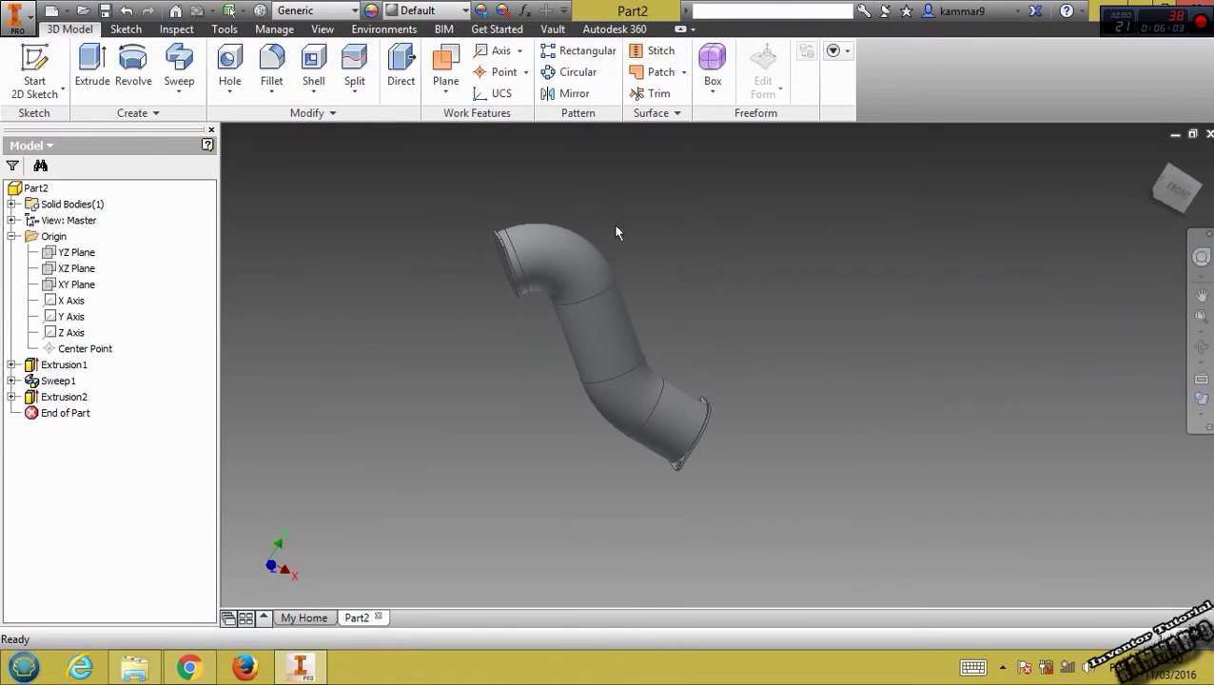
pyautogui.keyDown('shift'); pyautogui.moveTo(669, 383); pyautogui.dragTo(609, 352, button='middle'); pyautogui.keyUp('shift')
pyautogui.scroll(3, 657, 409)
pyautogui.scroll(1, 644, 409)
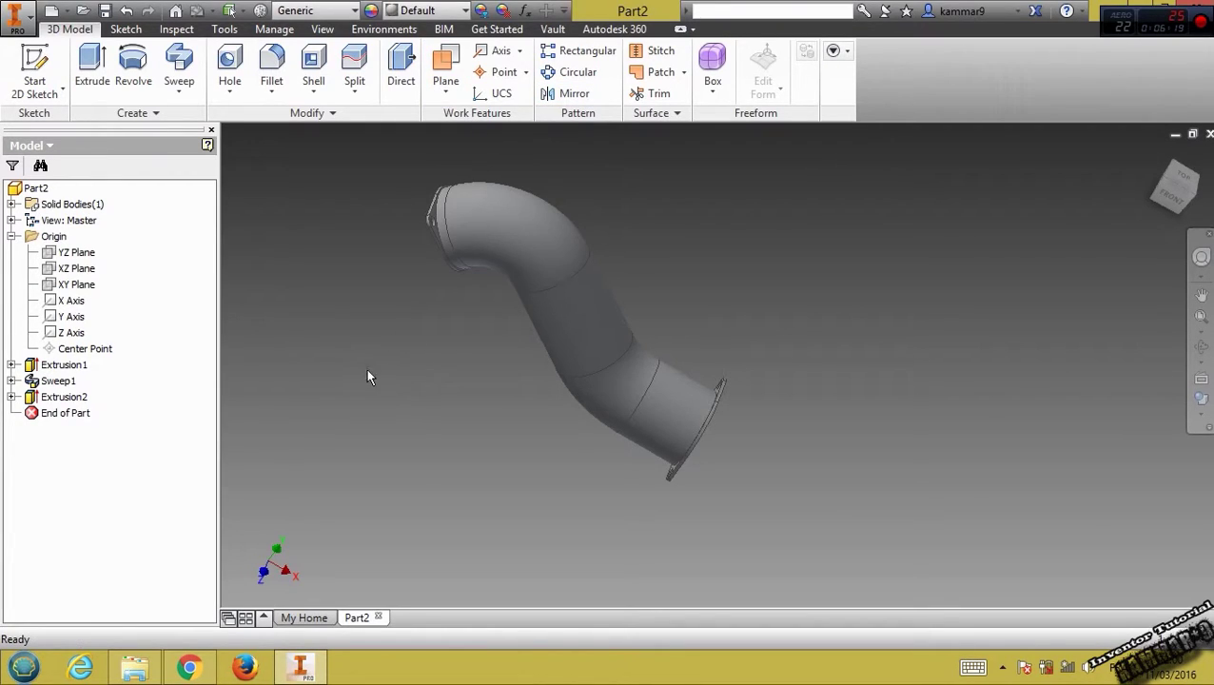
# Step: Select the XZ Plane in the browser and start Sketch5 on it
pyautogui.click(76, 269)
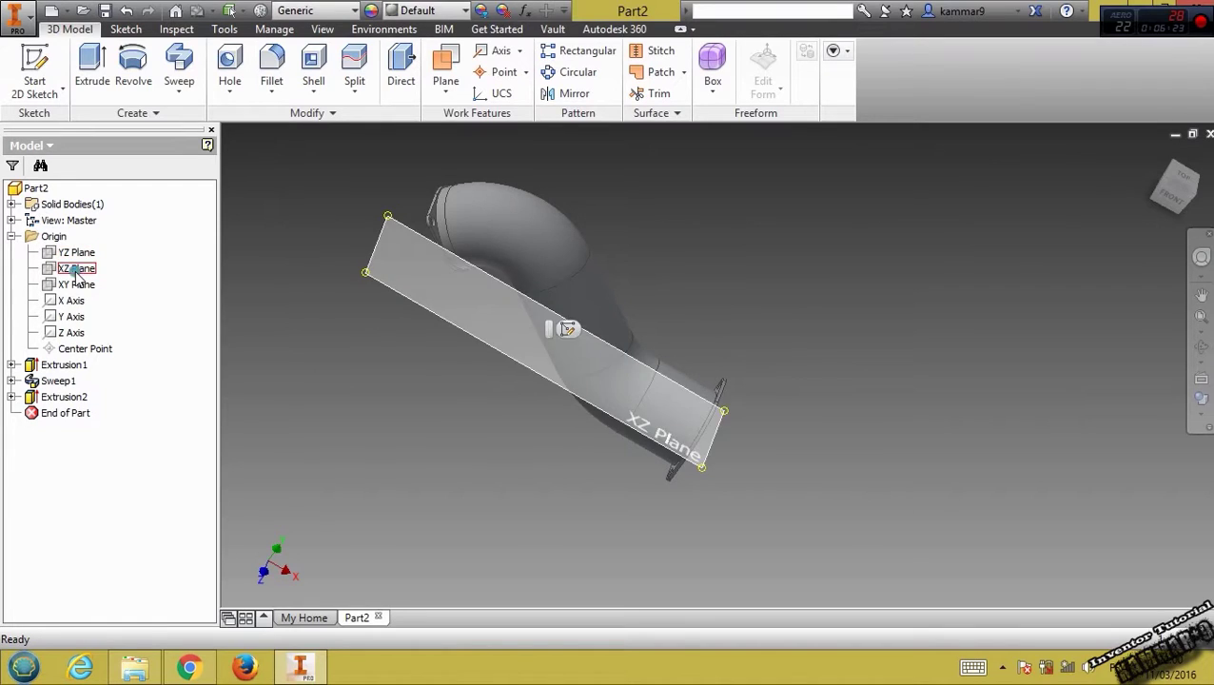
pyautogui.keyDown('shift'); pyautogui.moveTo(436, 381); pyautogui.dragTo(788, 279, button='middle'); pyautogui.keyUp('shift')
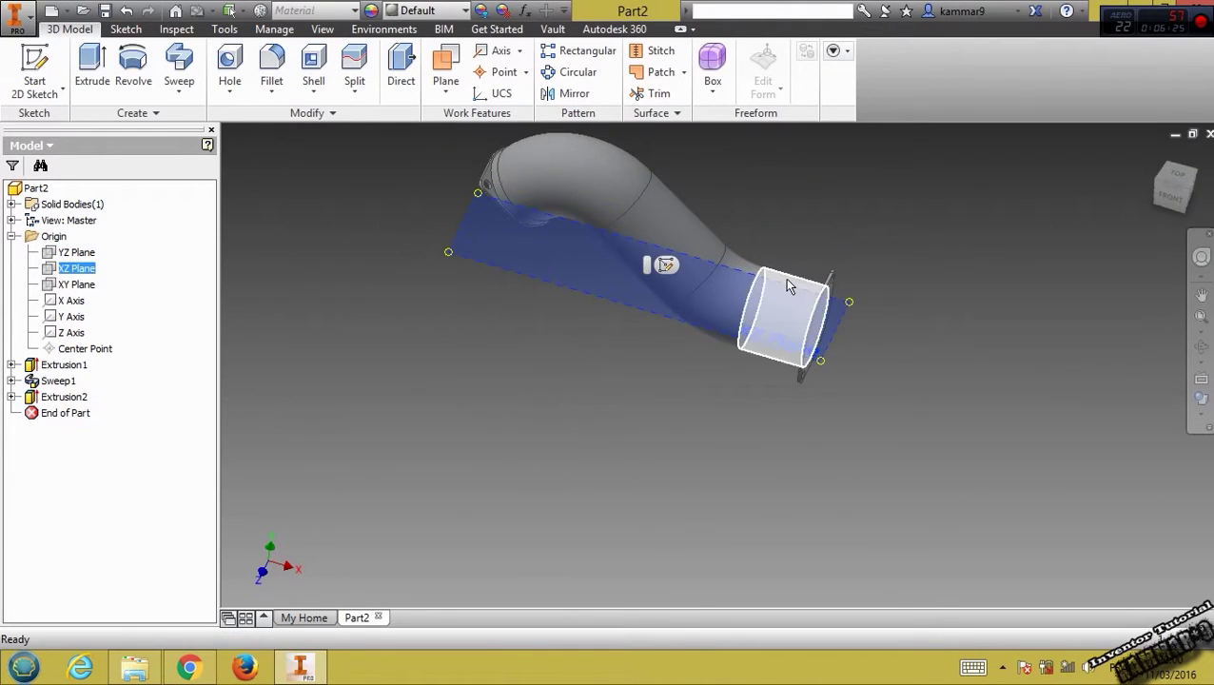
pyautogui.scroll(3, 781, 282)
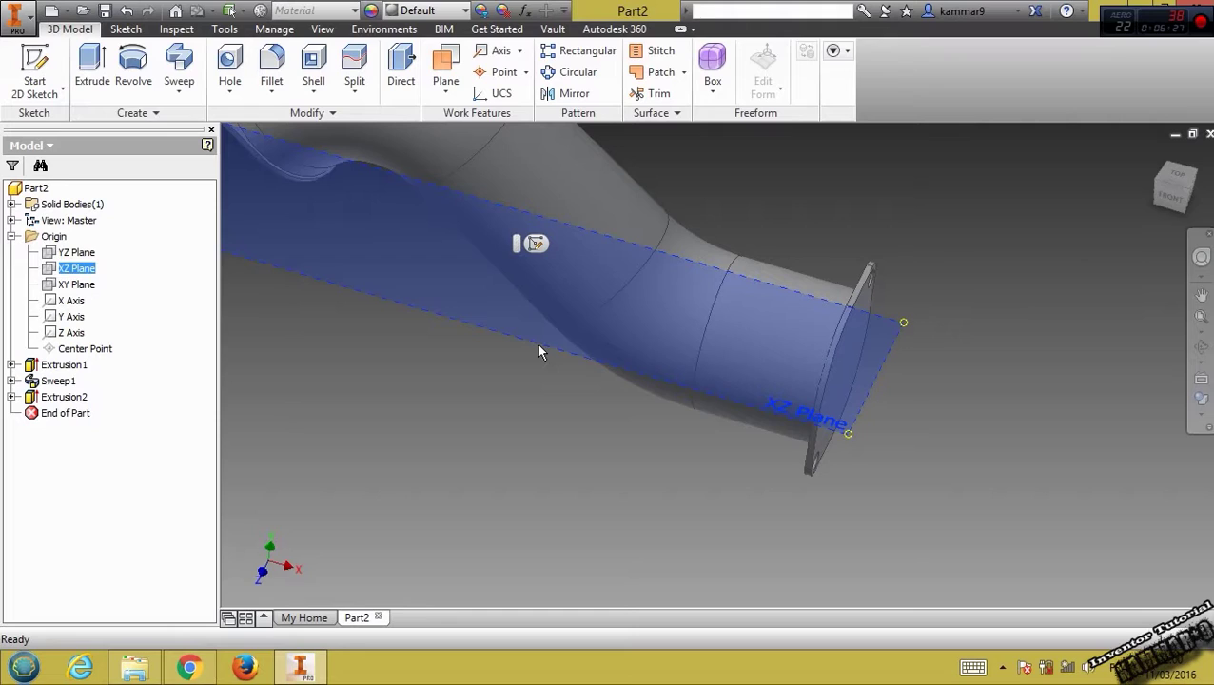
pyautogui.click(35, 66)
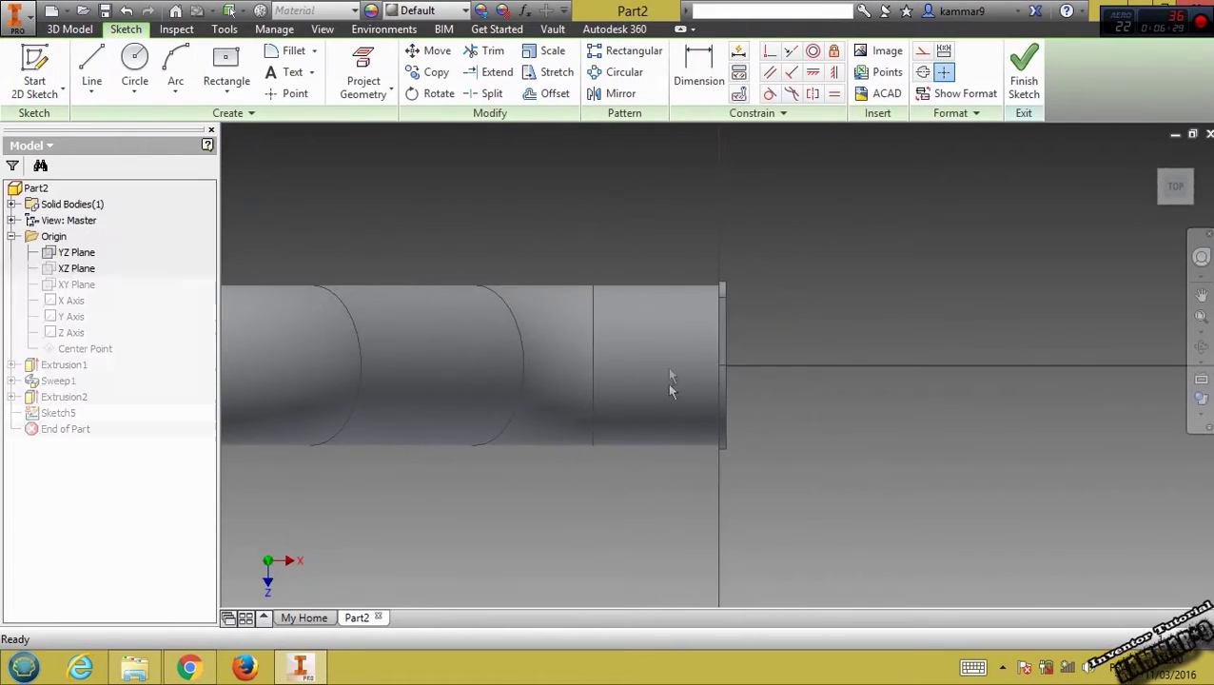
# Step: Draw a vertical line across the pipe and convert it to construction geometry
pyautogui.click(91, 66)
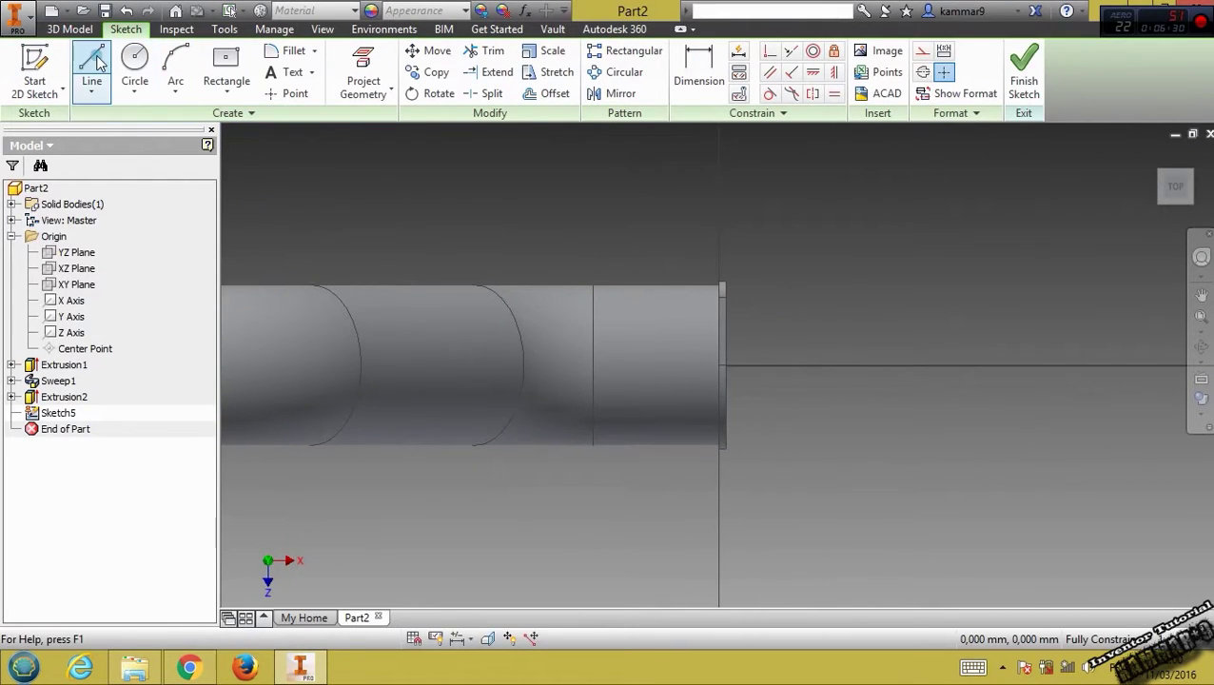
pyautogui.click(568, 202)
pyautogui.click(568, 528)
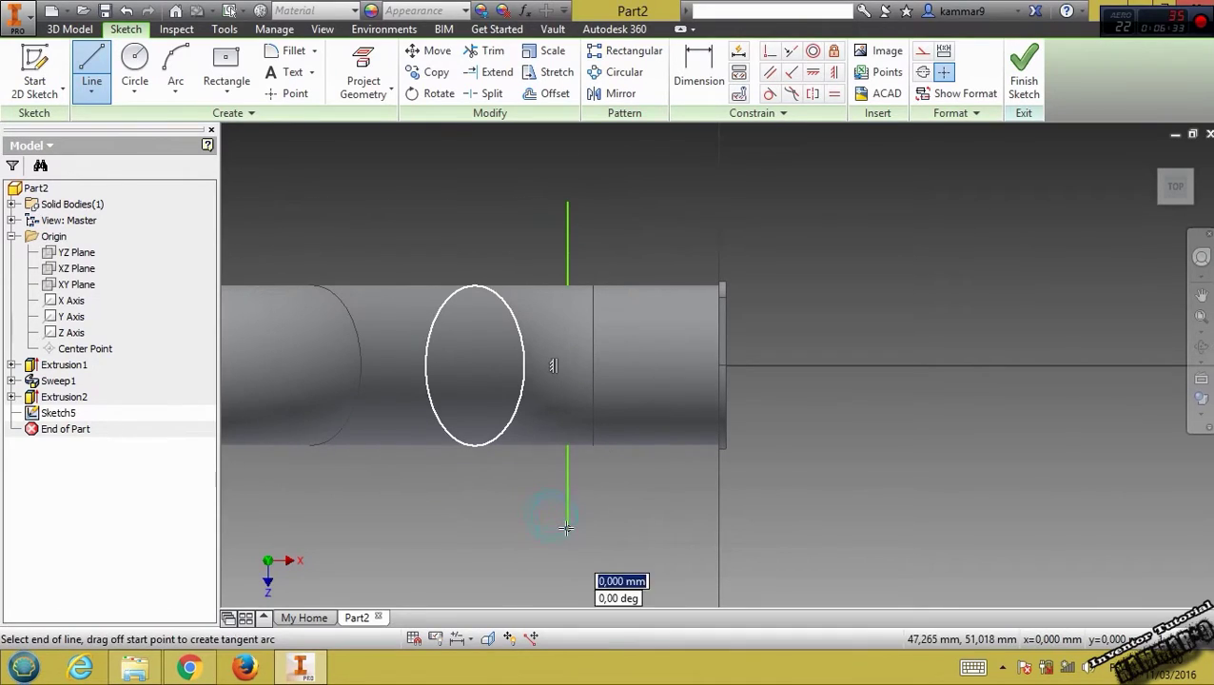
pyautogui.press('Escape')
pyautogui.click(568, 250)
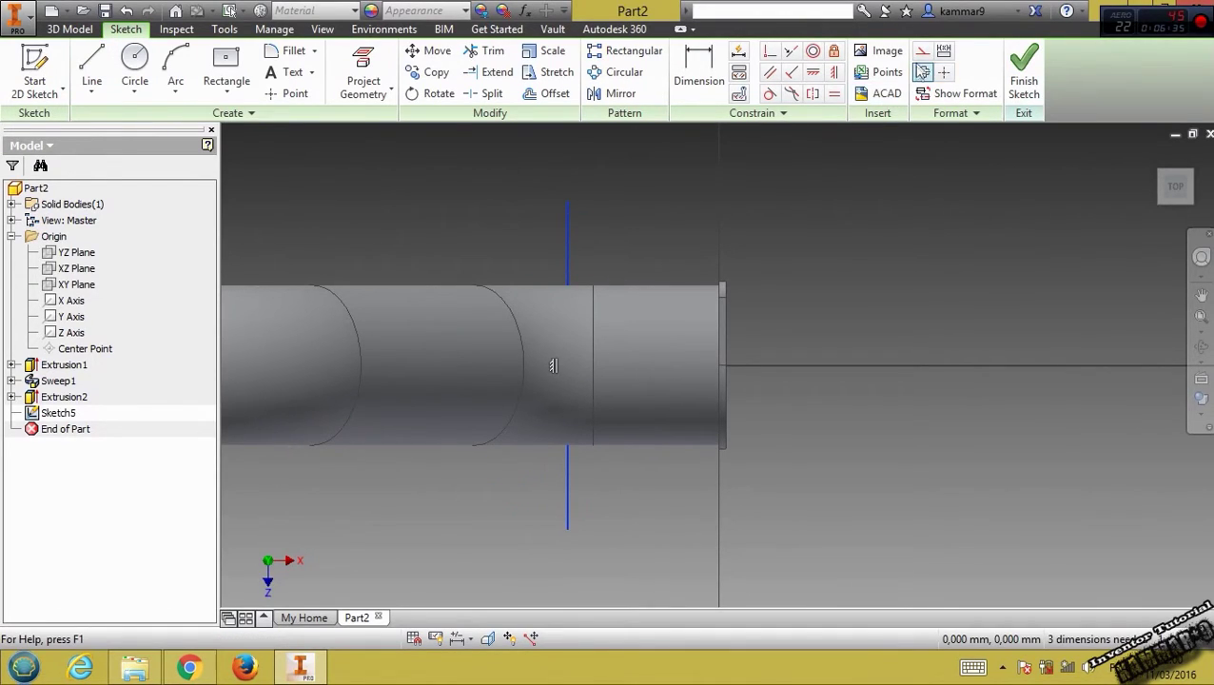
pyautogui.click(923, 51)
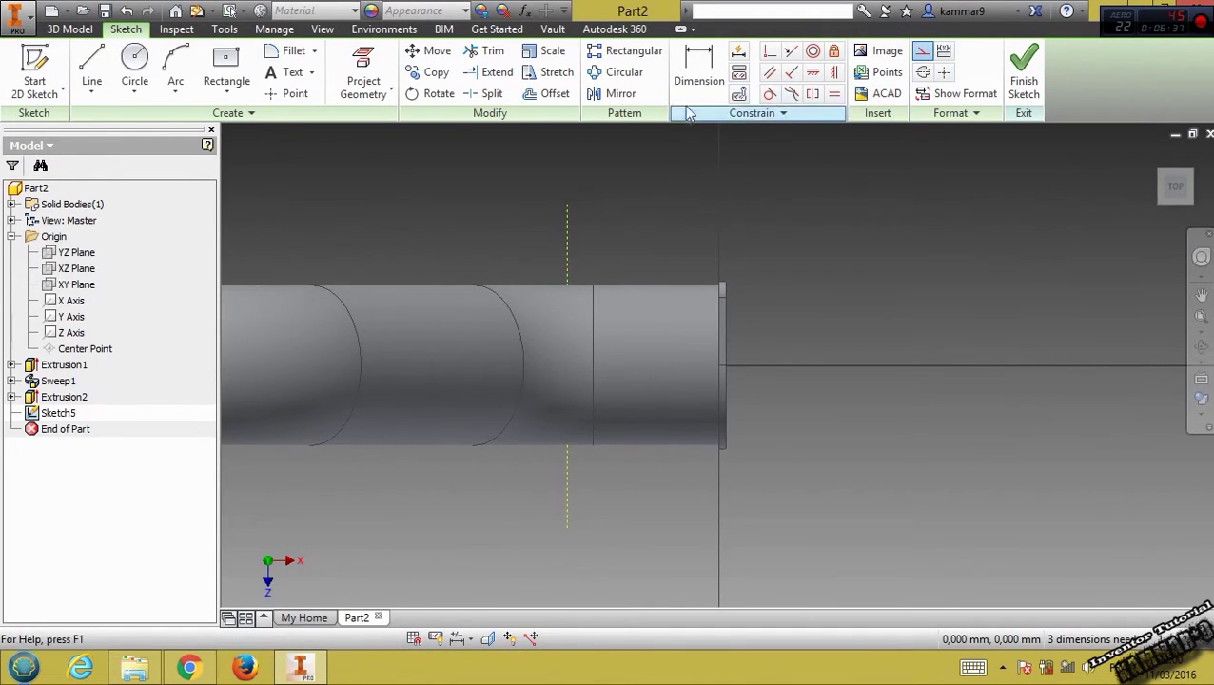
# Step: Dimension the line 59.8 mm from the pipe's flanged end and finish the sketch
pyautogui.press('d')
pyautogui.click(568, 259)
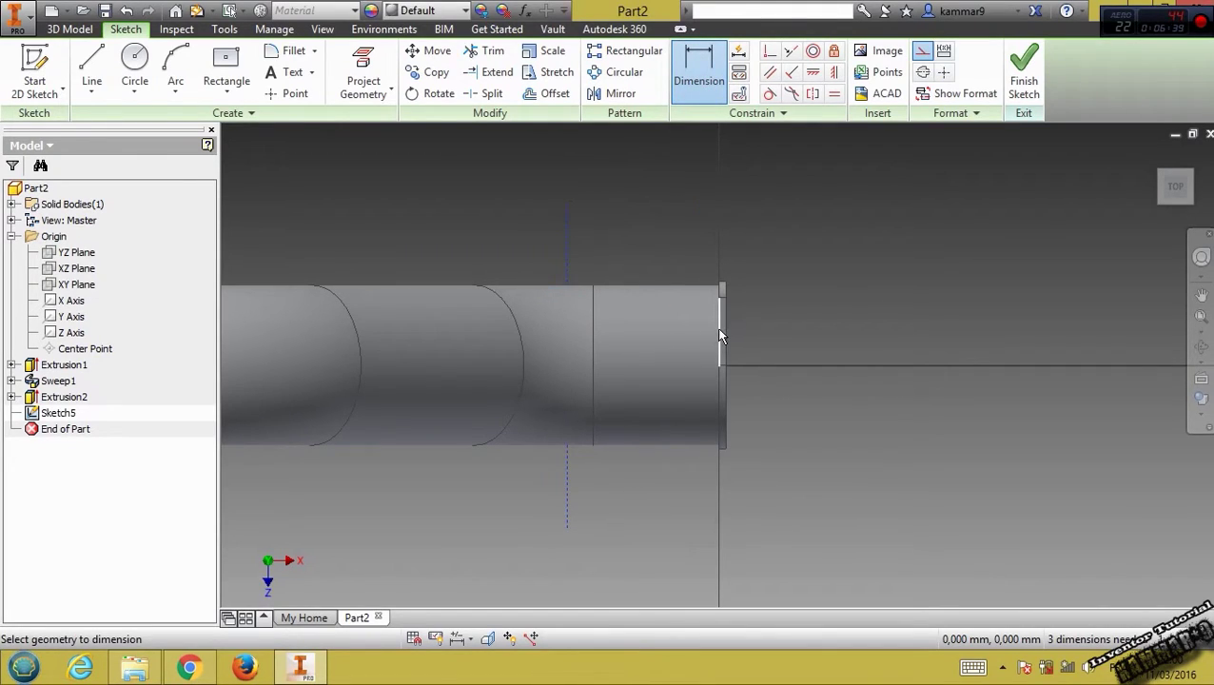
pyautogui.click(718, 326)
pyautogui.click(658, 224)
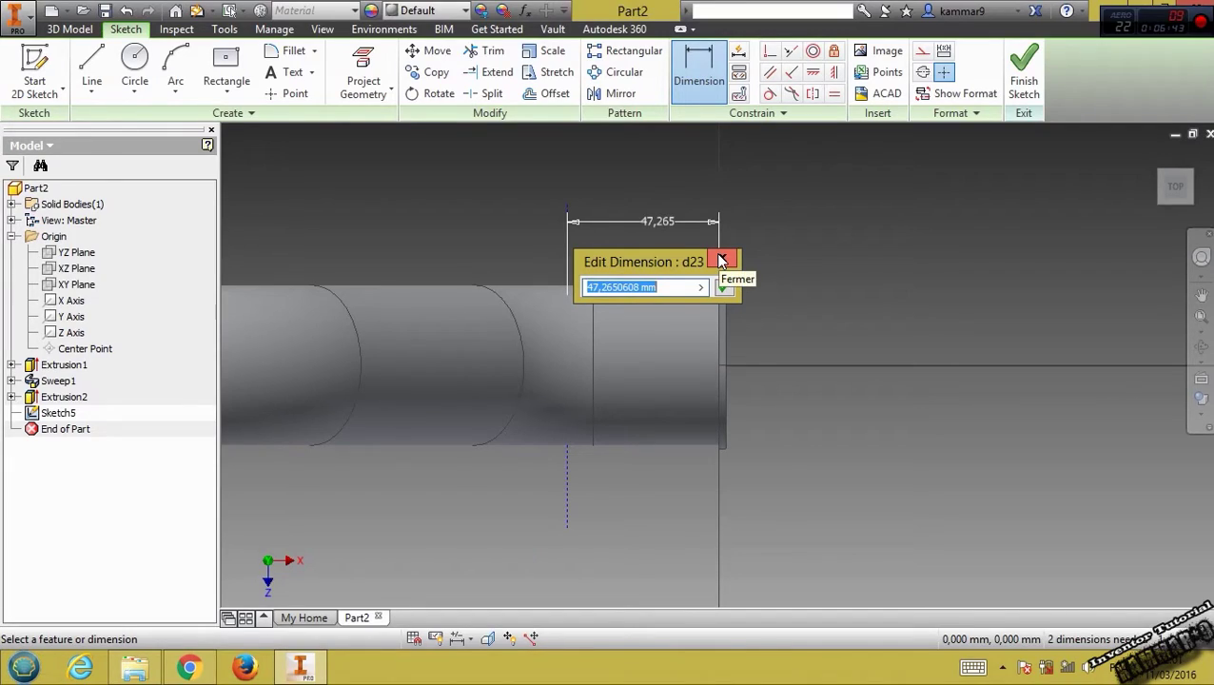
pyautogui.write('59.8')
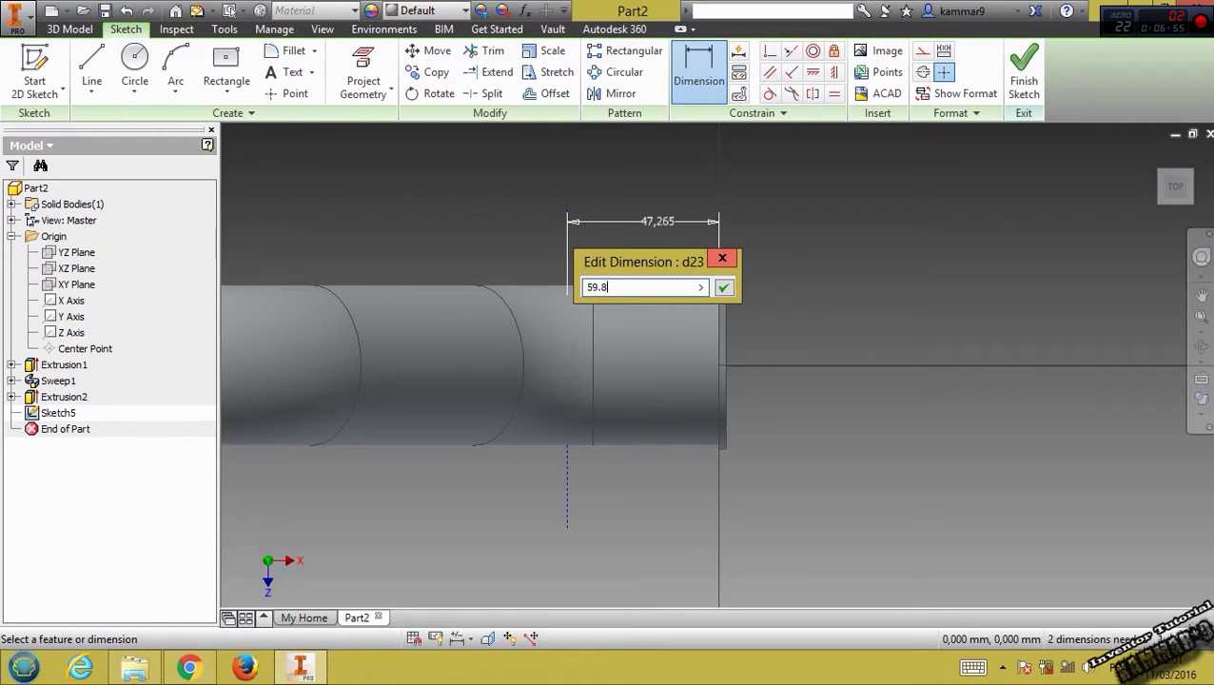
pyautogui.press('Return')
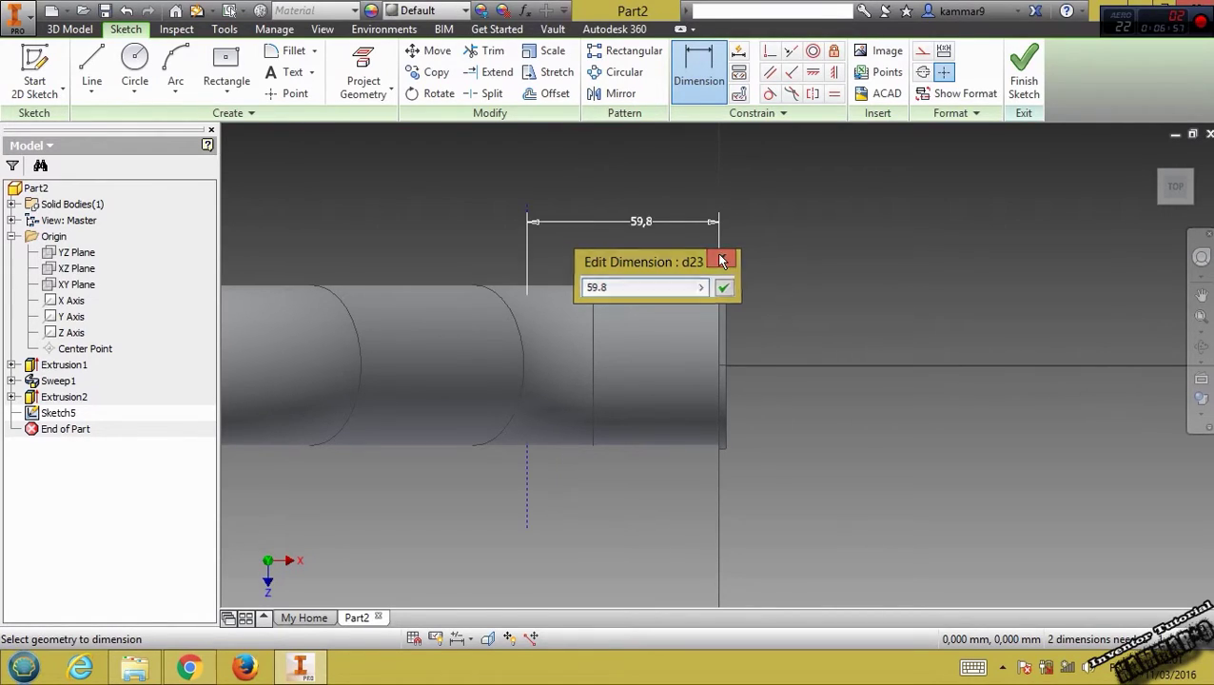
pyautogui.press('Escape')
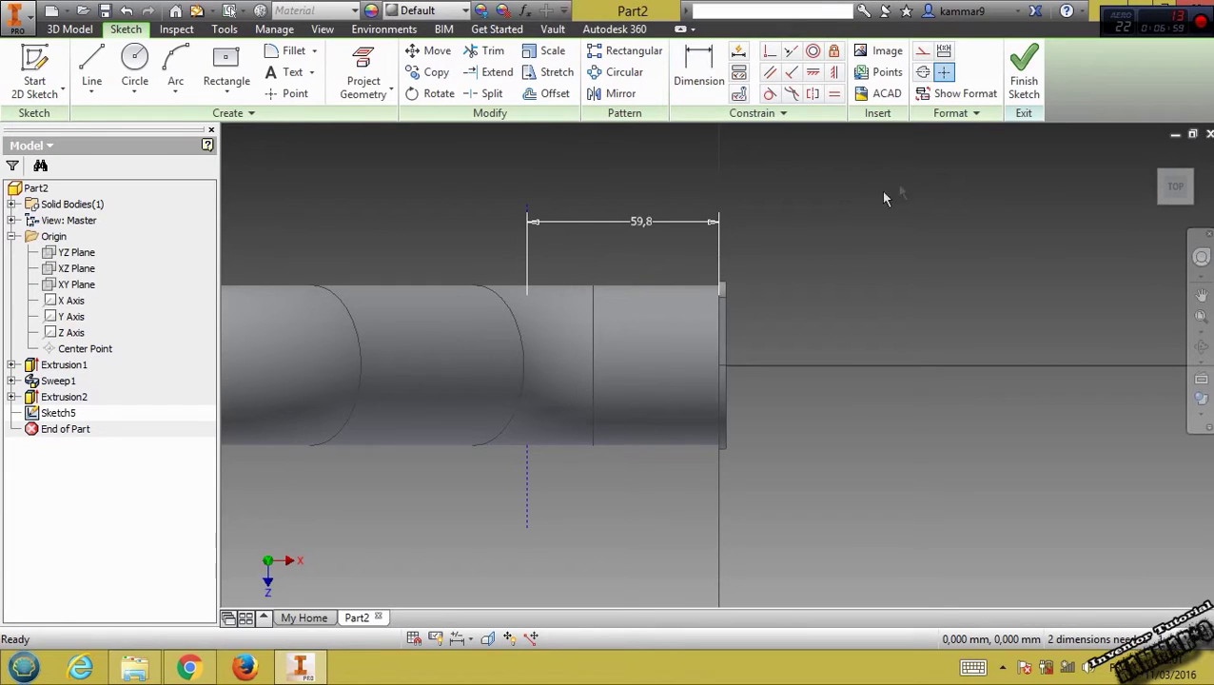
pyautogui.click(1026, 84)
pyautogui.moveTo(652, 399); pyautogui.dragTo(648, 478, button='middle')
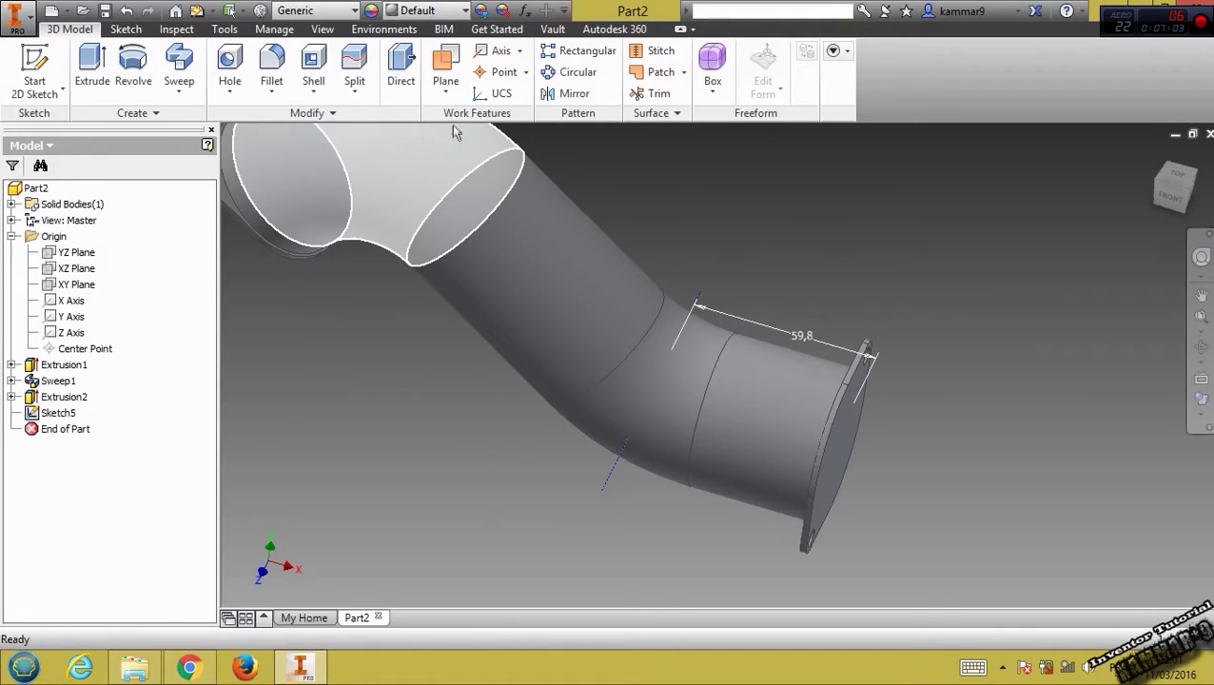
# Step: Create a work plane through the sketch line, angled 22° from the YZ Plane
pyautogui.click(446, 91)
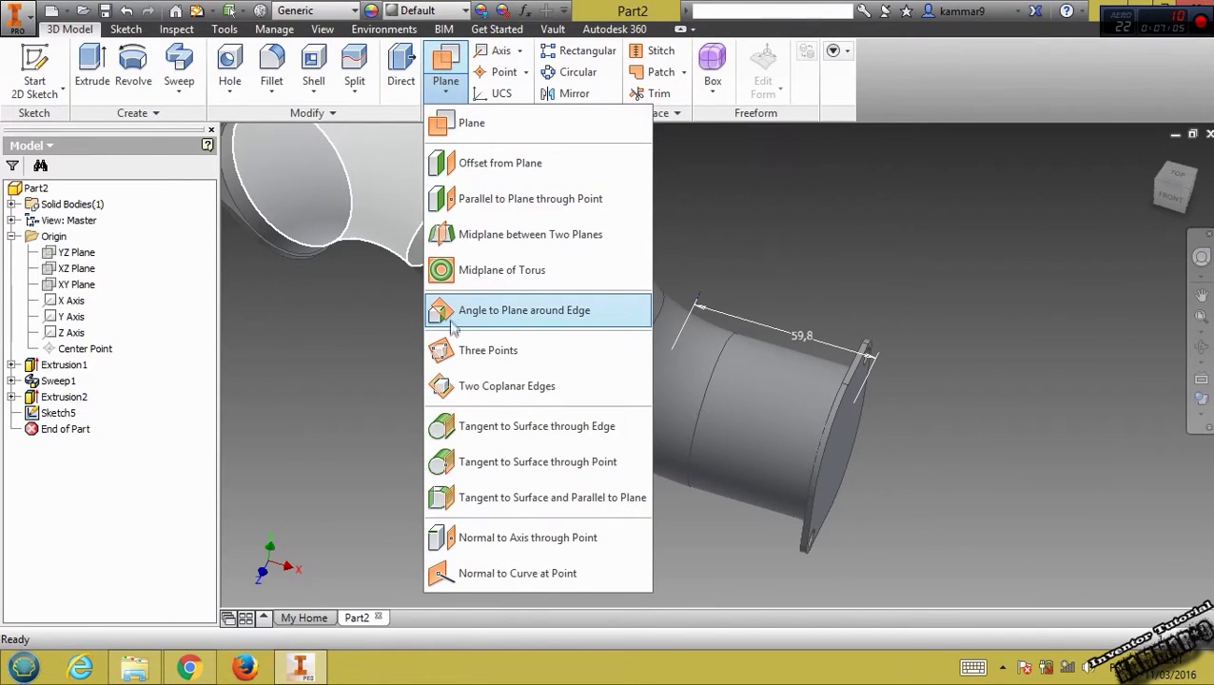
pyautogui.click(547, 314)
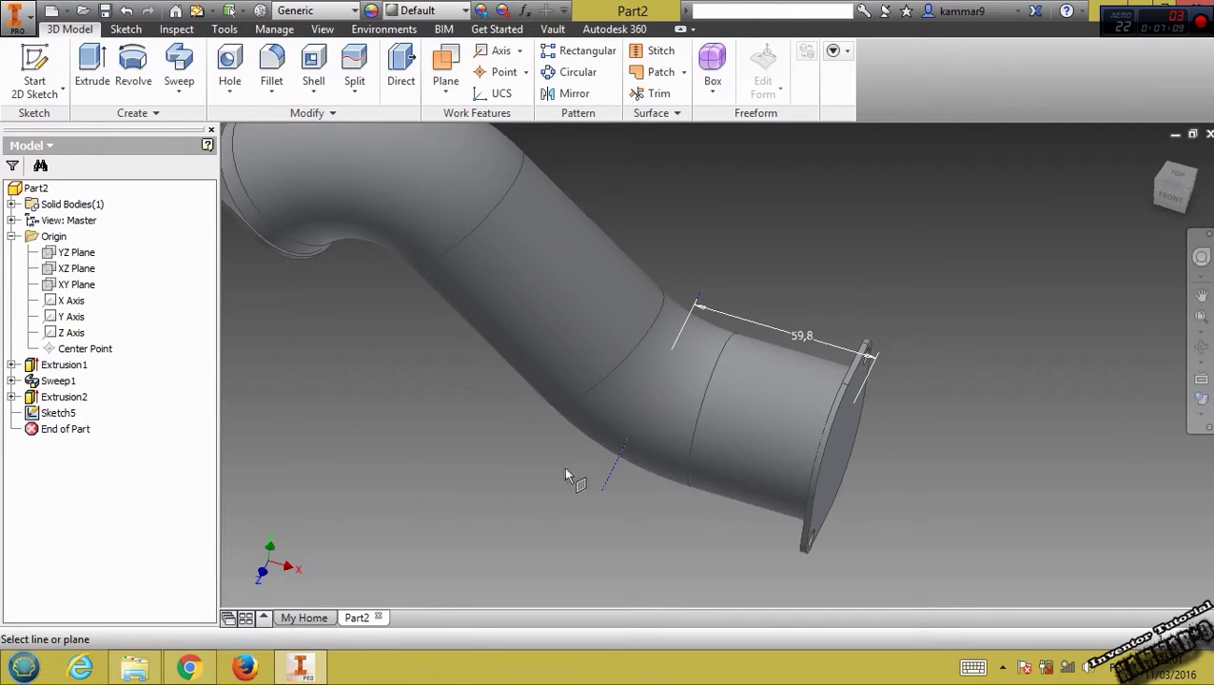
pyautogui.click(610, 469)
pyautogui.keyDown('shift'); pyautogui.moveTo(857, 435); pyautogui.dragTo(809, 419, button='middle'); pyautogui.keyUp('shift')
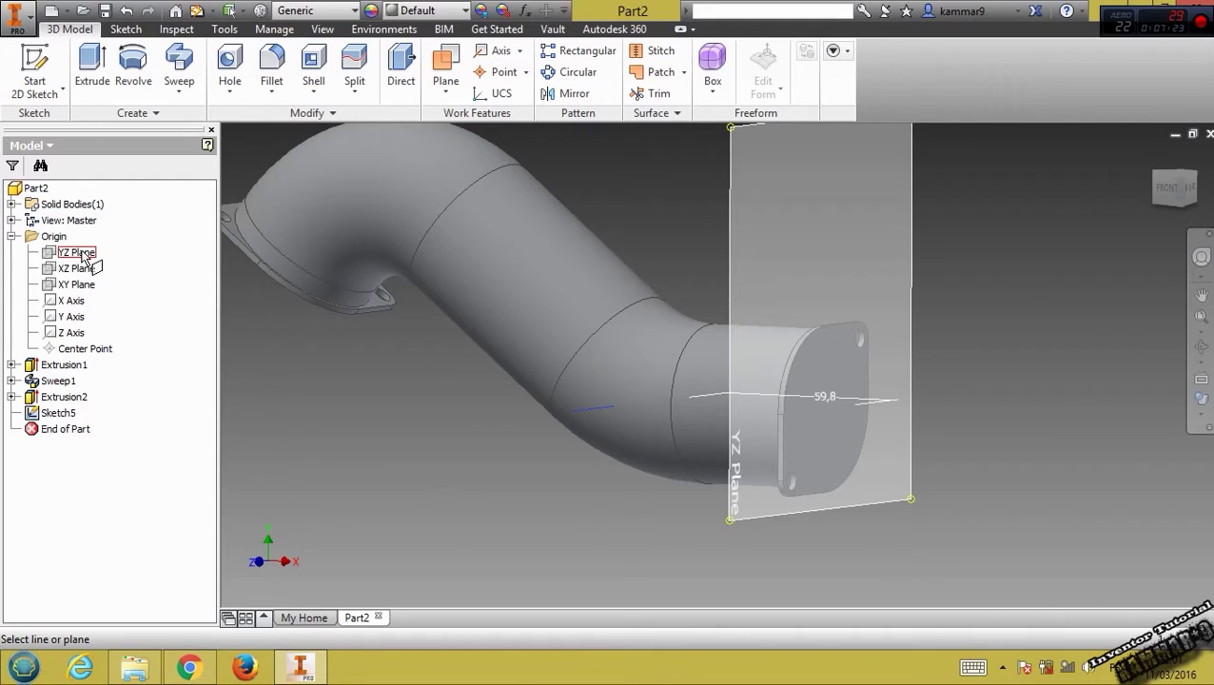
pyautogui.click(83, 253)
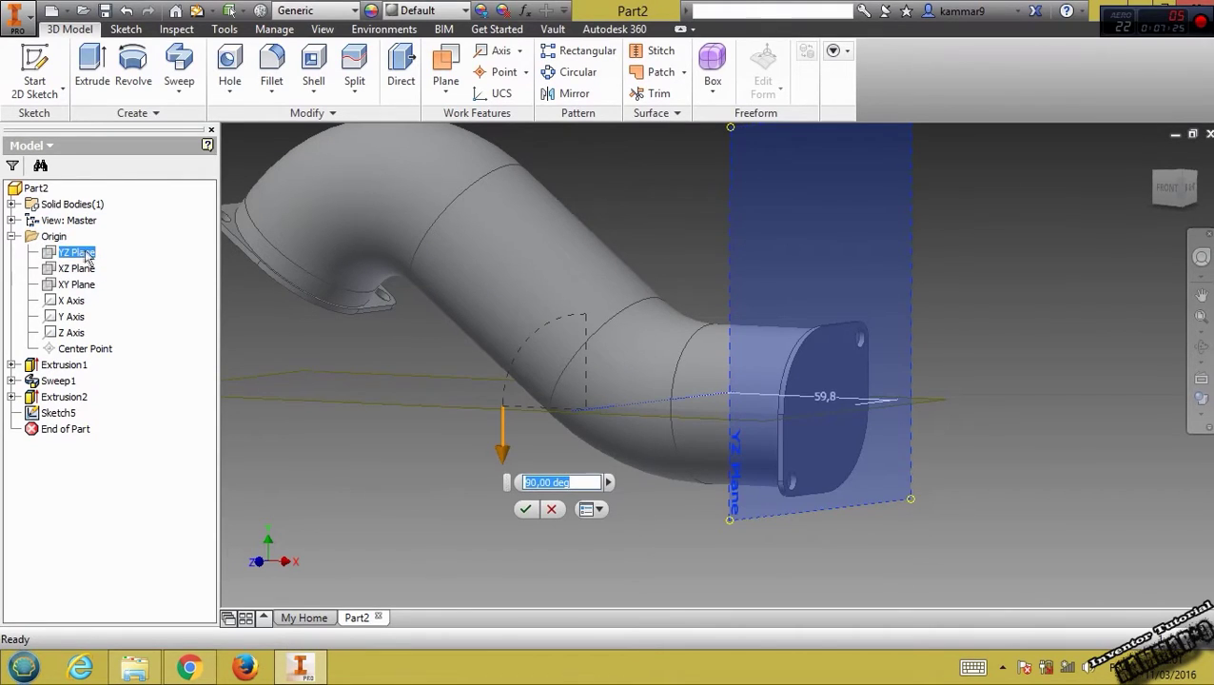
pyautogui.keyDown('shift'); pyautogui.moveTo(856, 361); pyautogui.dragTo(933, 360, button='middle'); pyautogui.keyUp('shift')
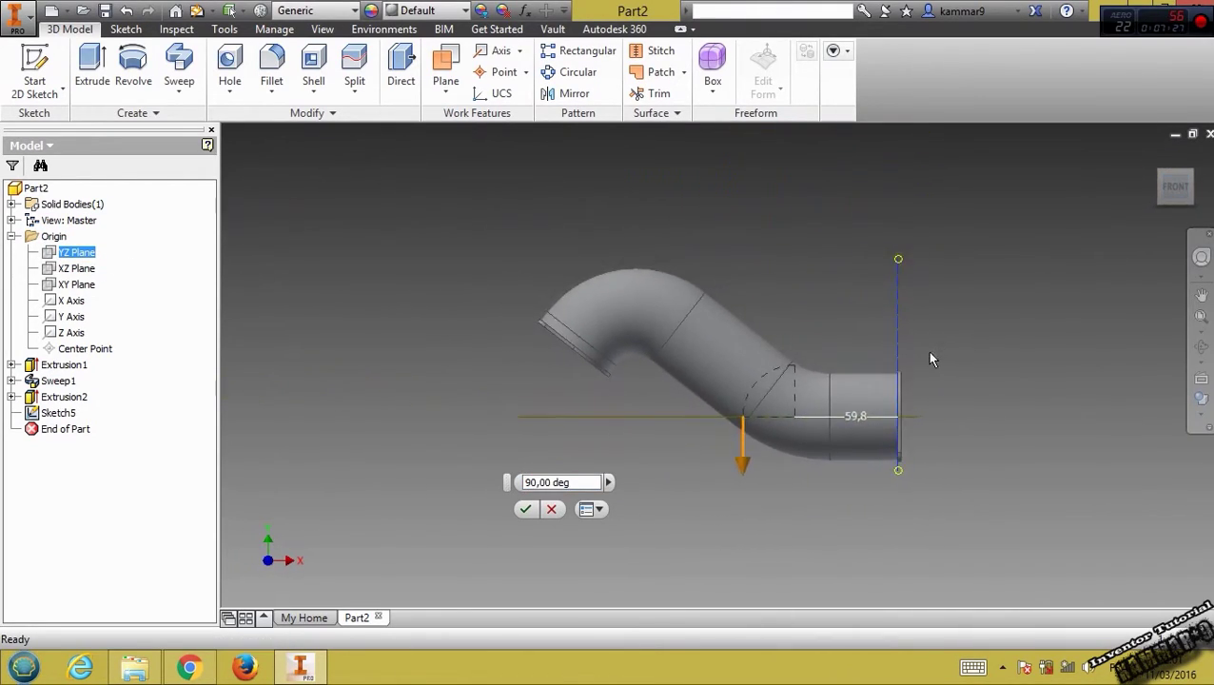
pyautogui.scroll(3, 779, 433)
pyautogui.scroll(-3, 731, 452)
pyautogui.scroll(3, 647, 473)
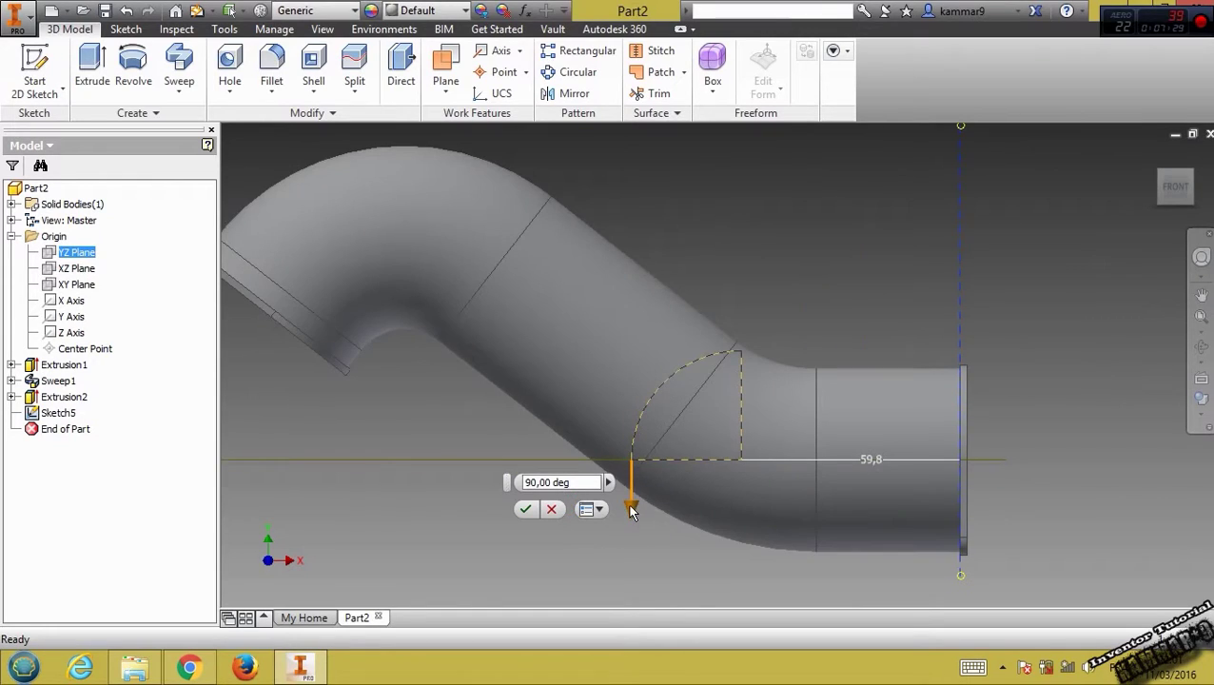
pyautogui.moveTo(633, 512); pyautogui.dragTo(675, 383)
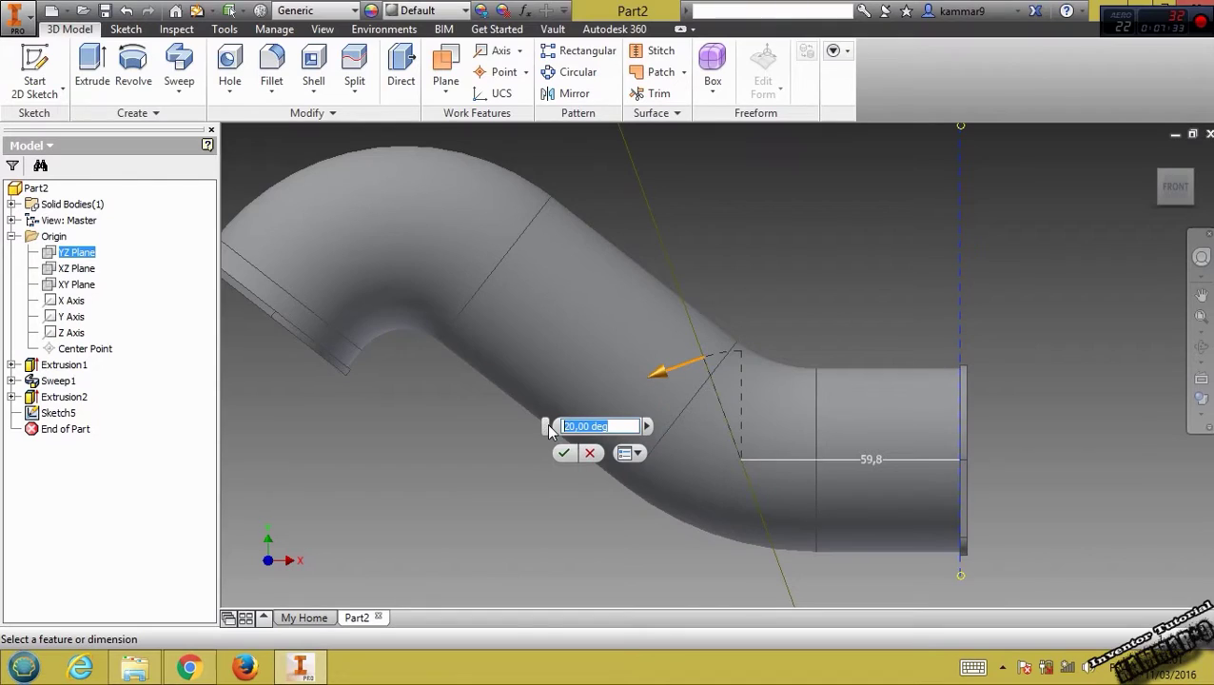
pyautogui.write('22')
pyautogui.press('Return')
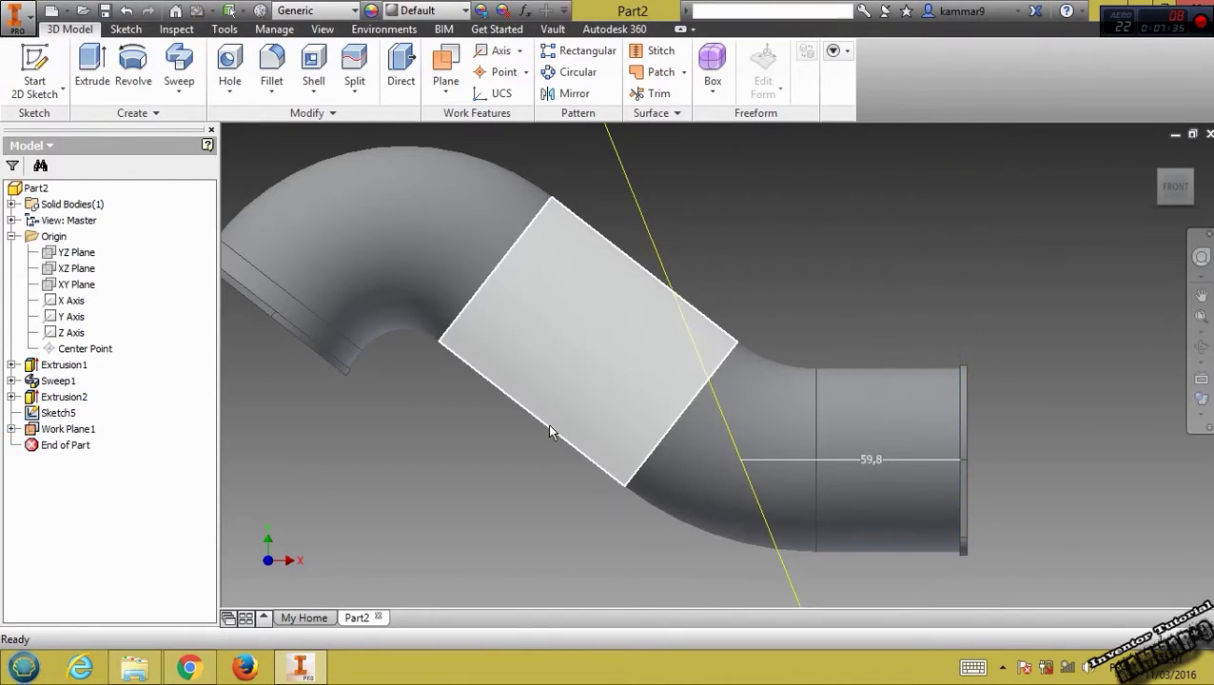
pyautogui.scroll(-3, 547, 424)
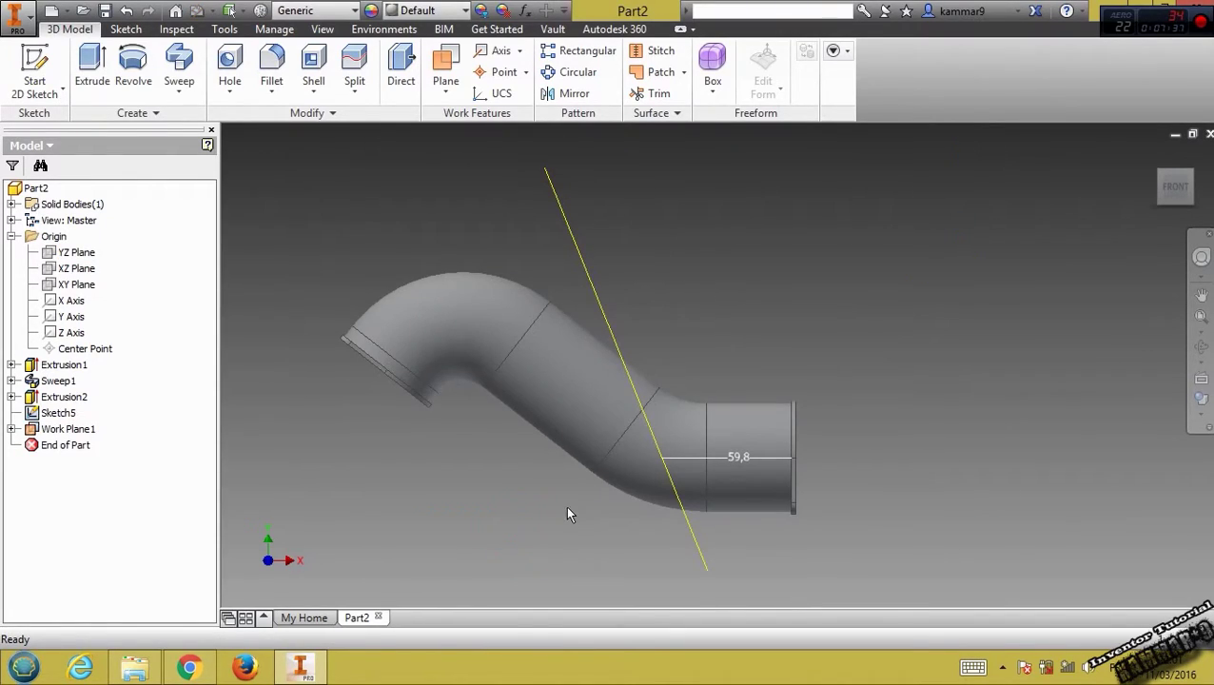
pyautogui.keyDown('shift'); pyautogui.moveTo(685, 344); pyautogui.dragTo(813, 288, button='middle'); pyautogui.keyUp('shift')
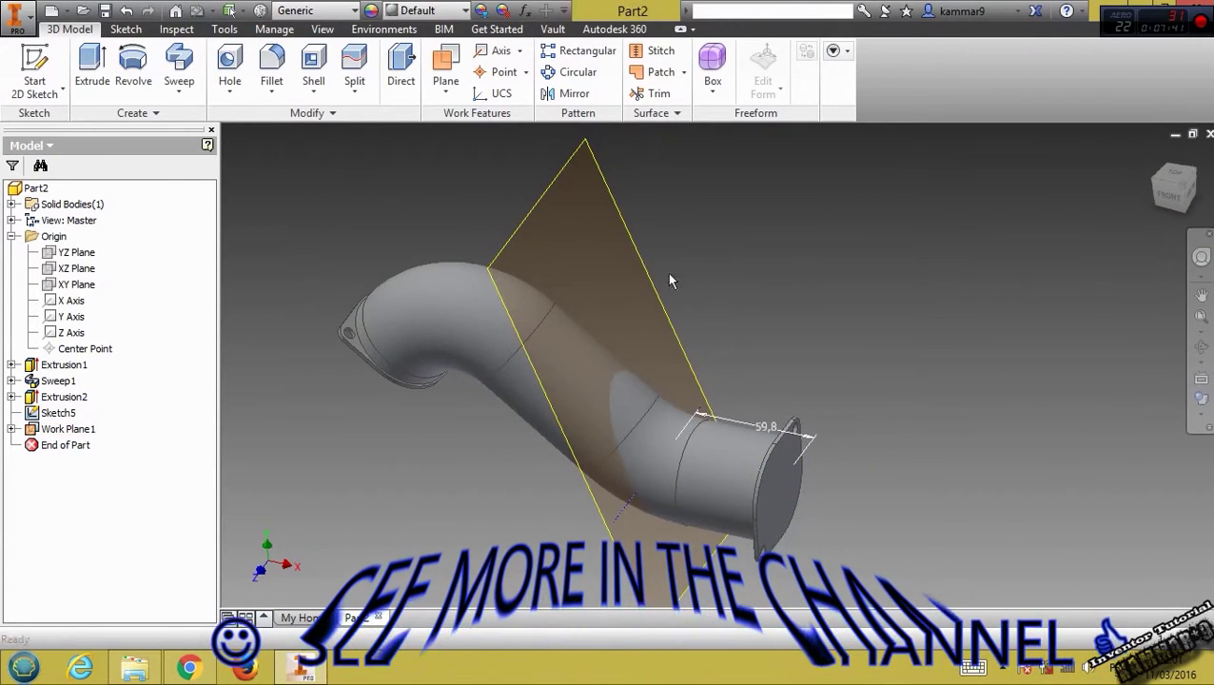
# Step: Mirror the whole pipe solid across Work Plane1 as a new solid, then confirm two bodies exist
pyautogui.keyDown('shift'); pyautogui.moveTo(692, 268); pyautogui.dragTo(686, 291, button='middle'); pyautogui.keyUp('shift')
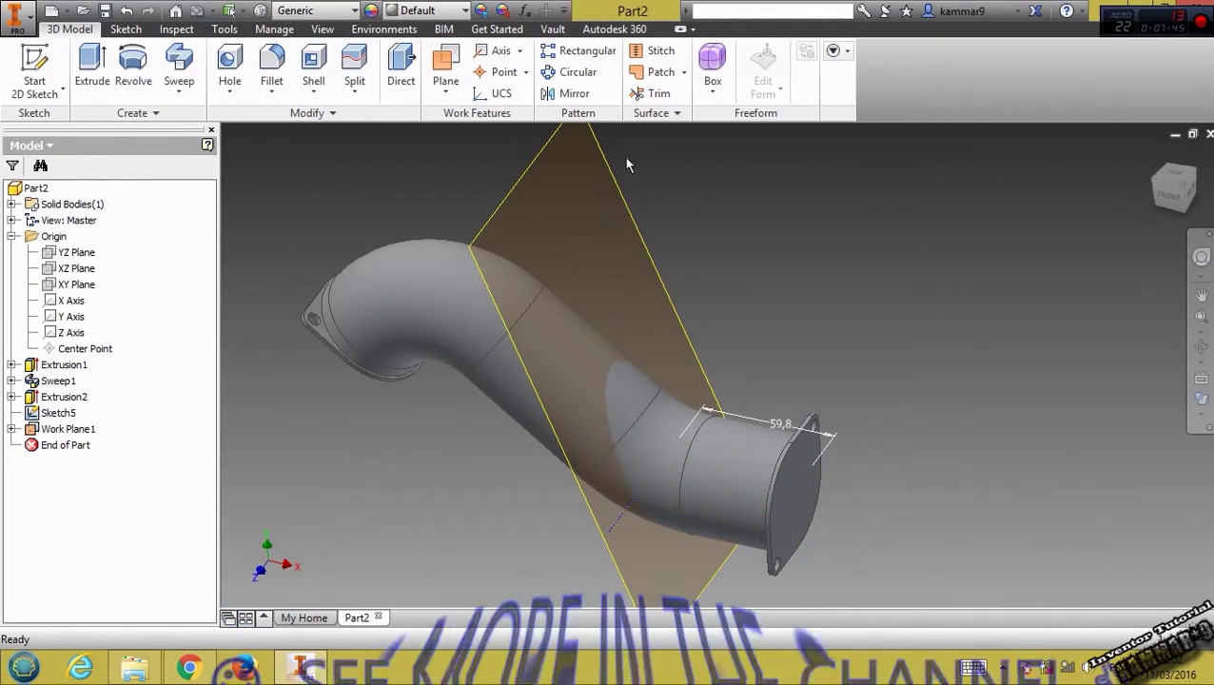
pyautogui.click(571, 94)
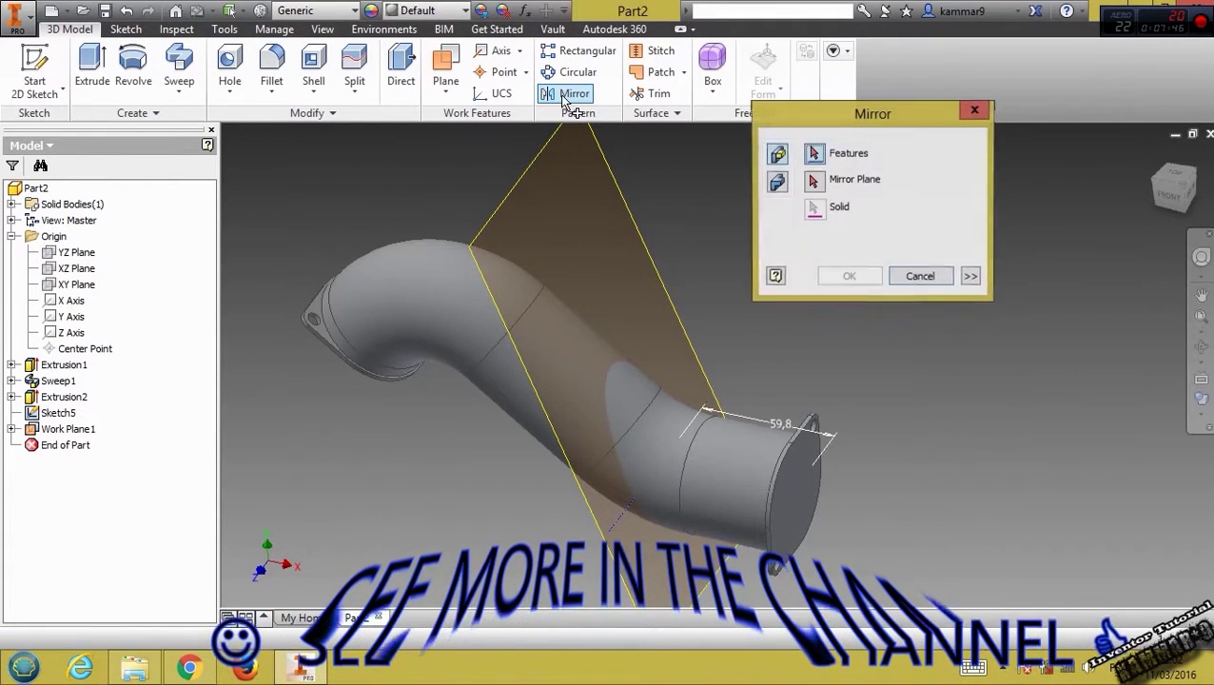
pyautogui.click(777, 183)
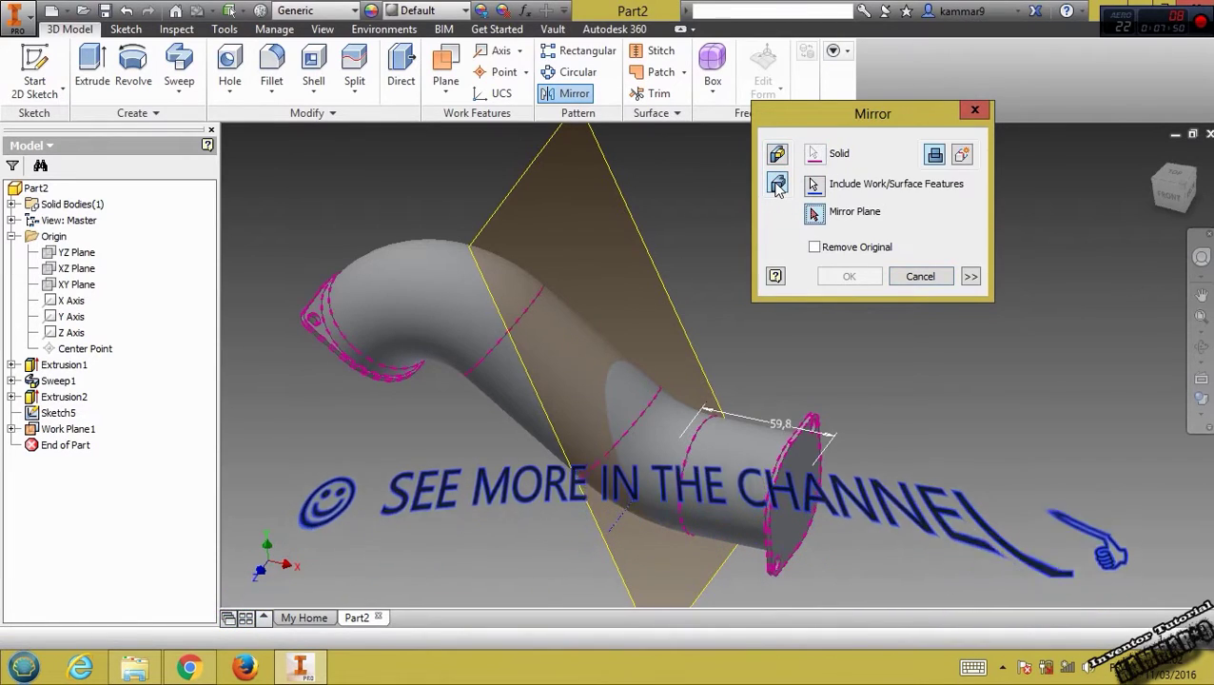
pyautogui.click(962, 154)
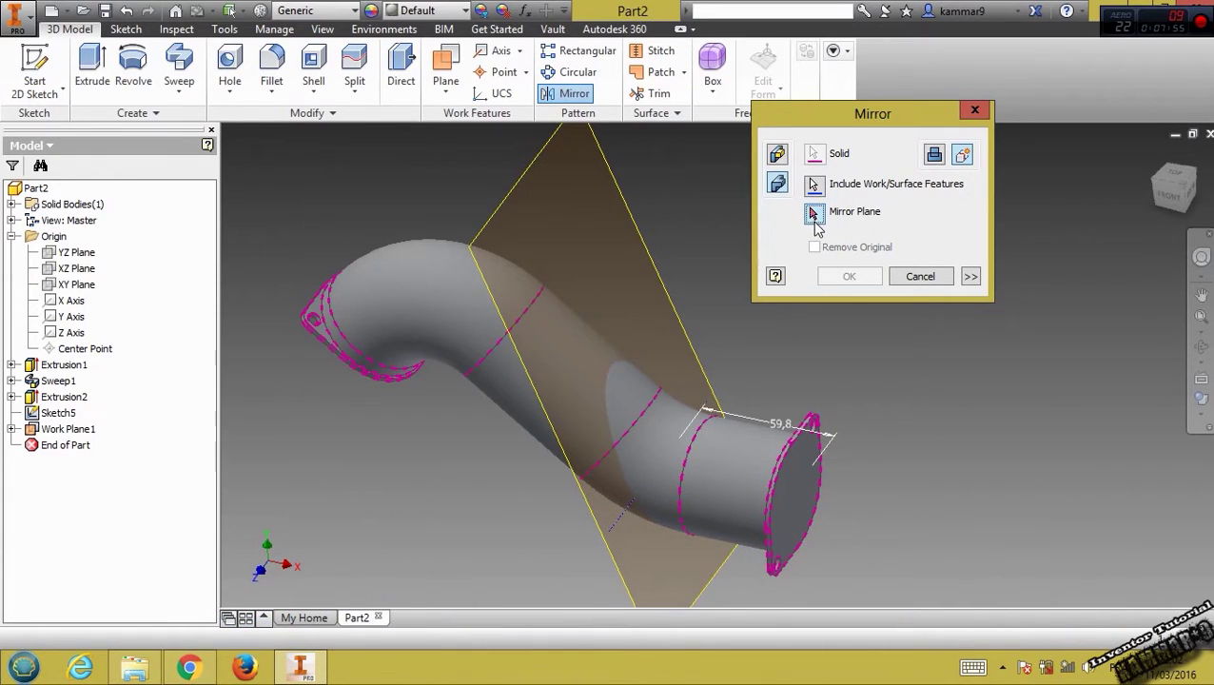
pyautogui.click(814, 216)
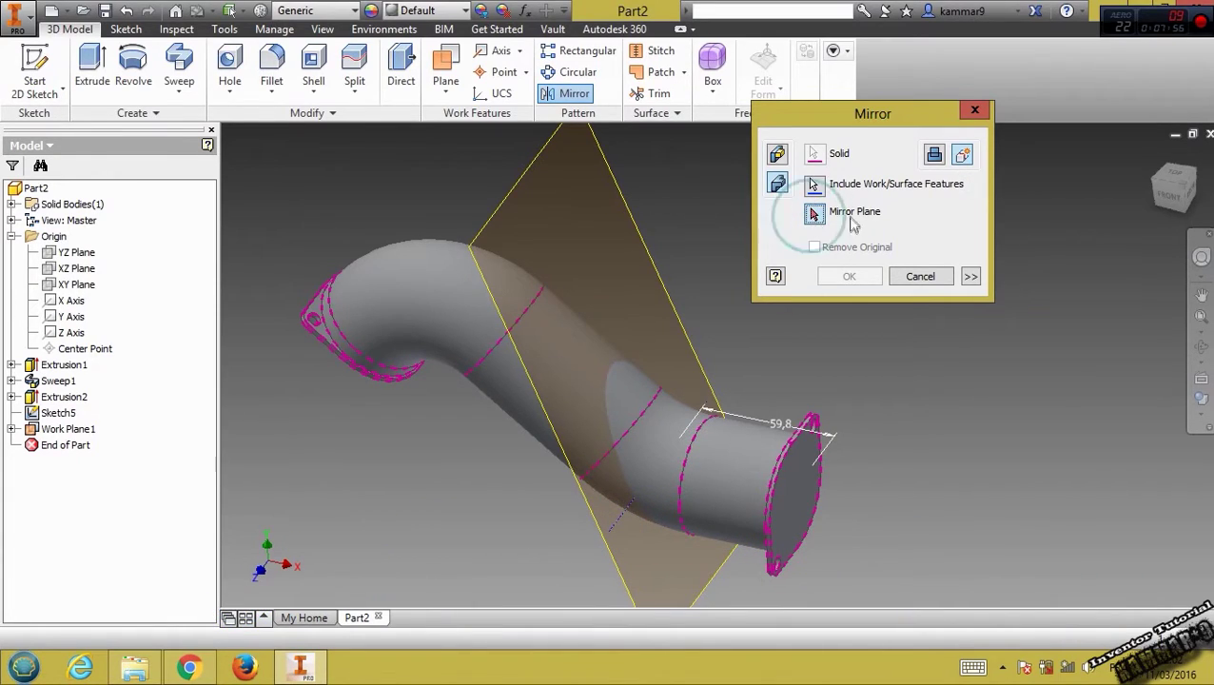
pyautogui.click(627, 221)
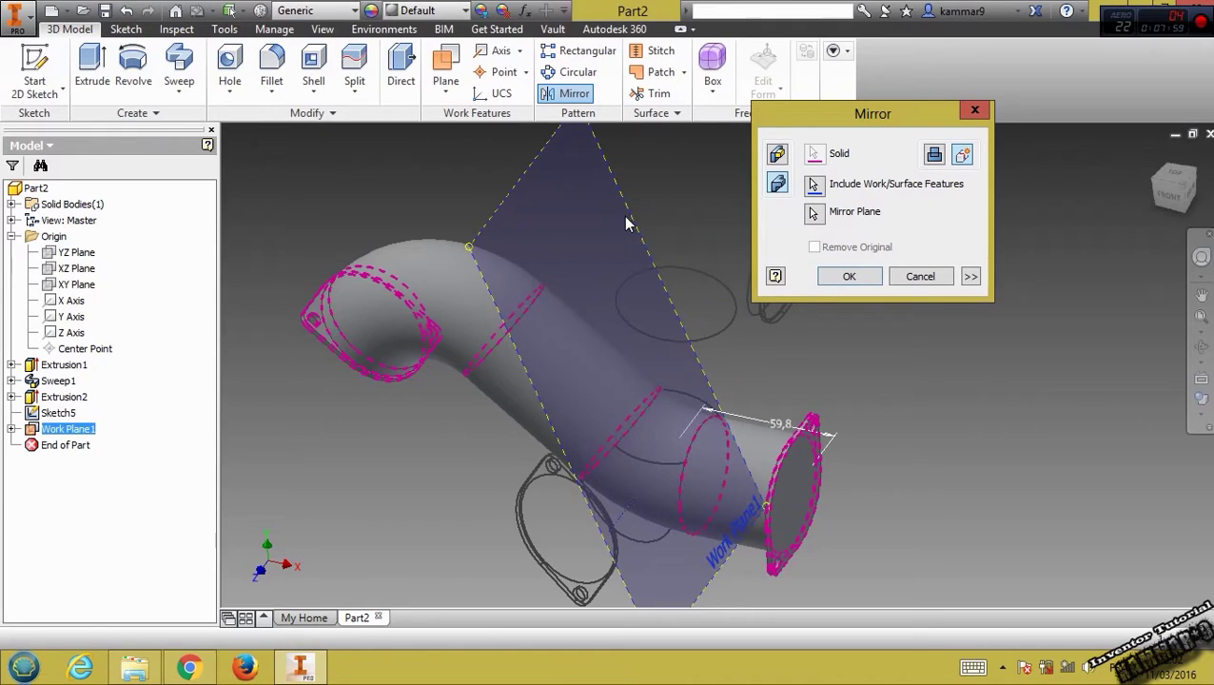
pyautogui.click(840, 278)
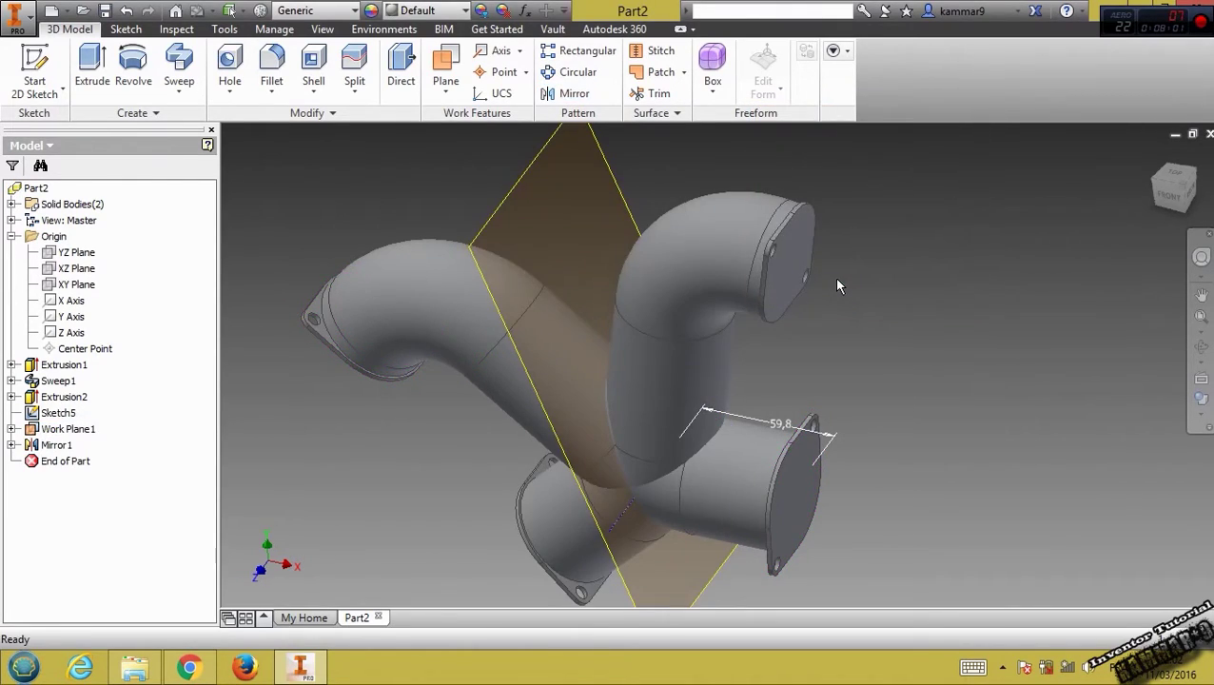
pyautogui.click(11, 203)
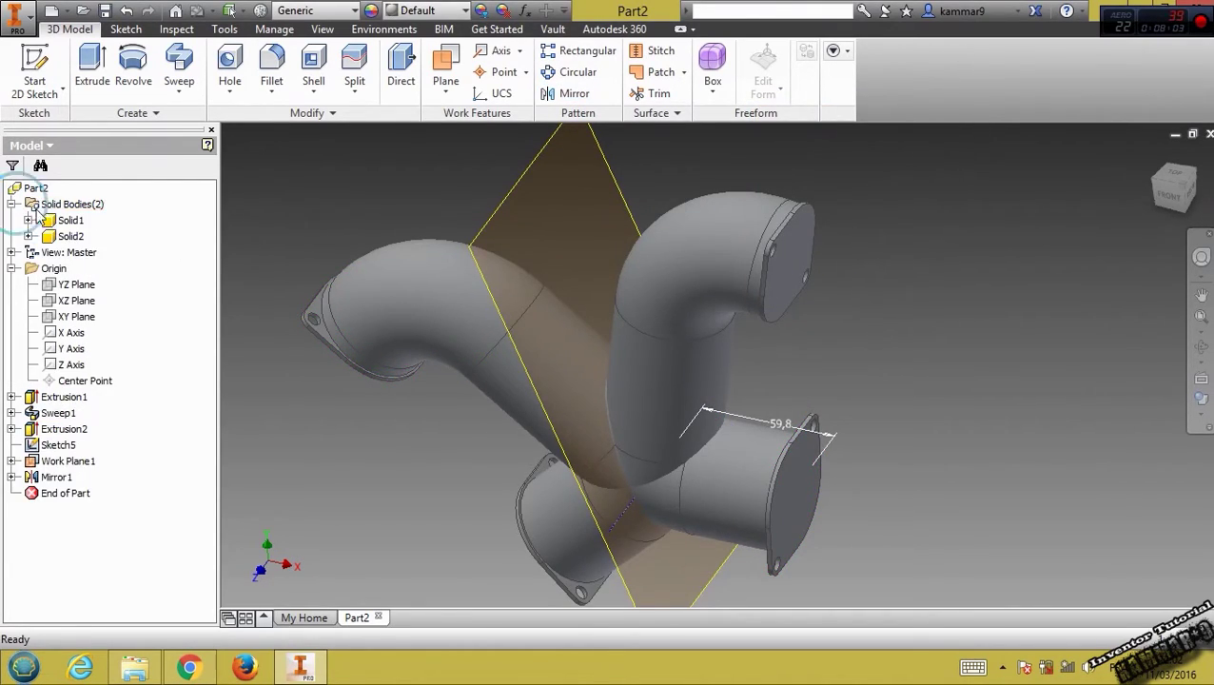
pyautogui.click(11, 203)
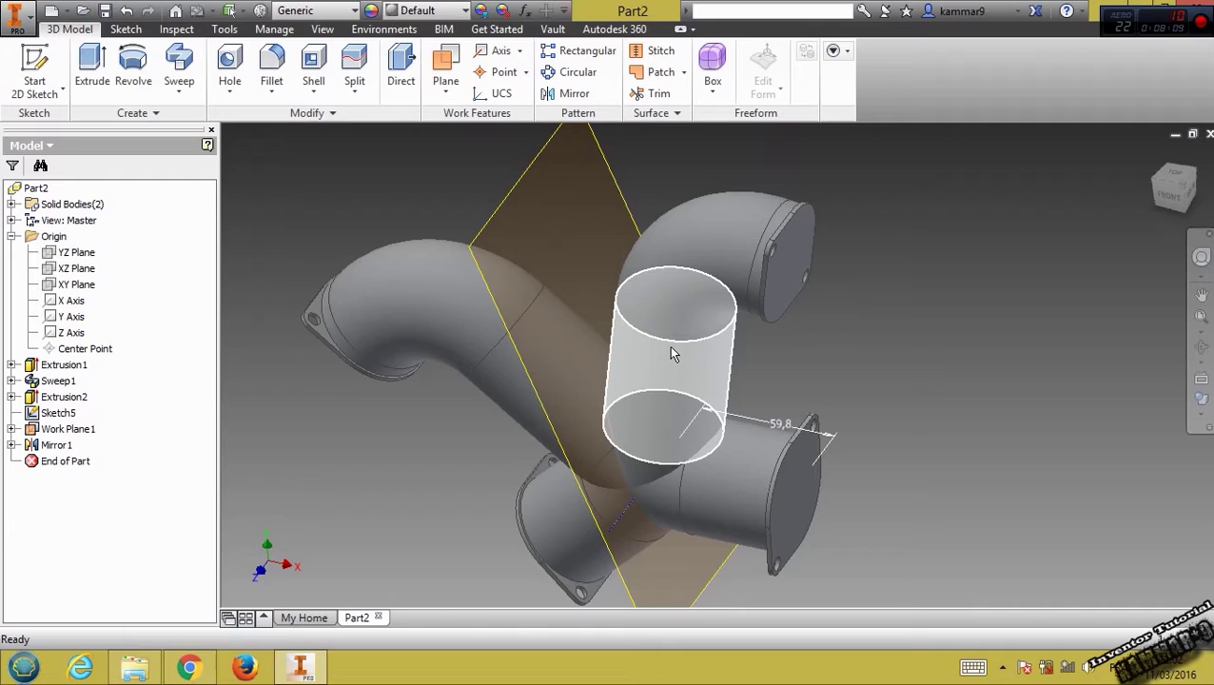
pyautogui.moveTo(672, 353)
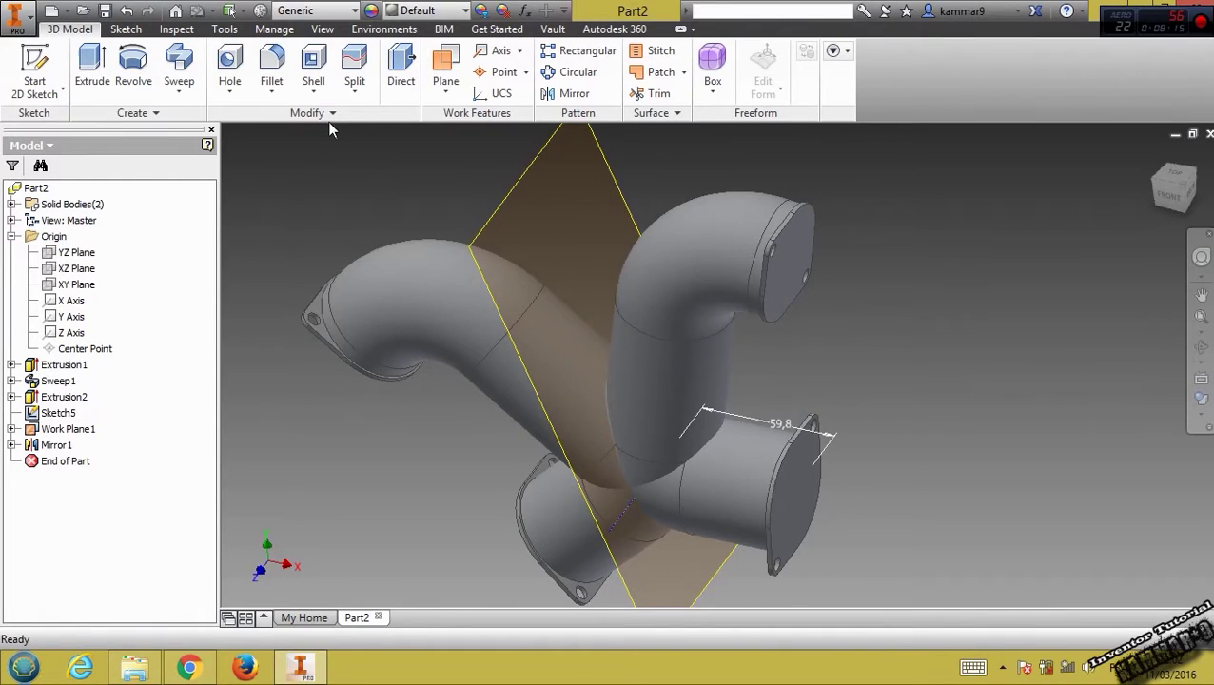
pyautogui.click(329, 115)
# Step: Move the mirrored pipe body with X offset 0 and Z offset 20 mm
pyautogui.click(246, 154)
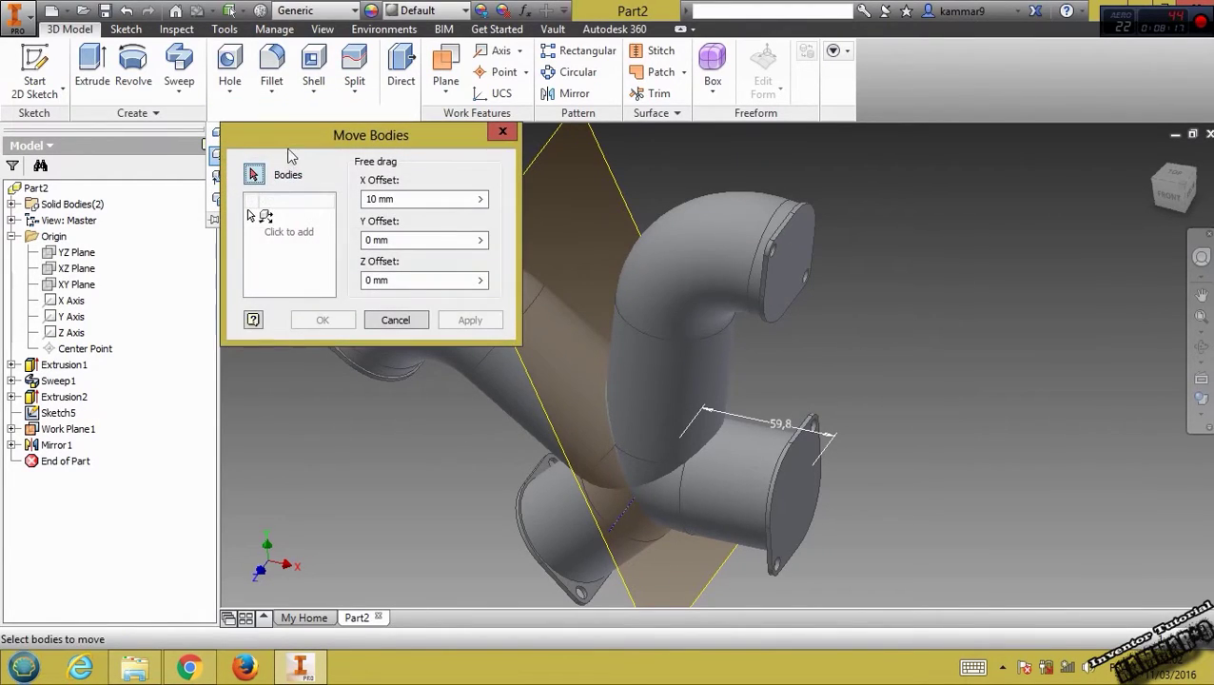
pyautogui.click(716, 251)
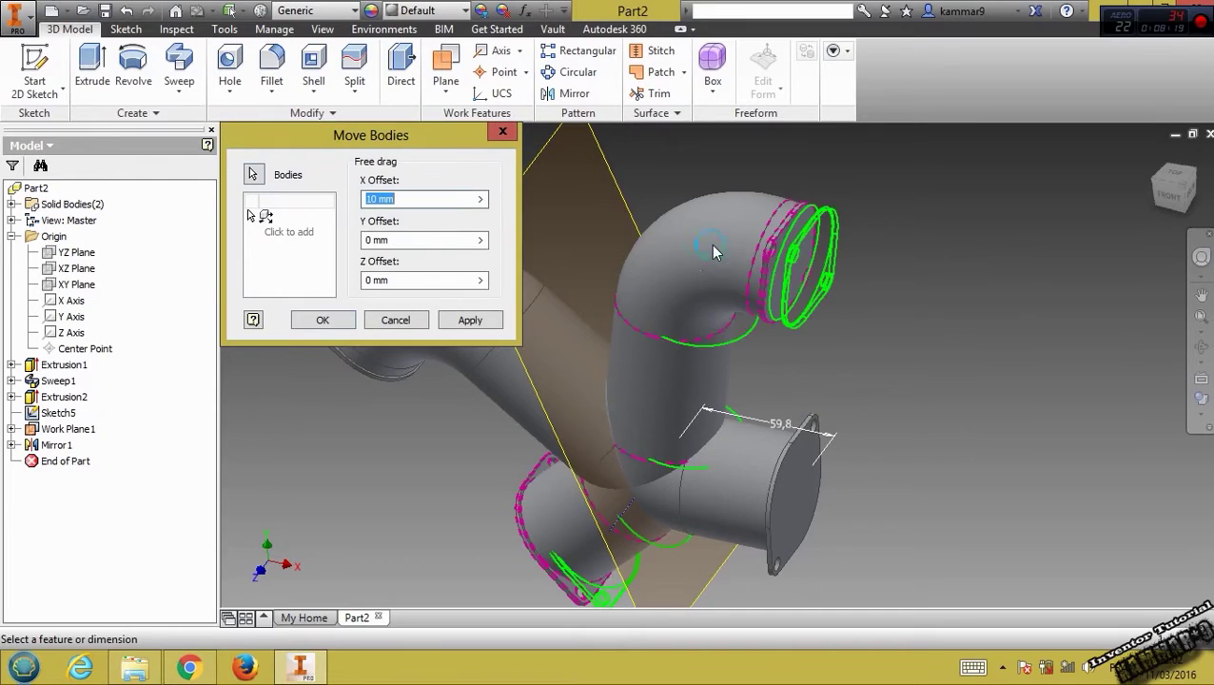
pyautogui.write('0')
pyautogui.click(411, 276)
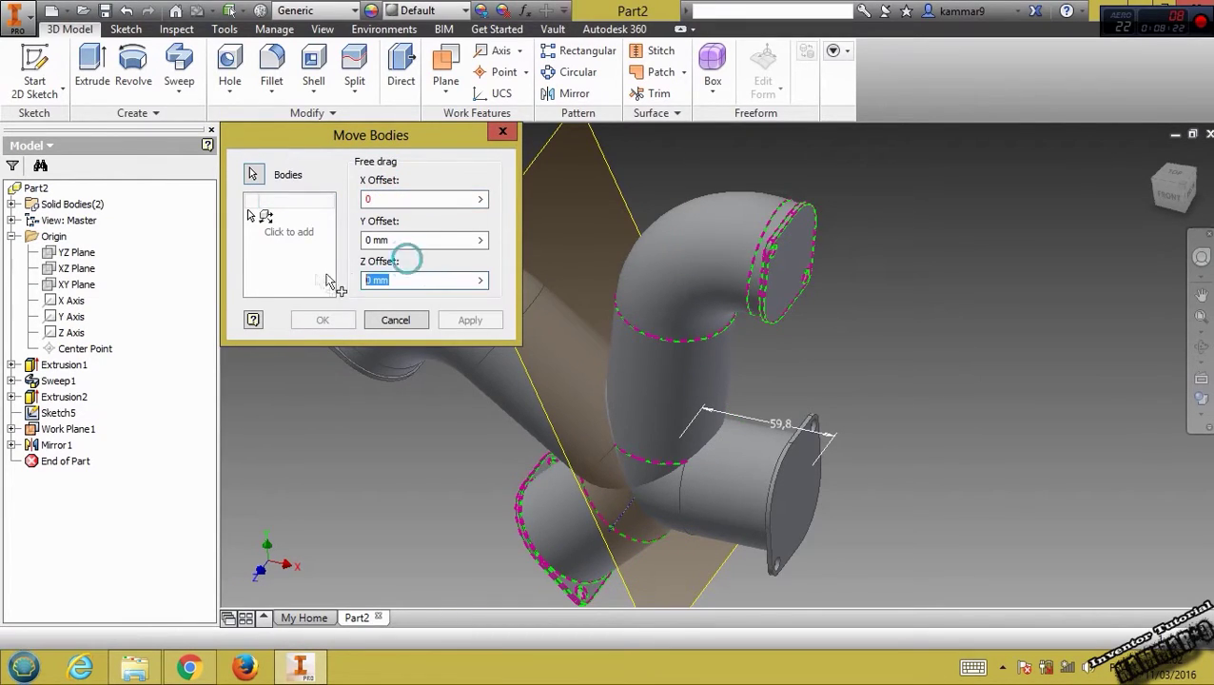
pyautogui.write('20')
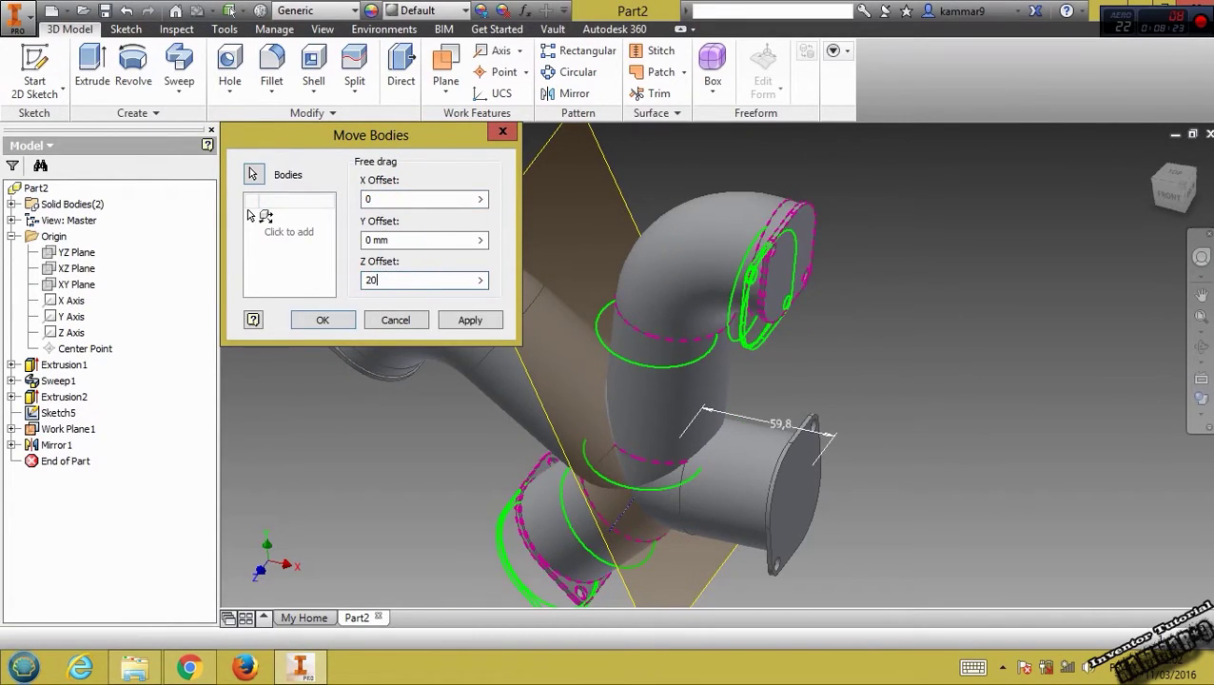
pyautogui.click(324, 320)
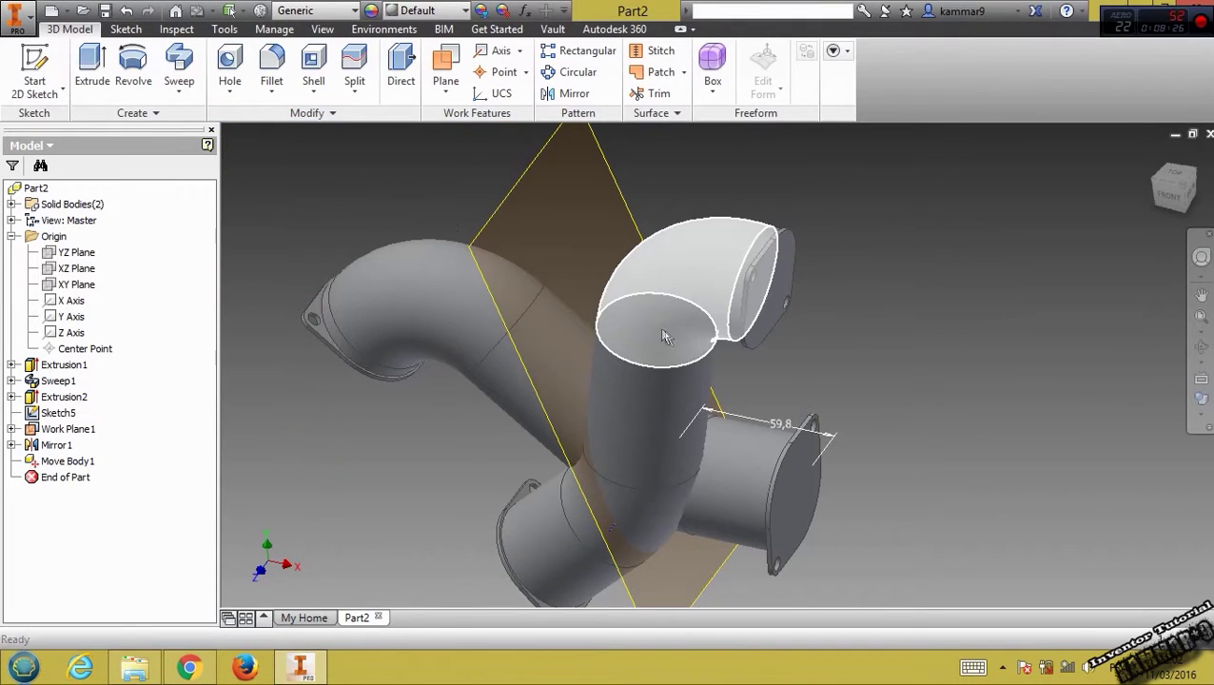
# Step: Combine the original pipe as base and the mirrored pipe as tool body using Join
pyautogui.click(354, 91)
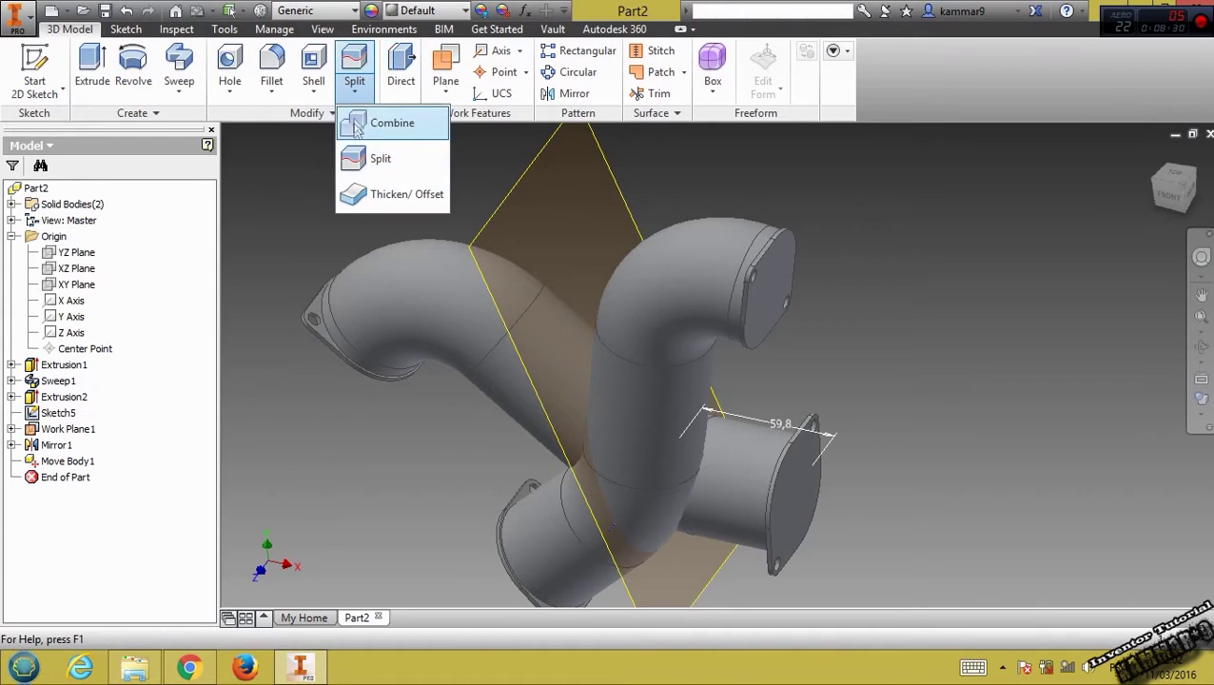
pyautogui.click(400, 134)
pyautogui.click(502, 366)
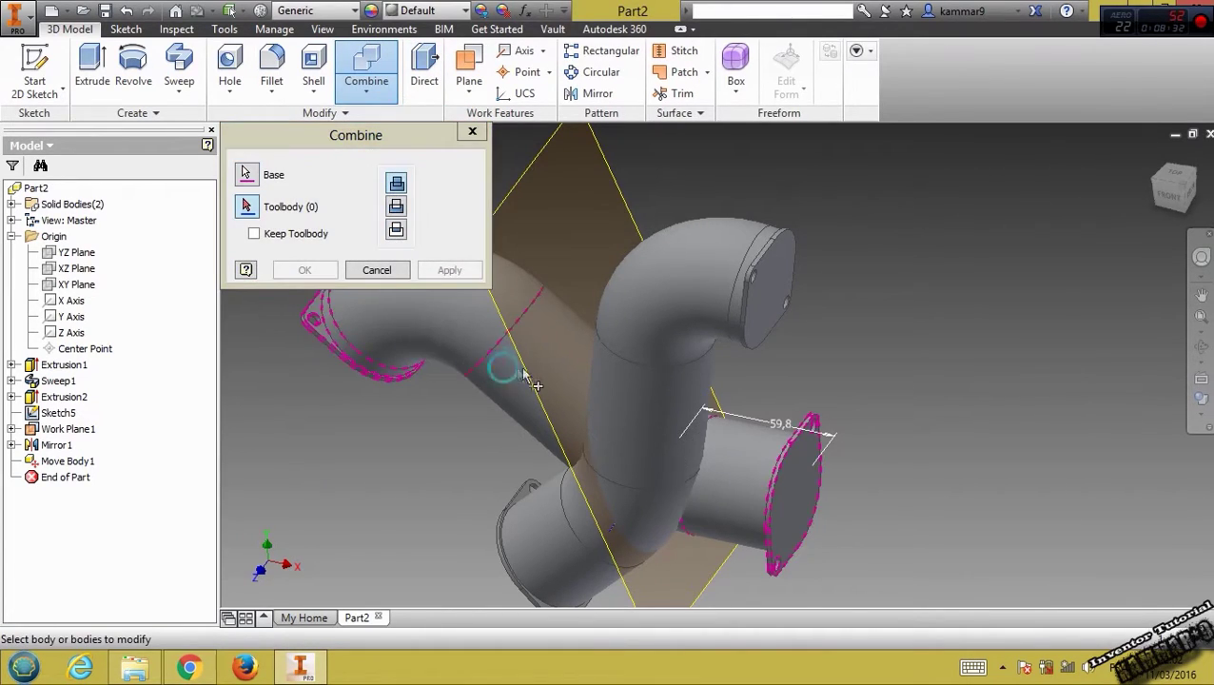
pyautogui.click(678, 328)
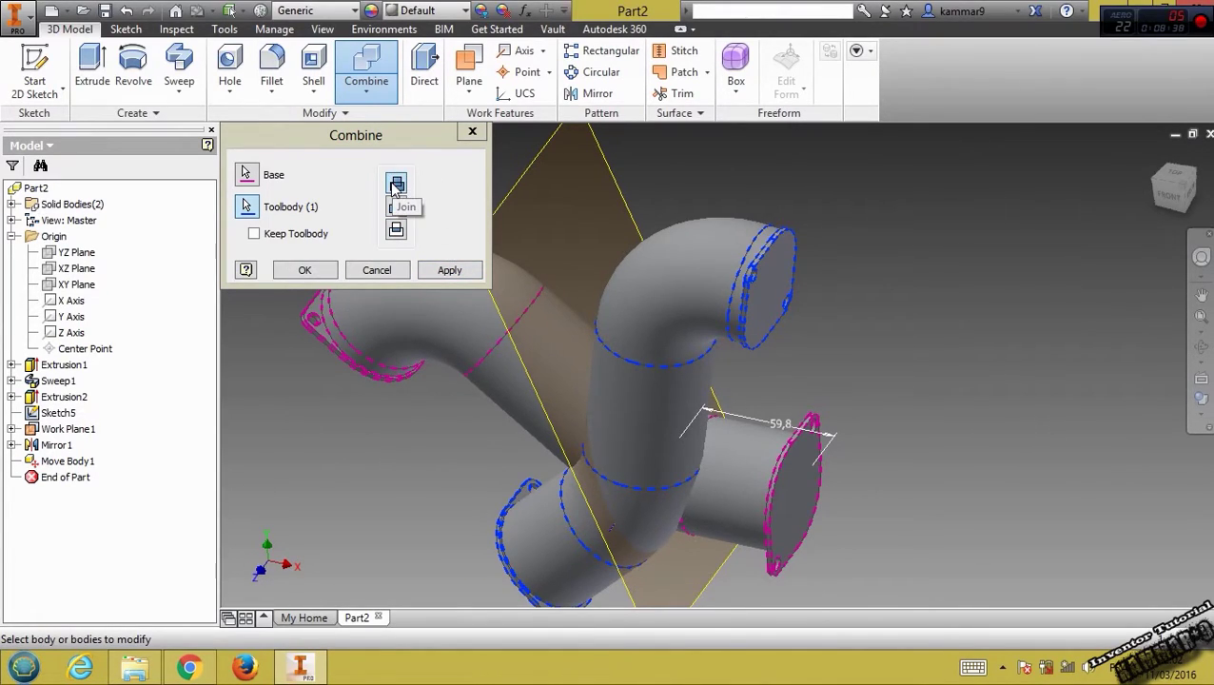
pyautogui.click(450, 270)
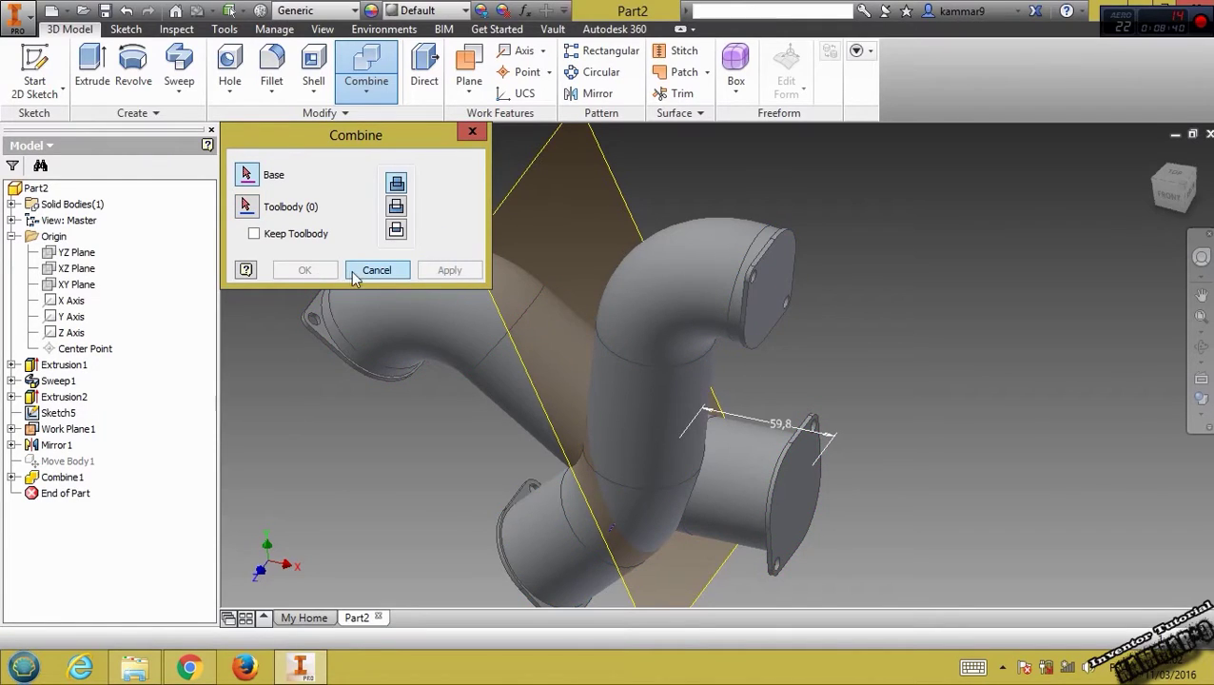
pyautogui.click(355, 272)
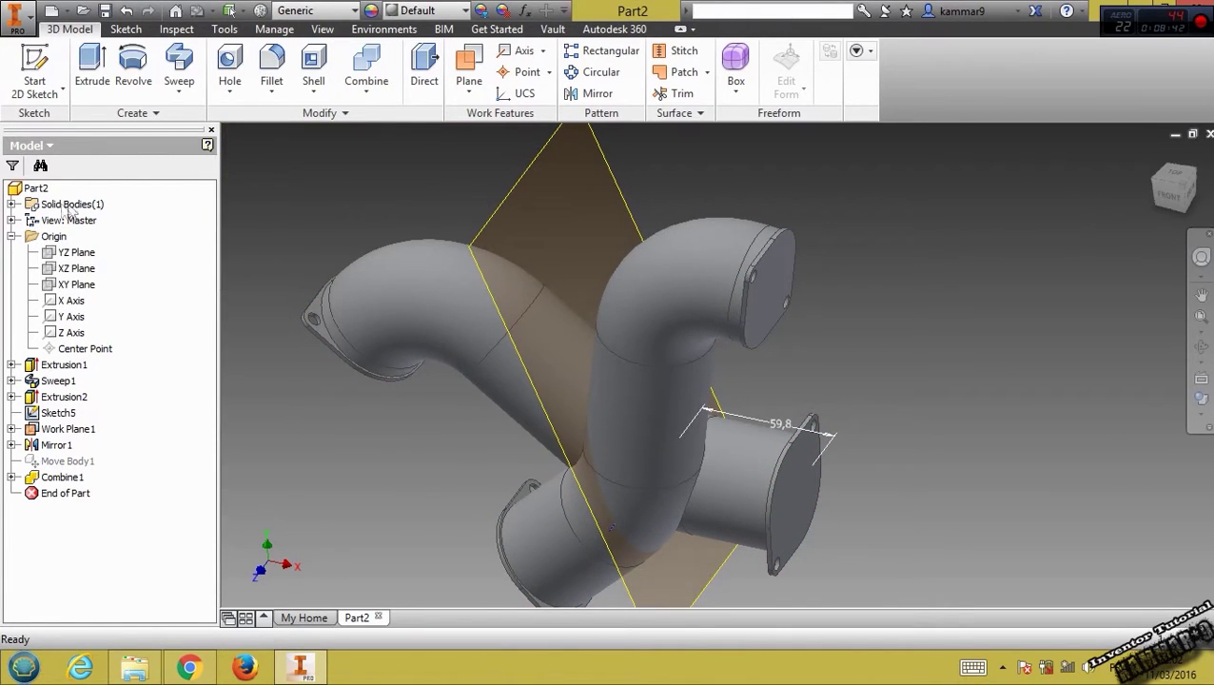
# Step: Apply a radius-10 fillet to the junction edge chain where the two pipes meet
pyautogui.click(10, 204)
pyautogui.click(11, 203)
pyautogui.keyDown('shift'); pyautogui.moveTo(412, 488); pyautogui.dragTo(434, 339, button='middle'); pyautogui.keyUp('shift')
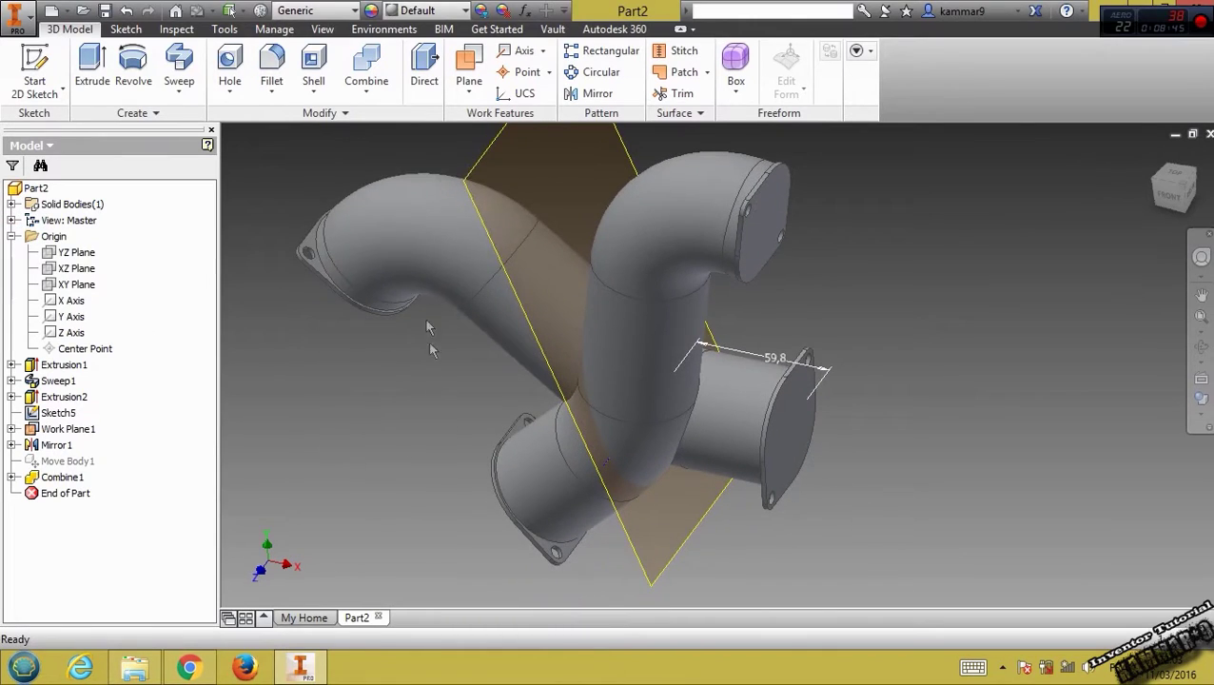
pyautogui.click(269, 67)
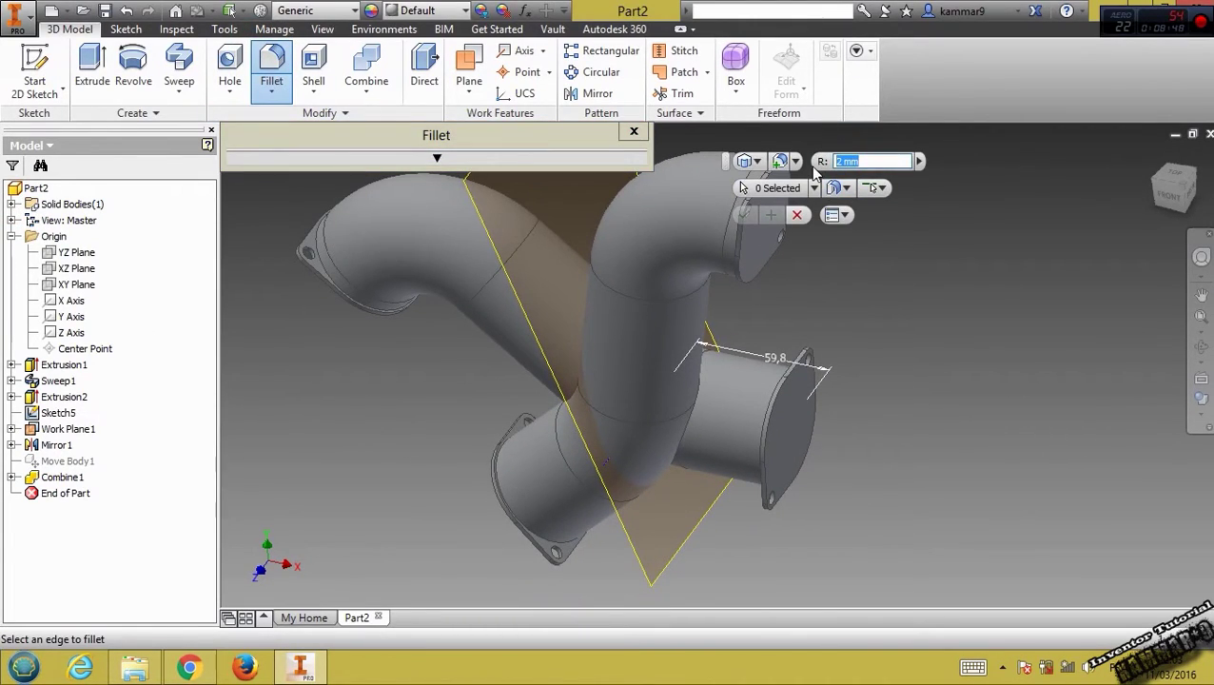
pyautogui.click(701, 407)
pyautogui.write('10')
pyautogui.click(841, 370)
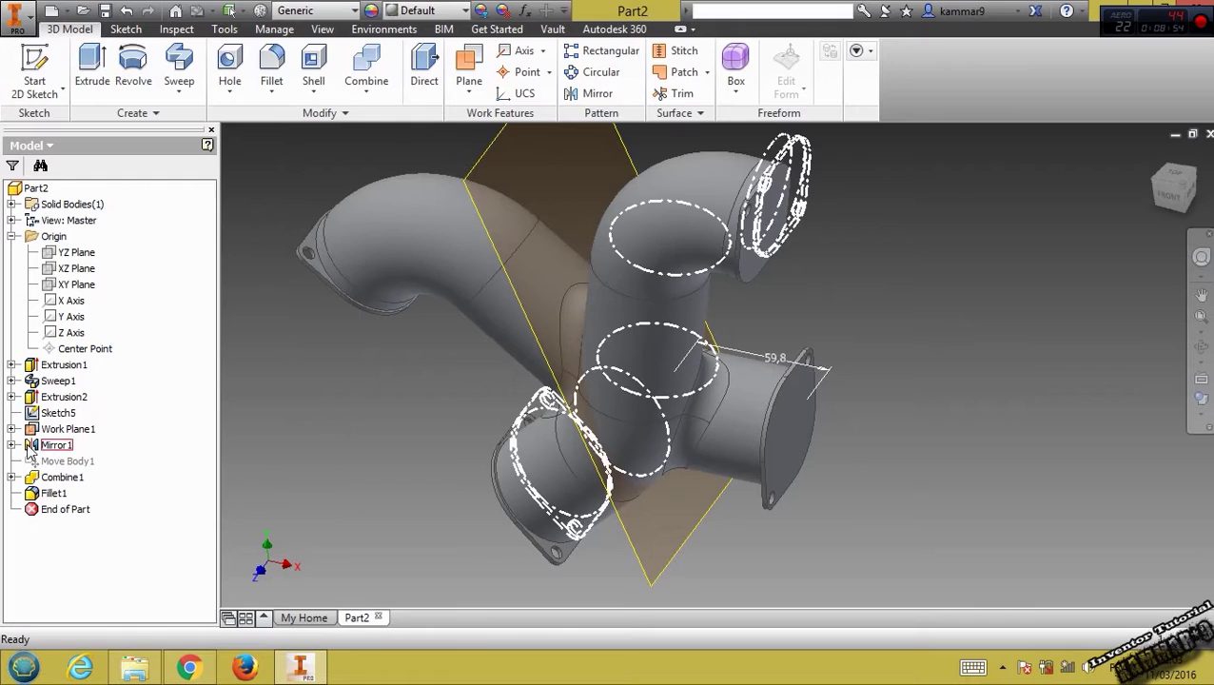
# Step: Turn off the visibility of Sketch5
pyautogui.click(50, 413)
pyautogui.rightClick(53, 416)
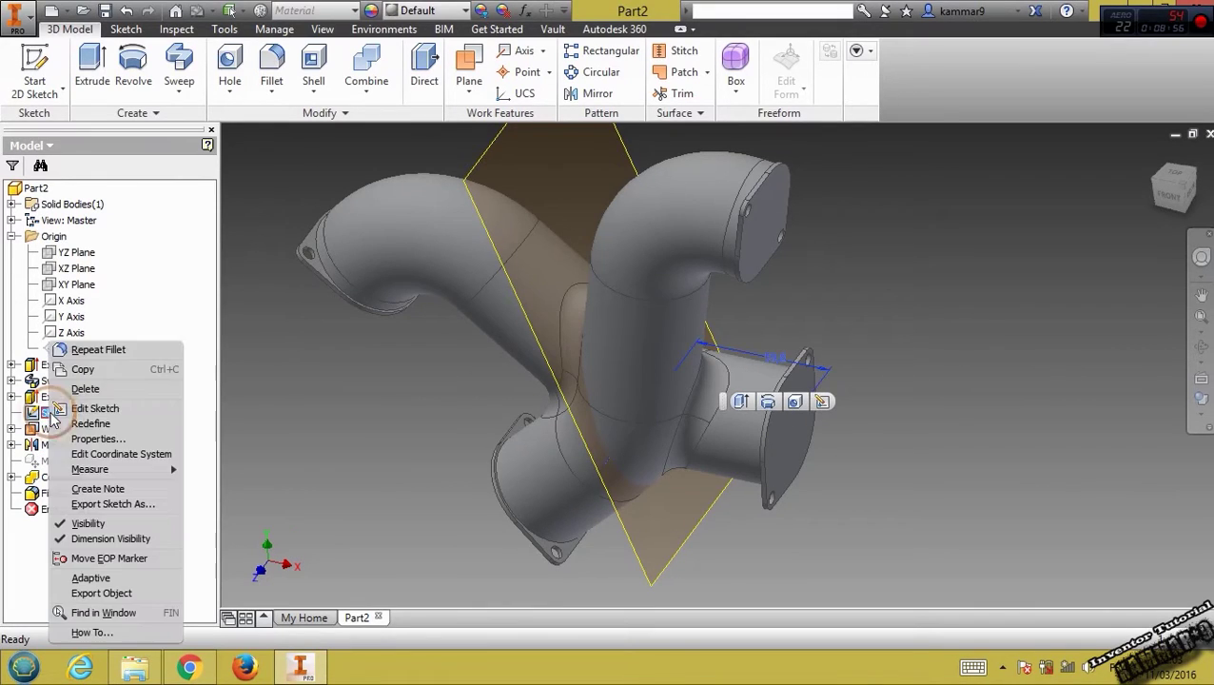
pyautogui.click(80, 525)
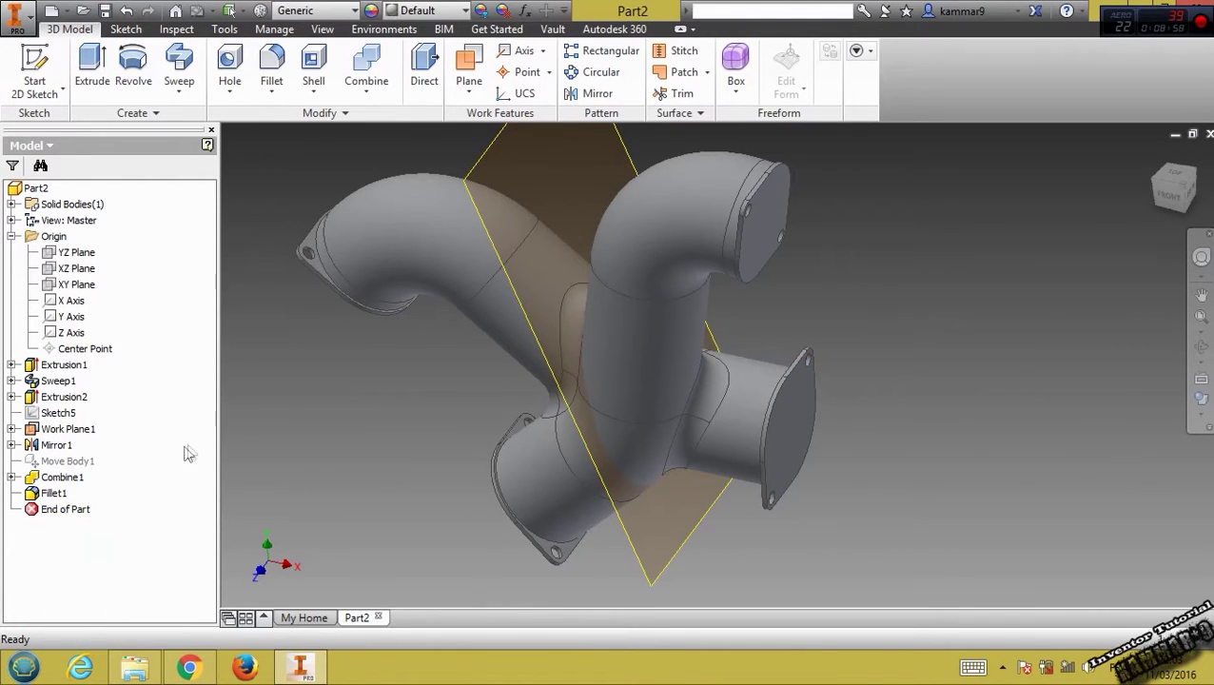
# Step: Turn off the visibility of Work Plane1
pyautogui.rightClick(59, 429)
pyautogui.click(69, 431)
pyautogui.moveTo(394, 417); pyautogui.dragTo(478, 411, button='middle')
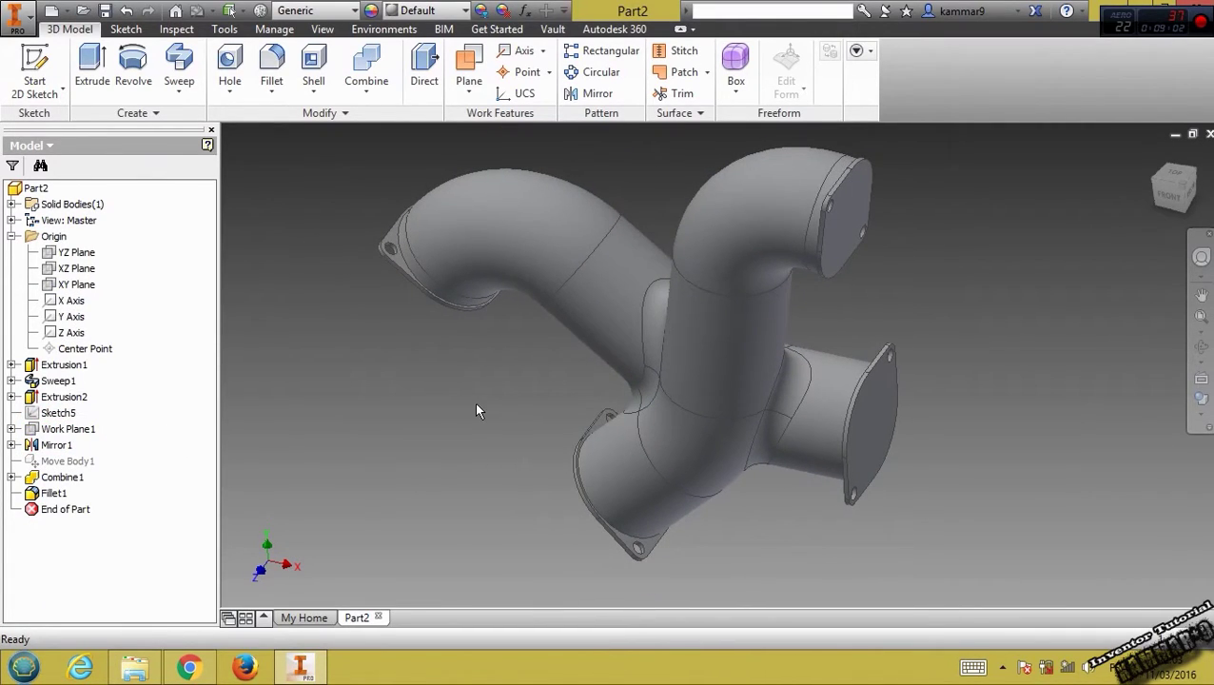
# Step: Shell the part to 2 mm thickness, removing the flange end faces to leave them open
pyautogui.click(314, 67)
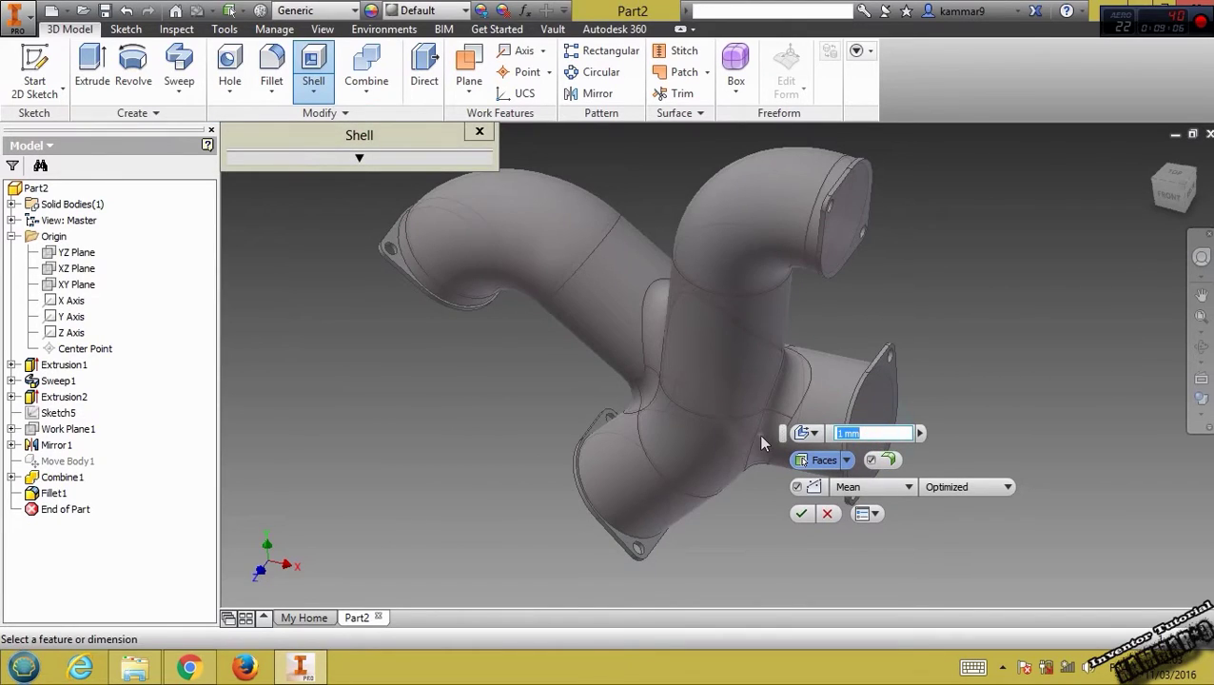
pyautogui.write('2')
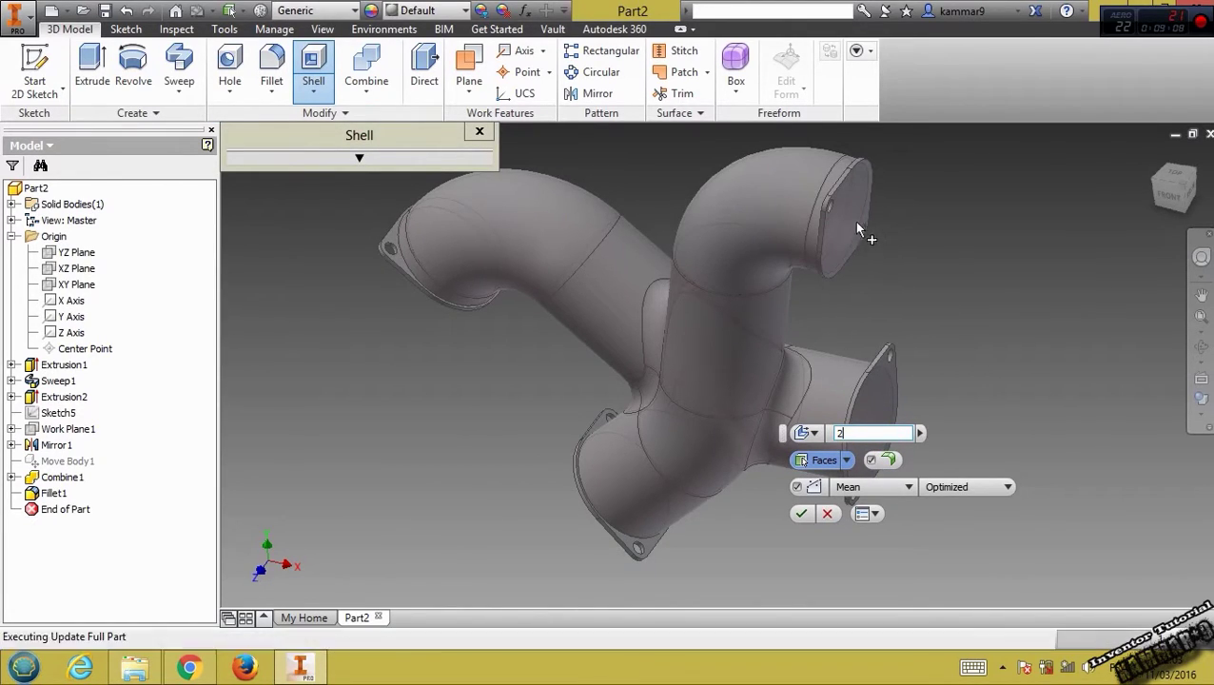
pyautogui.click(838, 230)
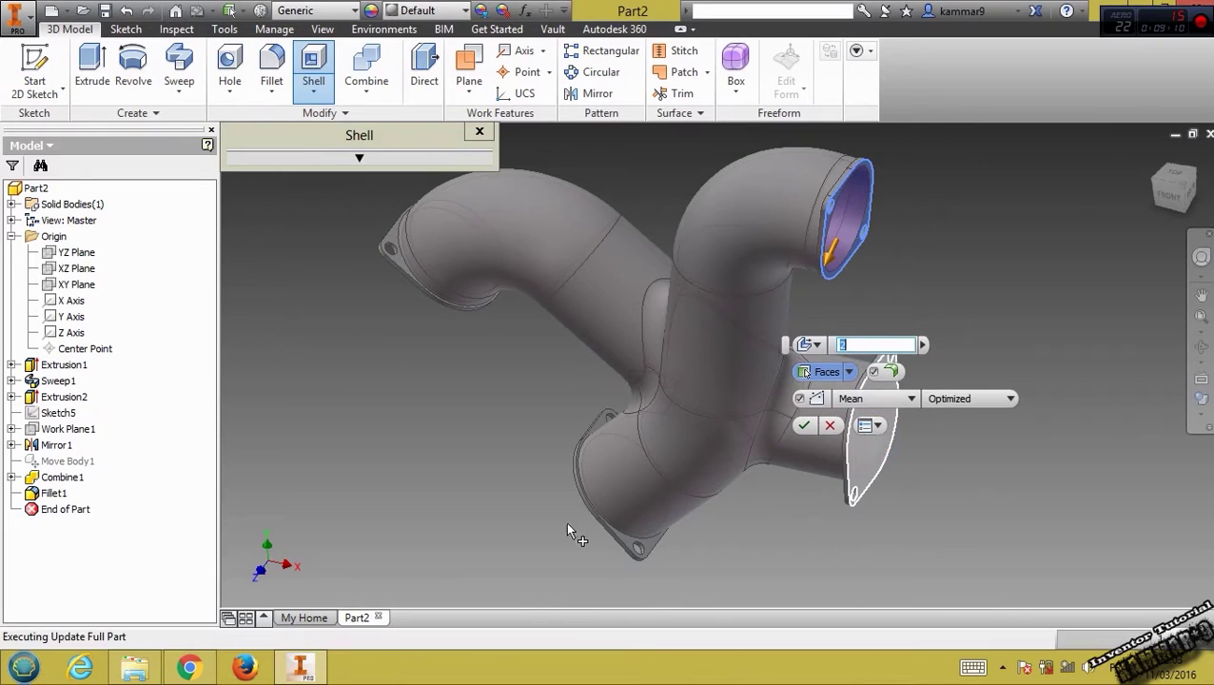
pyautogui.keyDown('shift'); pyautogui.moveTo(568, 523); pyautogui.dragTo(645, 447, button='middle'); pyautogui.keyUp('shift')
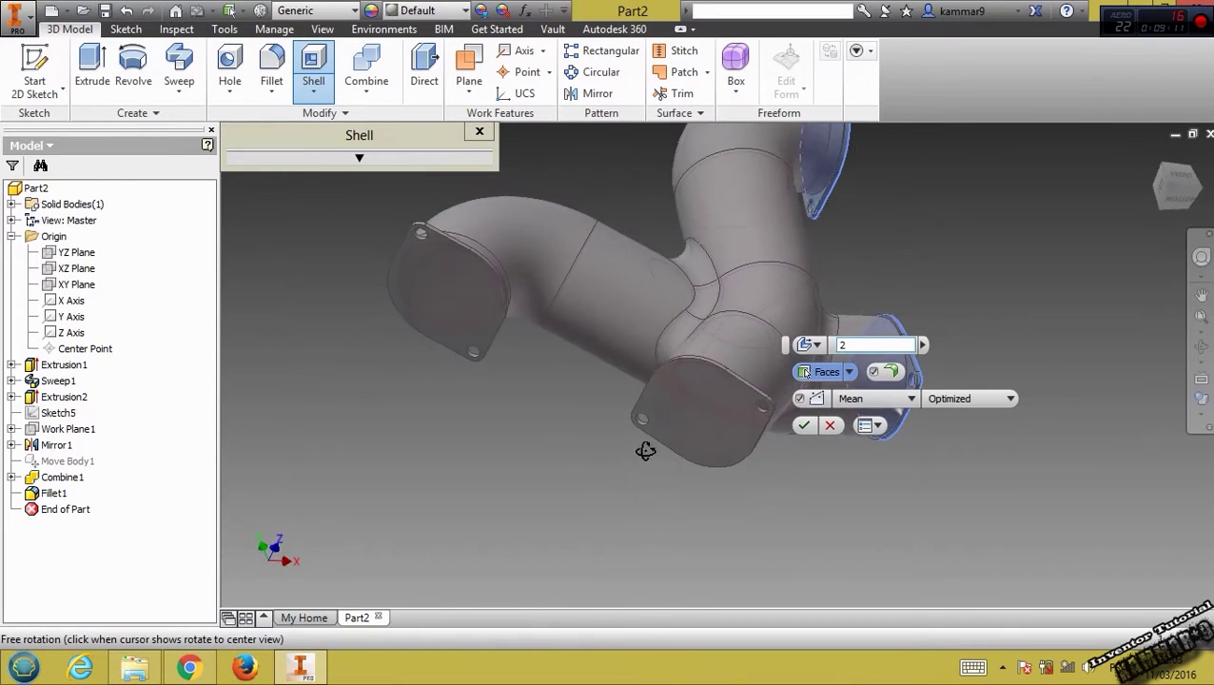
pyautogui.click(455, 285)
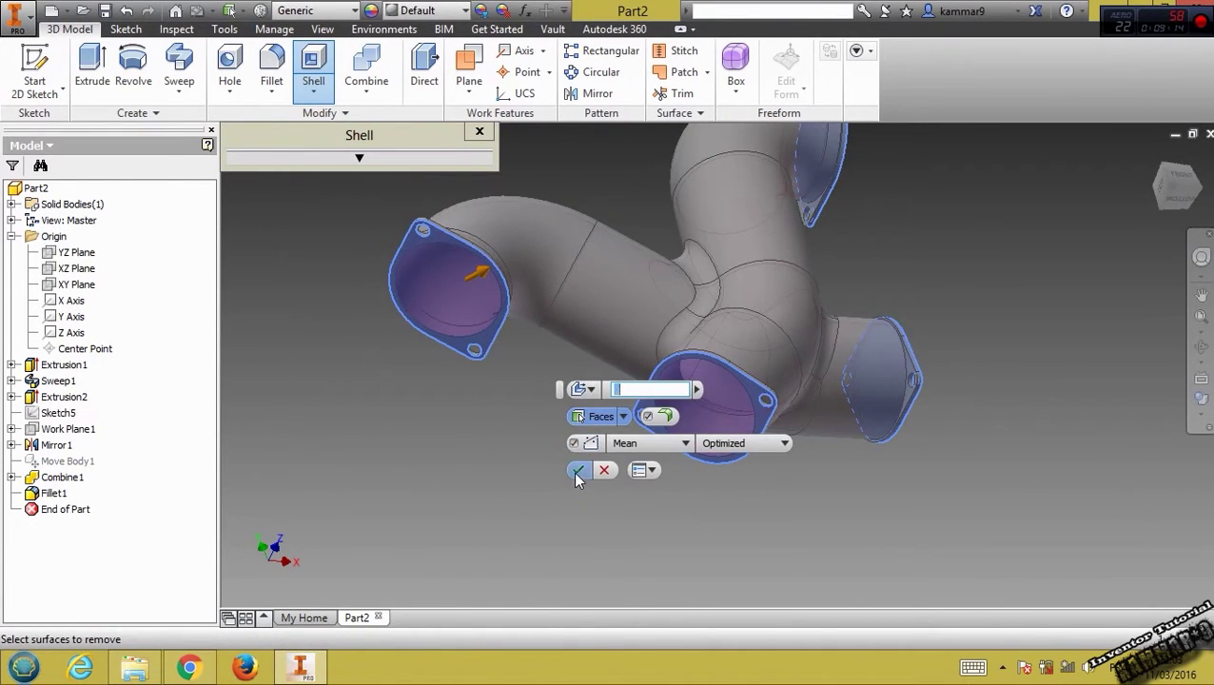
pyautogui.click(578, 472)
pyautogui.keyDown('shift'); pyautogui.moveTo(628, 400); pyautogui.dragTo(735, 272, button='middle'); pyautogui.keyUp('shift')
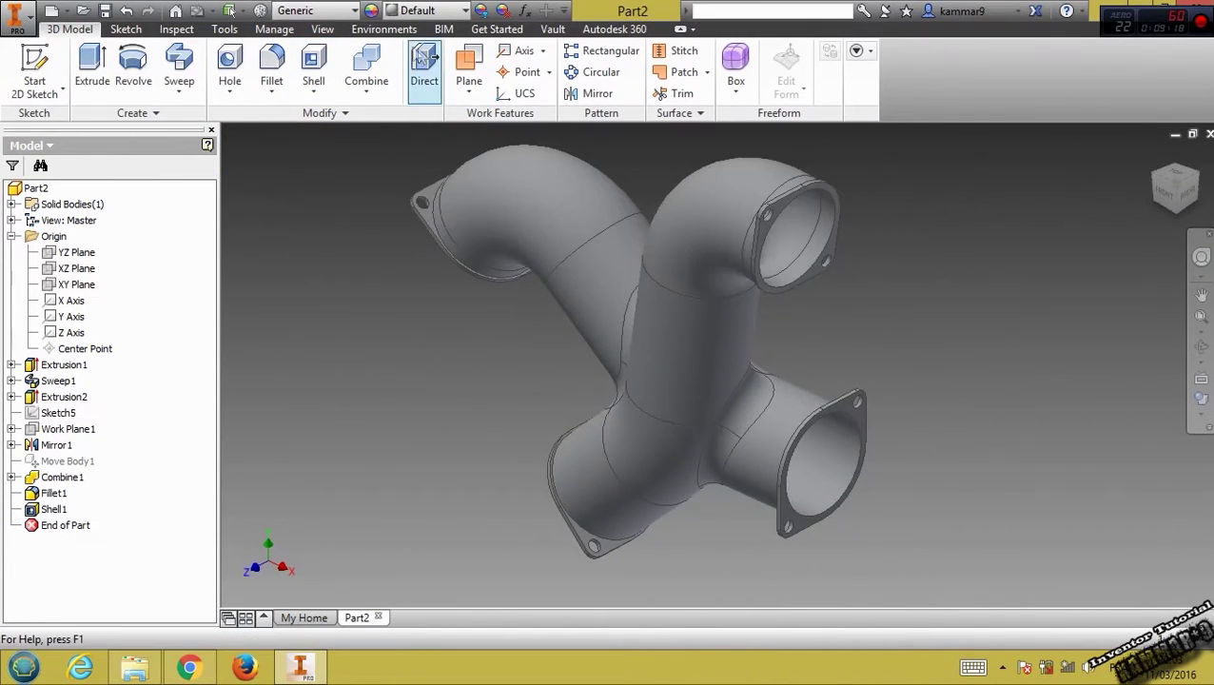
# Step: Assign Stainless Steel from the Quick Access material list to the hollow pipe manifold
pyautogui.click(324, 10)
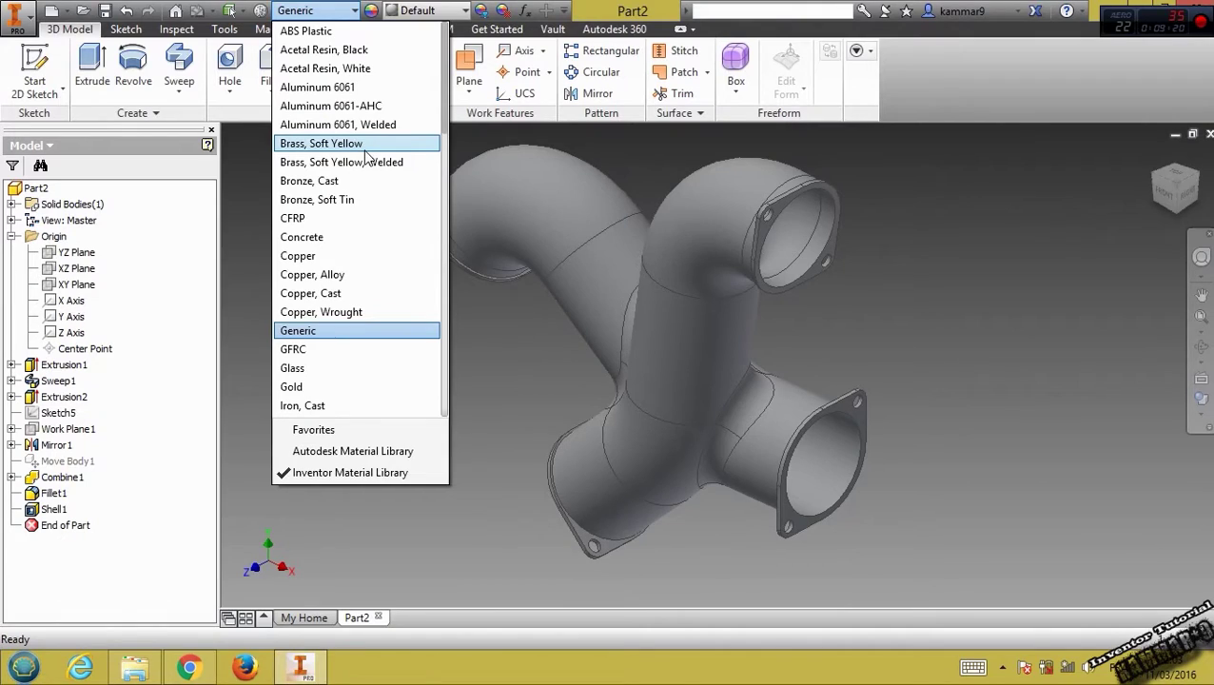
pyautogui.press('s')
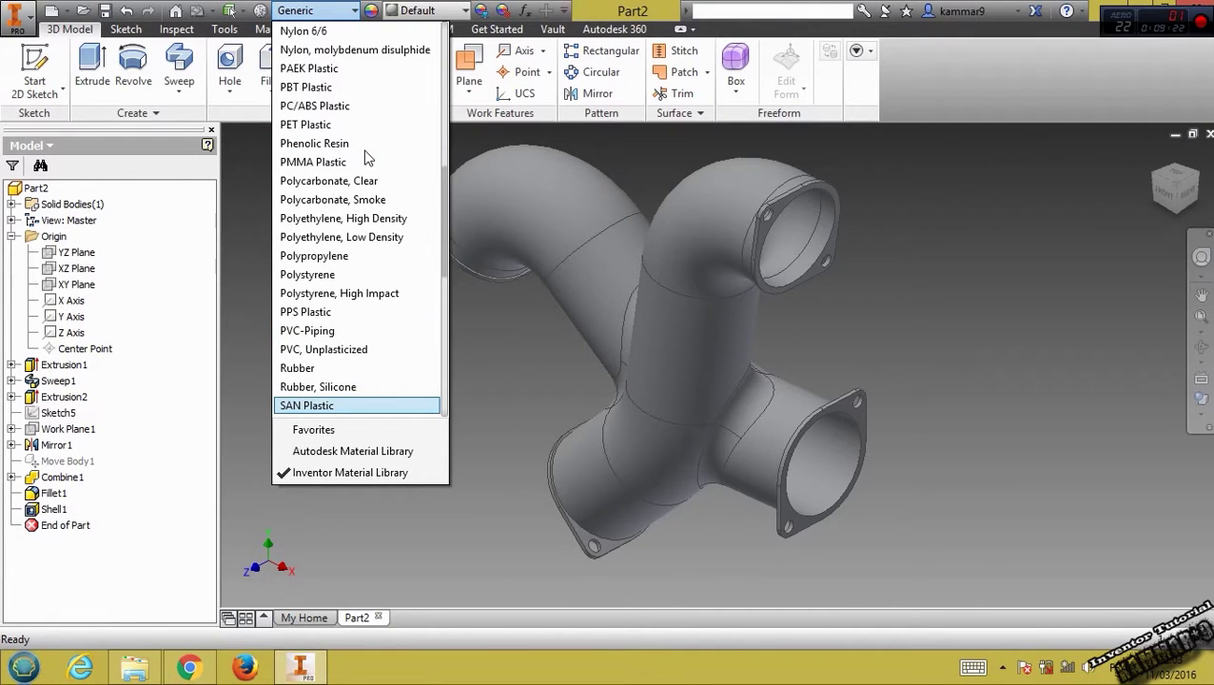
pyautogui.scroll(-2, 347, 217)
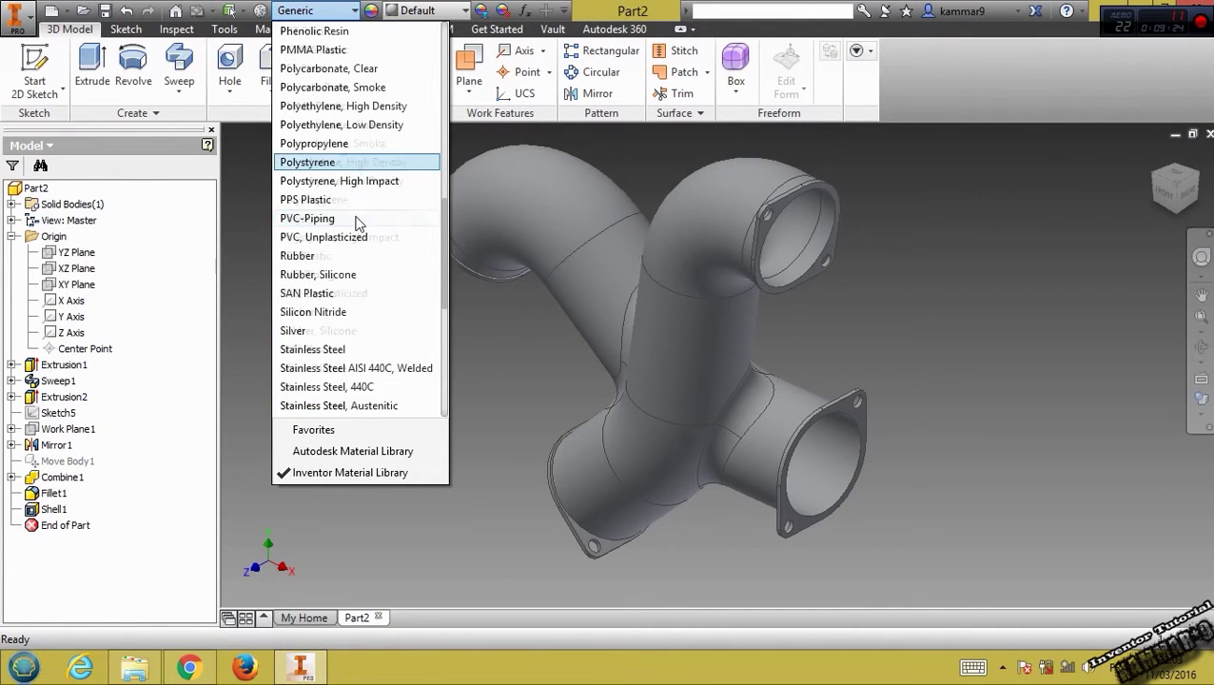
pyautogui.click(314, 350)
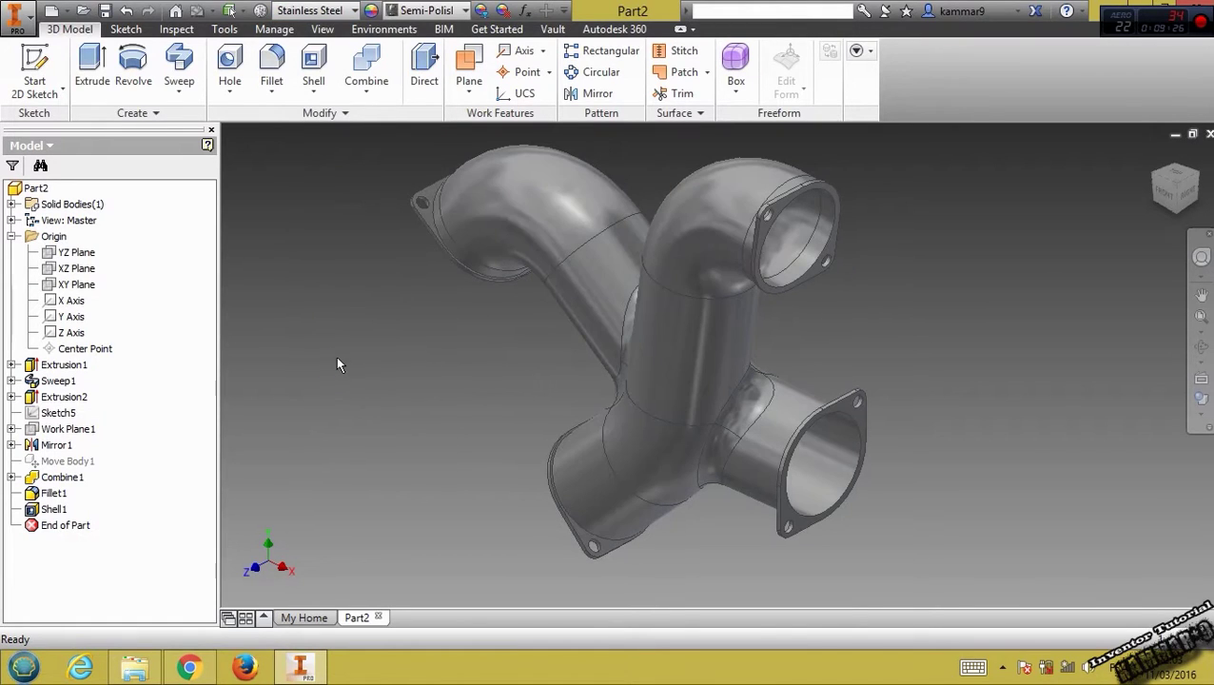
pyautogui.keyDown('shift'); pyautogui.moveTo(502, 368); pyautogui.dragTo(582, 271, button='middle'); pyautogui.keyUp('shift')
pyautogui.moveTo(501, 247); pyautogui.dragTo(607, 287)
pyautogui.press('Escape')
pyautogui.scroll(5, 590, 364)
pyautogui.keyDown('shift'); pyautogui.moveTo(590, 371); pyautogui.dragTo(624, 361, button='middle'); pyautogui.keyUp('shift')
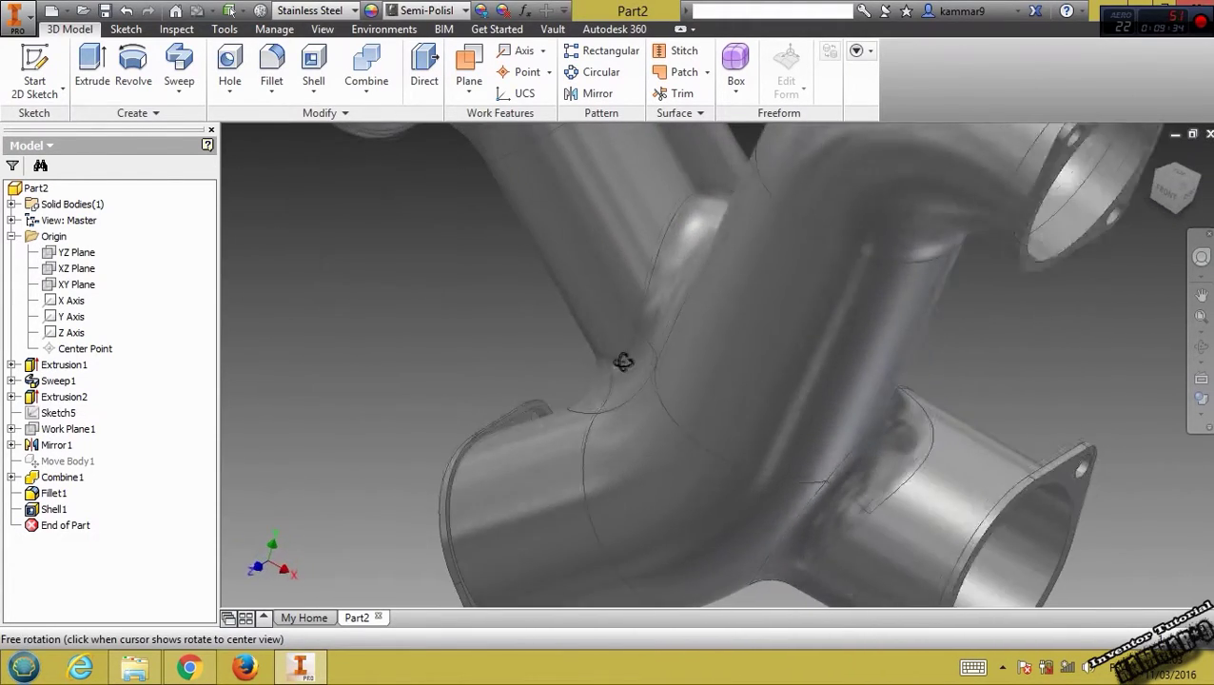
pyautogui.scroll(-5, 619, 353)
pyautogui.scroll(5, 720, 464)
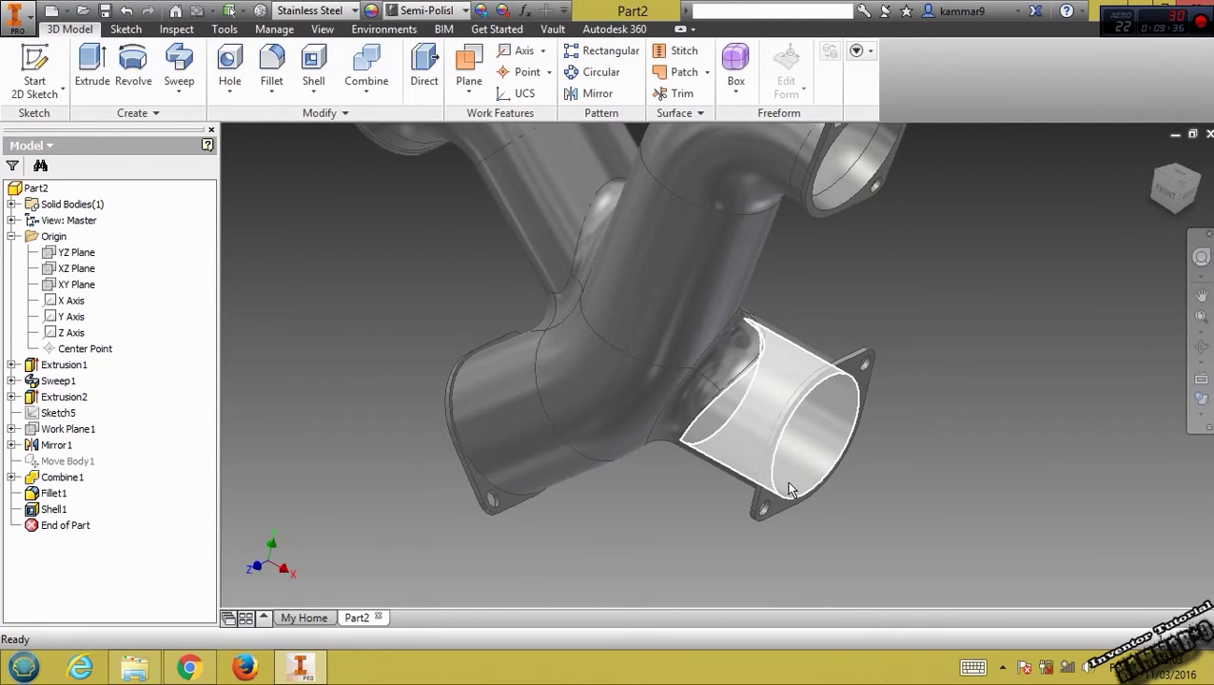
pyautogui.moveTo(789, 490)
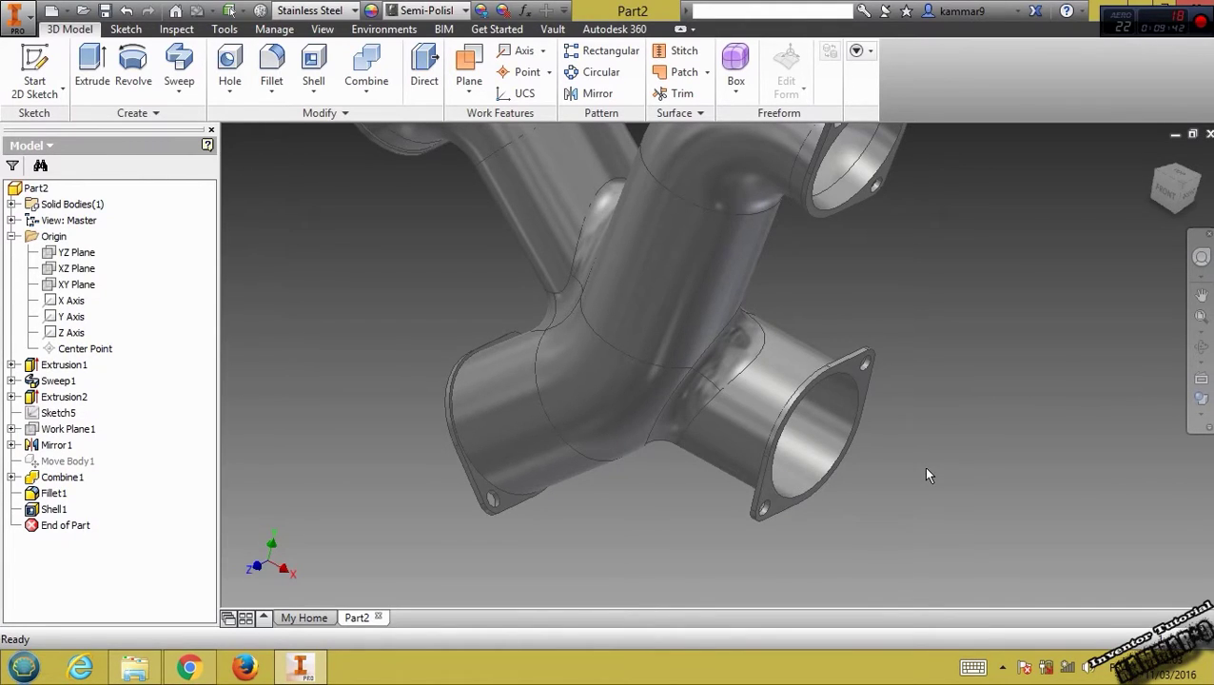
pyautogui.scroll(-3, 923, 465)
pyautogui.scroll(4, 905, 374)
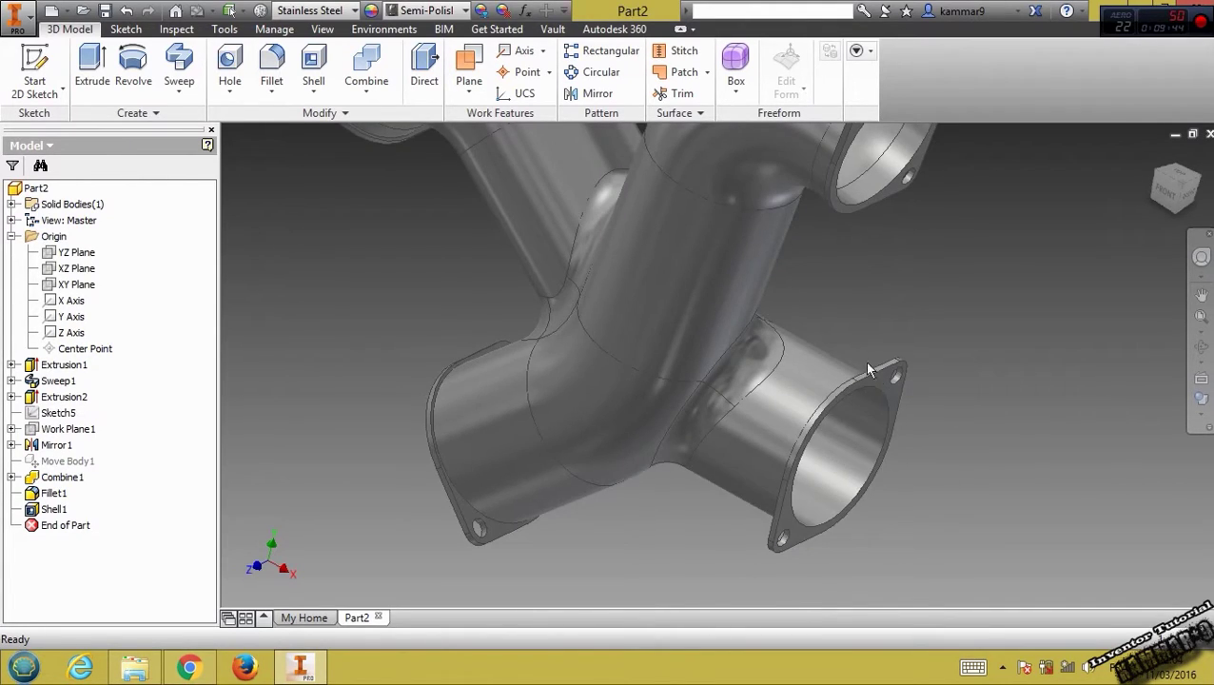
pyautogui.click(884, 378)
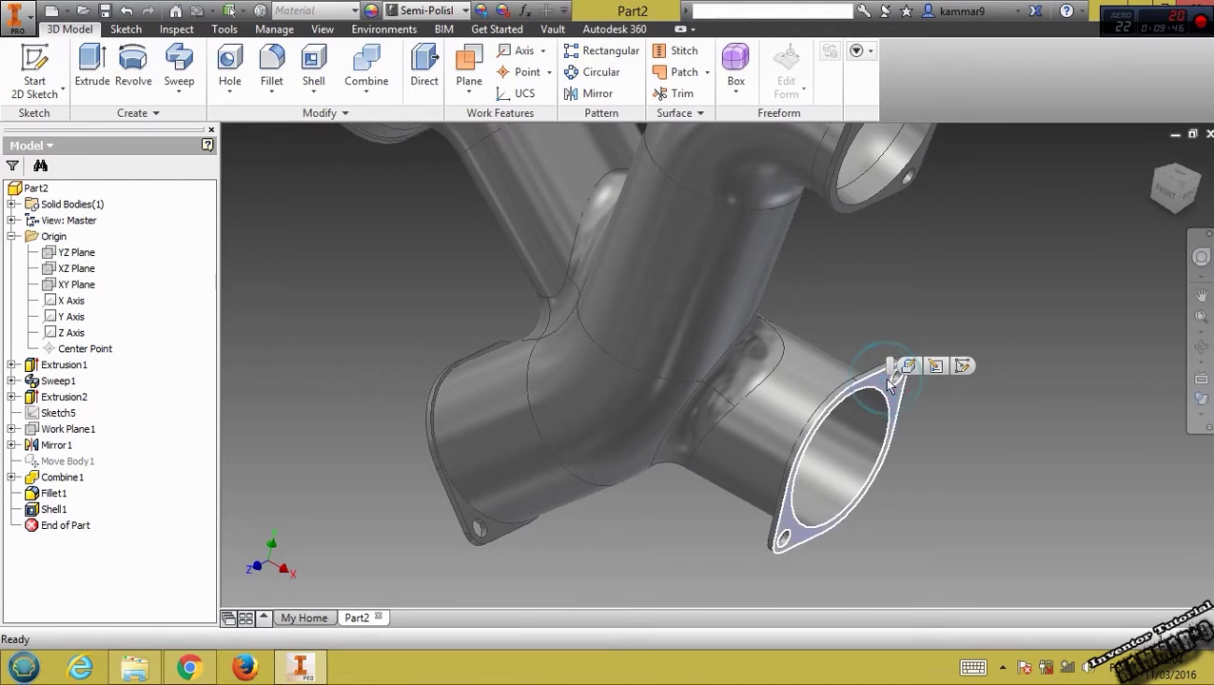
pyautogui.keyDown('shift'); pyautogui.moveTo(738, 442); pyautogui.dragTo(859, 411, button='middle'); pyautogui.keyUp('shift')
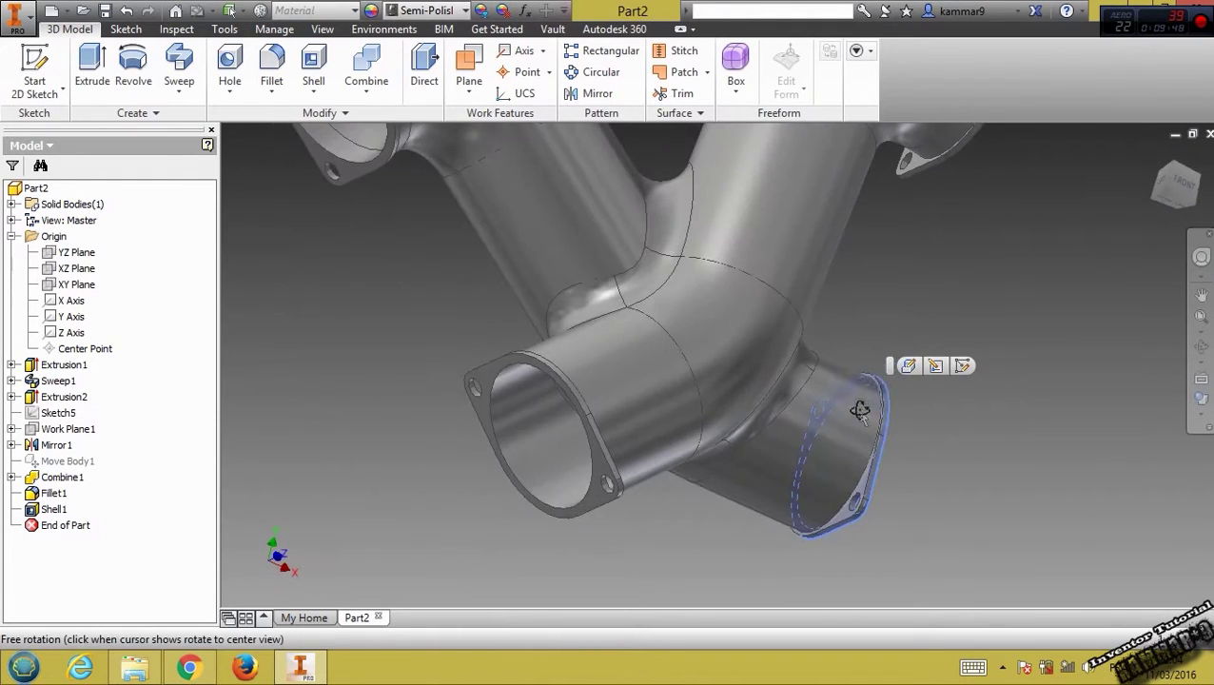
pyautogui.click(546, 508)
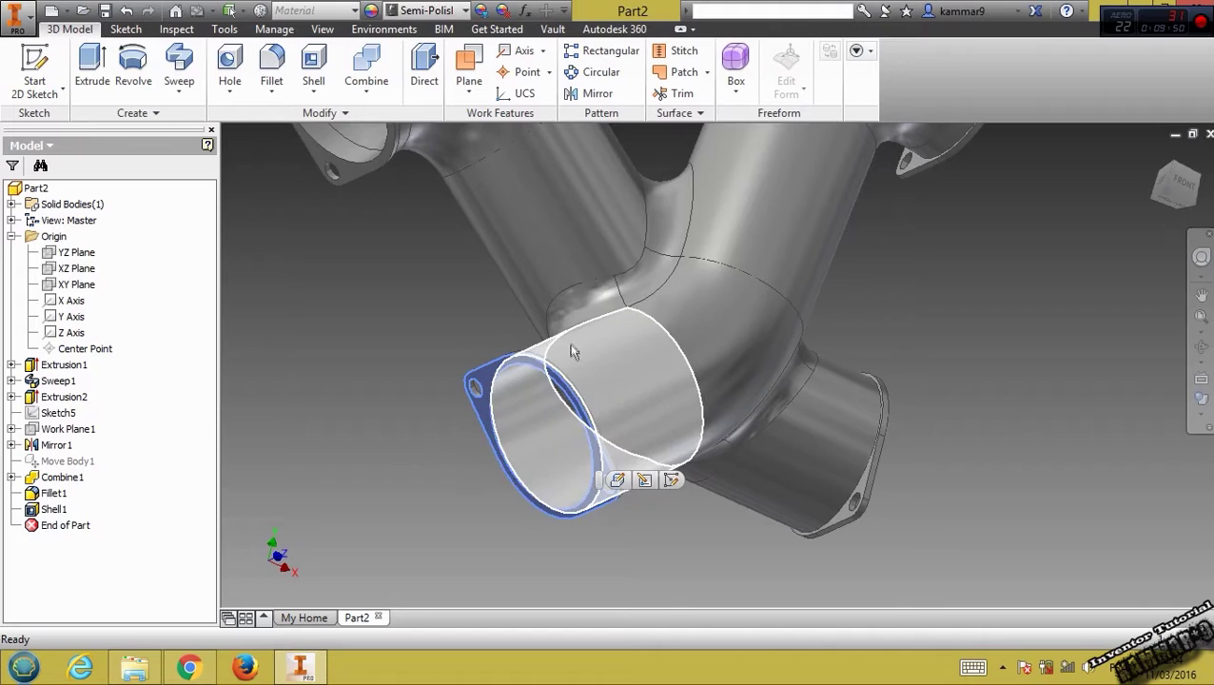
pyautogui.keyDown('shift'); pyautogui.moveTo(571, 352); pyautogui.dragTo(558, 386, button='middle'); pyautogui.keyUp('shift')
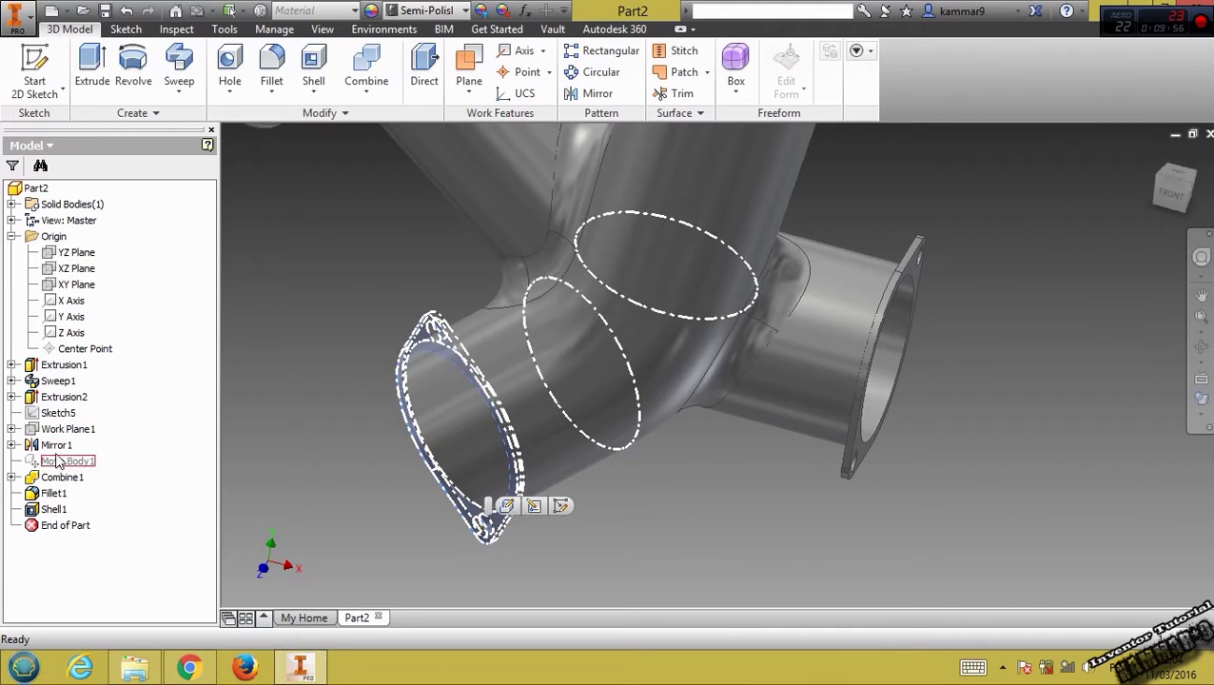
pyautogui.click(58, 413)
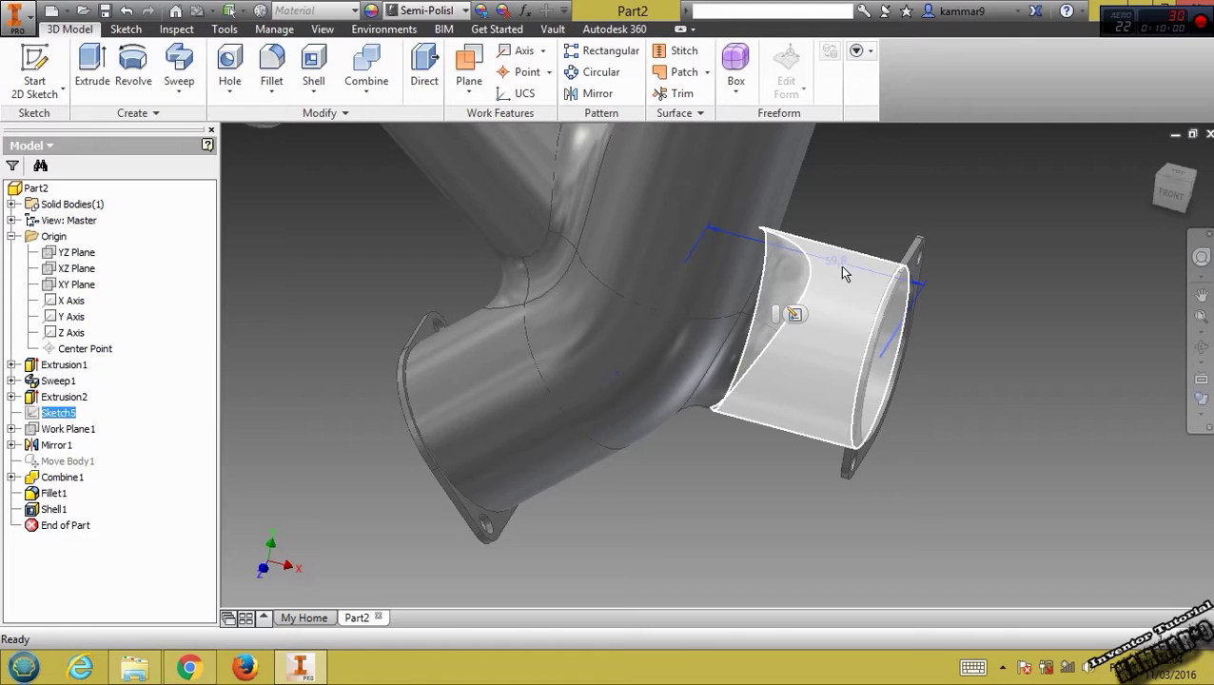
pyautogui.scroll(-3, 864, 411)
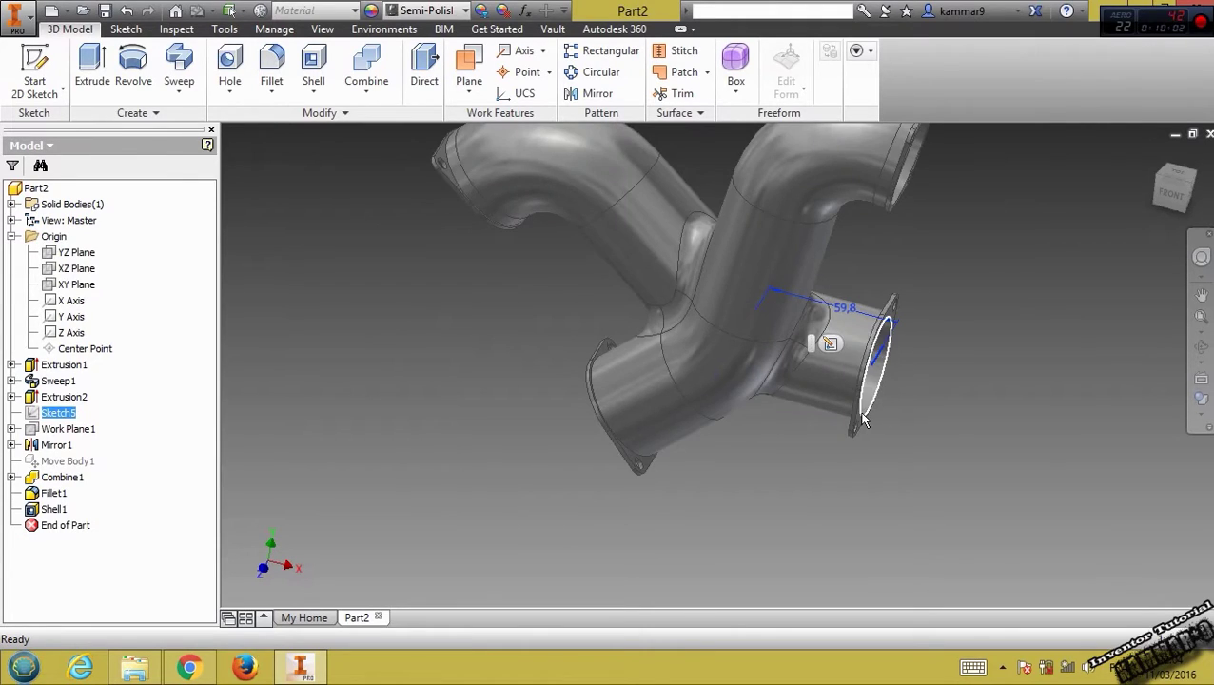
pyautogui.scroll(3, 864, 414)
pyautogui.click(862, 433)
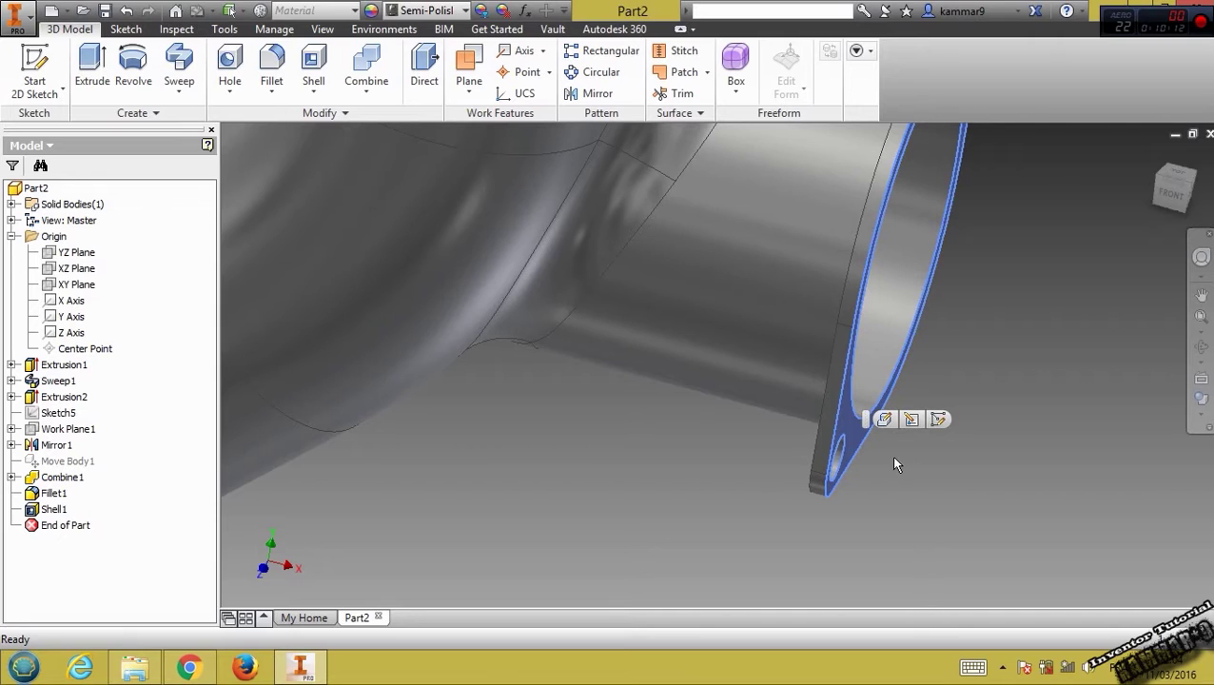
pyautogui.press('F6')
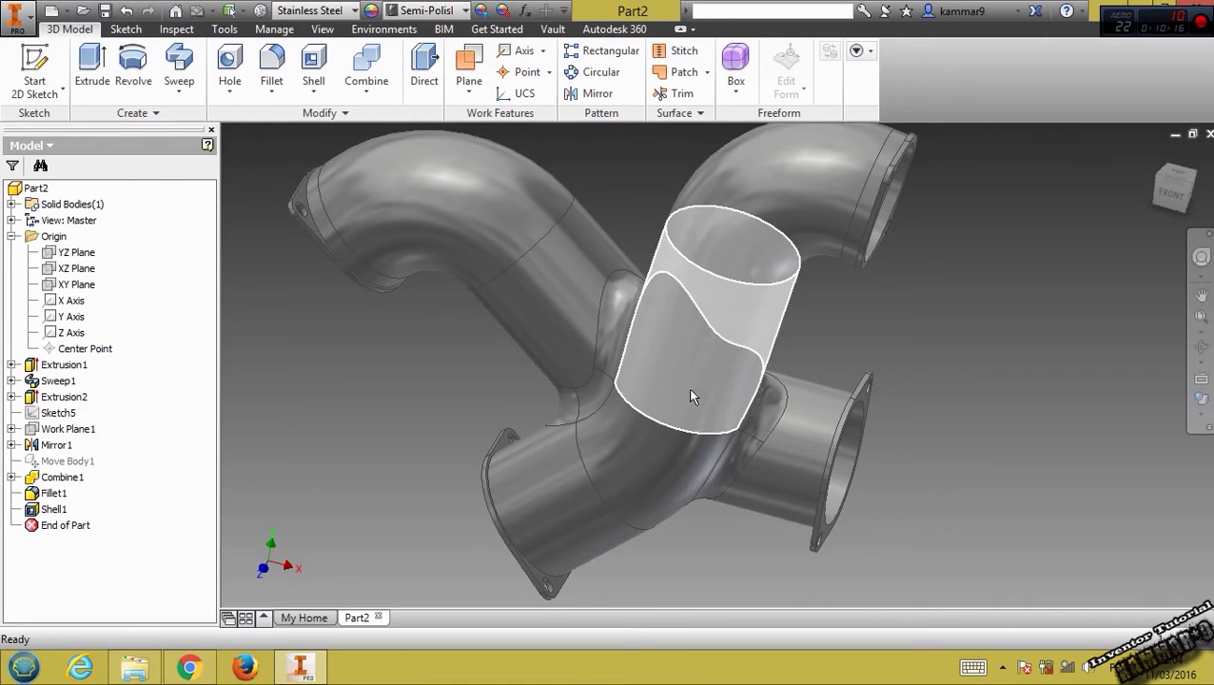
pyautogui.keyDown('shift'); pyautogui.moveTo(689, 399); pyautogui.dragTo(651, 398, button='middle'); pyautogui.keyUp('shift')
pyautogui.scroll(-4, 661, 367)
pyautogui.scroll(3, 661, 366)
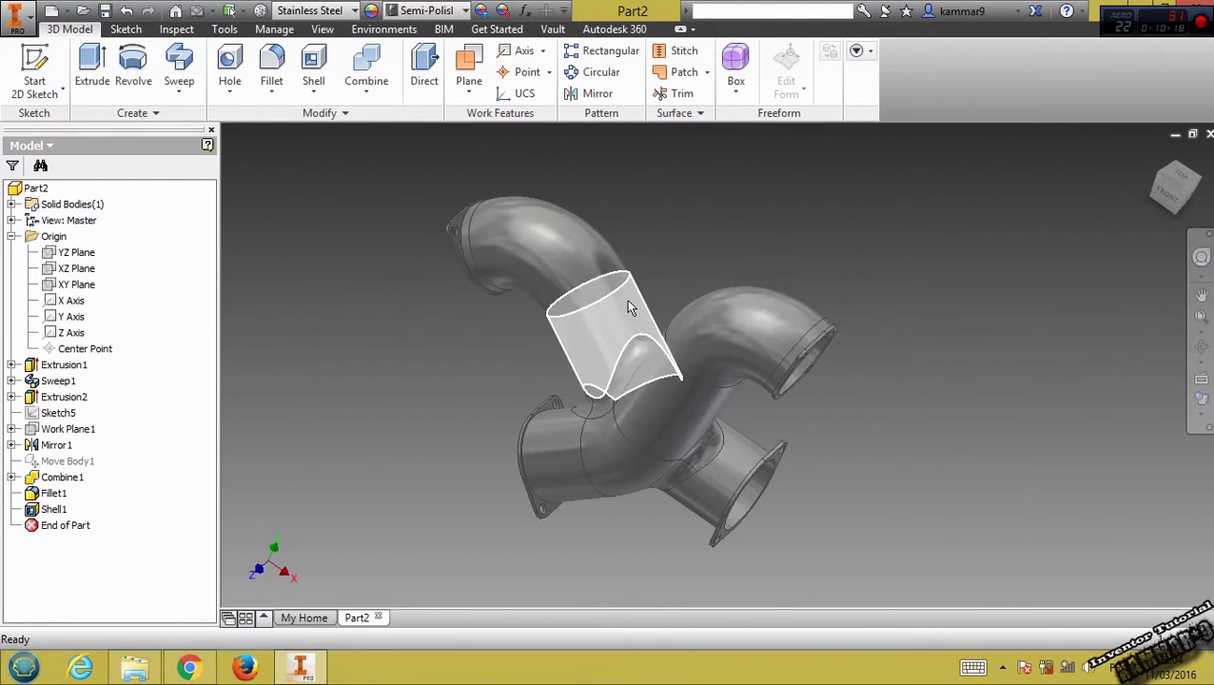
pyautogui.keyDown('shift'); pyautogui.moveTo(630, 304); pyautogui.dragTo(610, 387, button='middle'); pyautogui.keyUp('shift')
pyautogui.scroll(2, 609, 430)
pyautogui.scroll(-2, 637, 428)
pyautogui.keyDown('shift'); pyautogui.moveTo(637, 428); pyautogui.dragTo(662, 440, button='middle'); pyautogui.keyUp('shift')
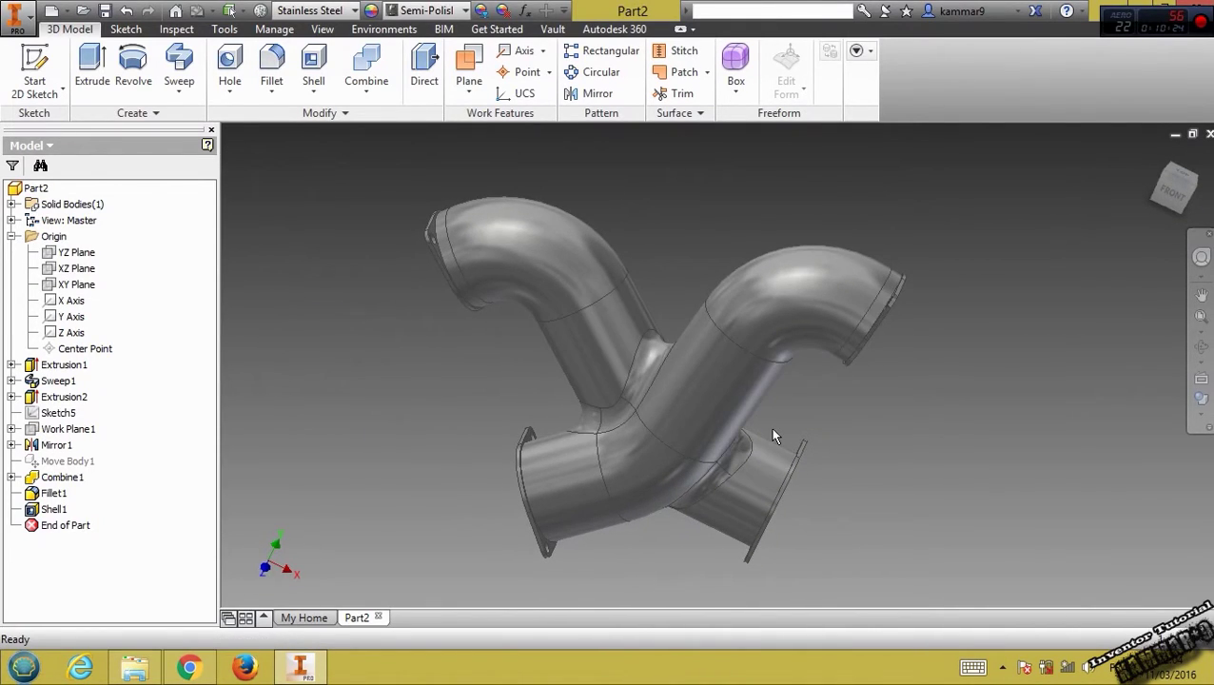